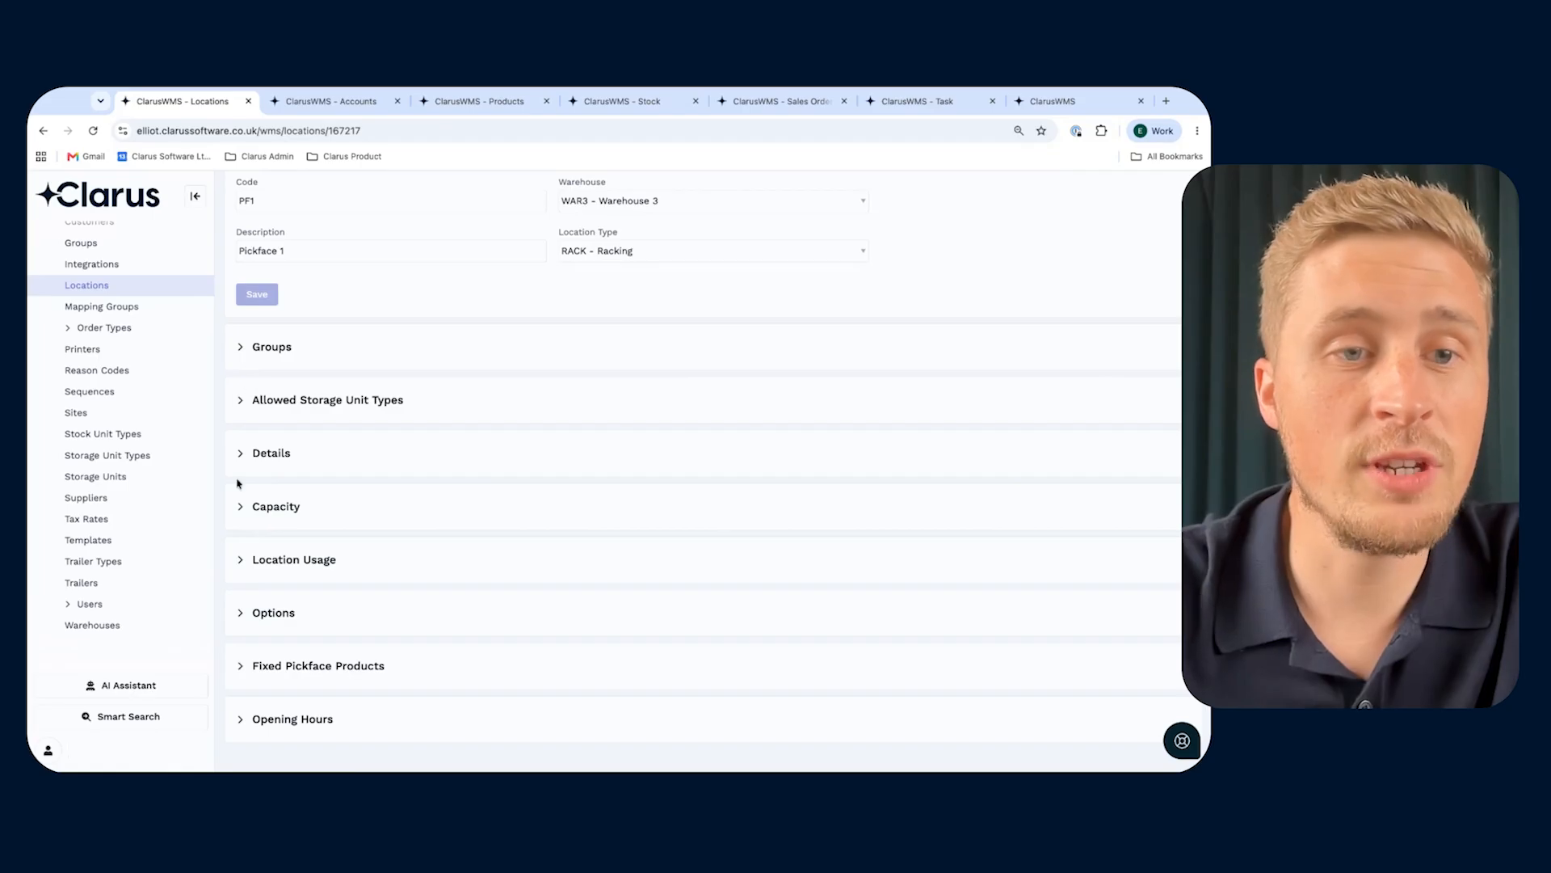
- Show the option settings of pickface location PF1, including its pickface, picking and putaway flags
{"action": "left_click", "coordinate": [242, 616]}
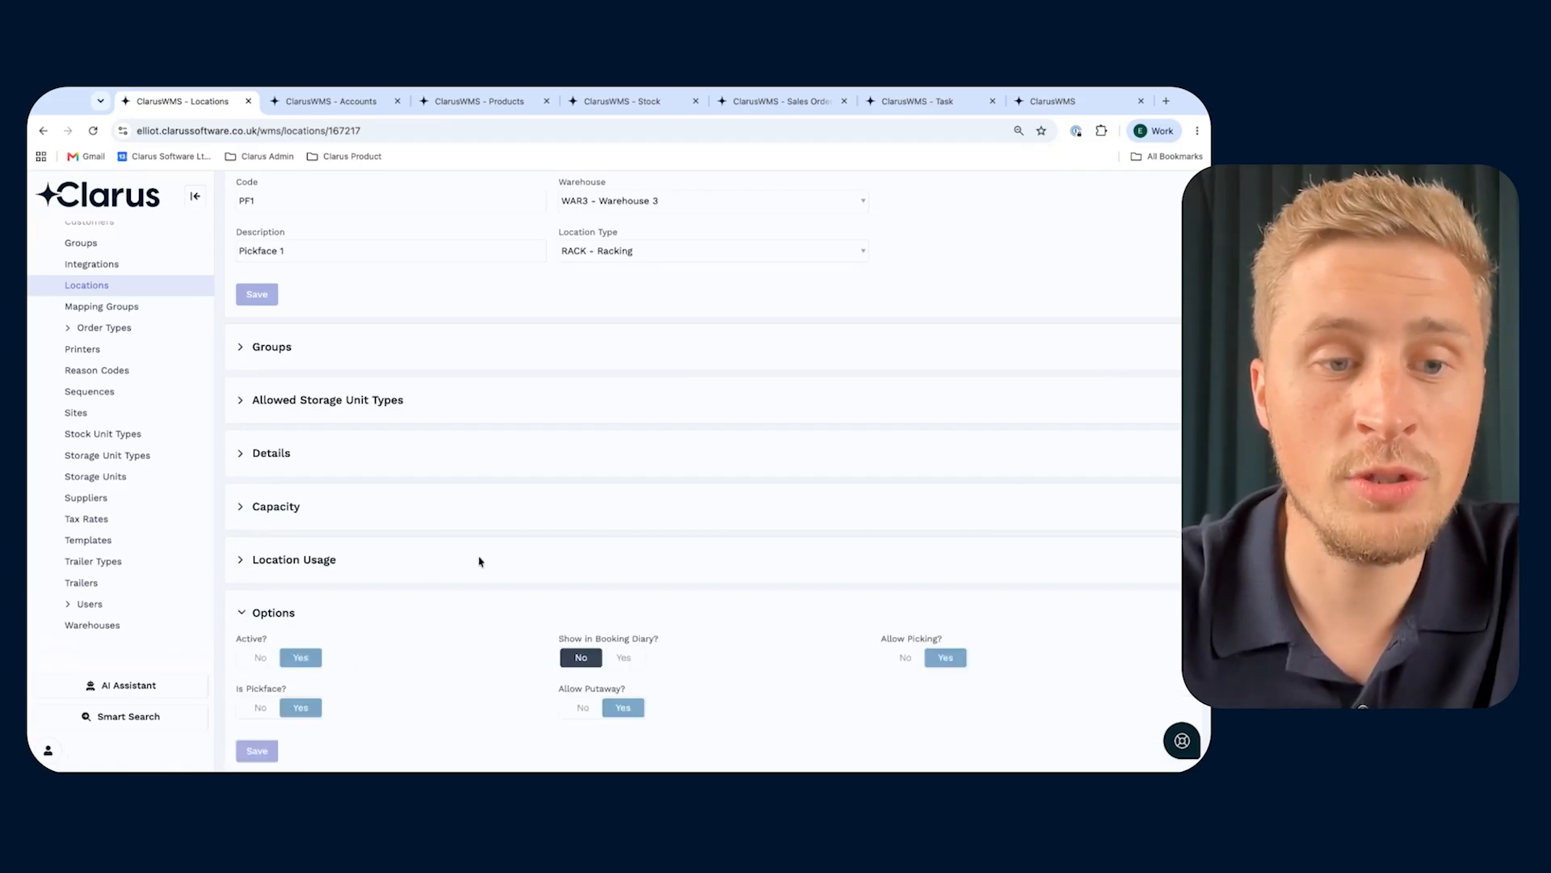
{"action": "scroll", "coordinate": [479, 562], "scroll_direction": "down", "scroll_amount": 1}
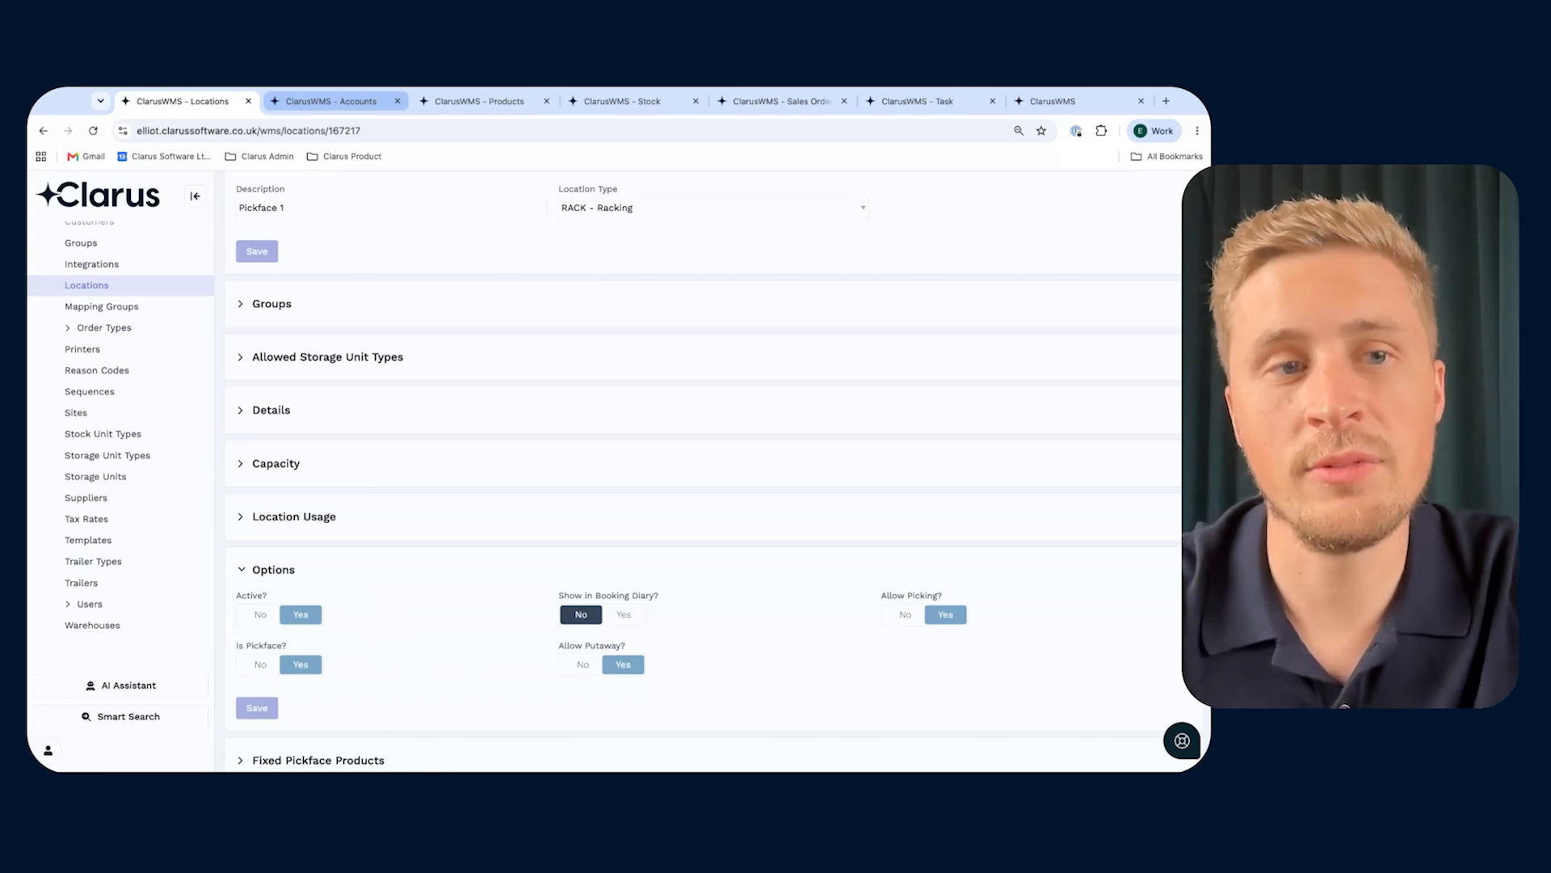
- Set the Cake Shop account's picking rule to Sell By Date and save the picking settings
{"action": "left_click", "coordinate": [331, 101]}
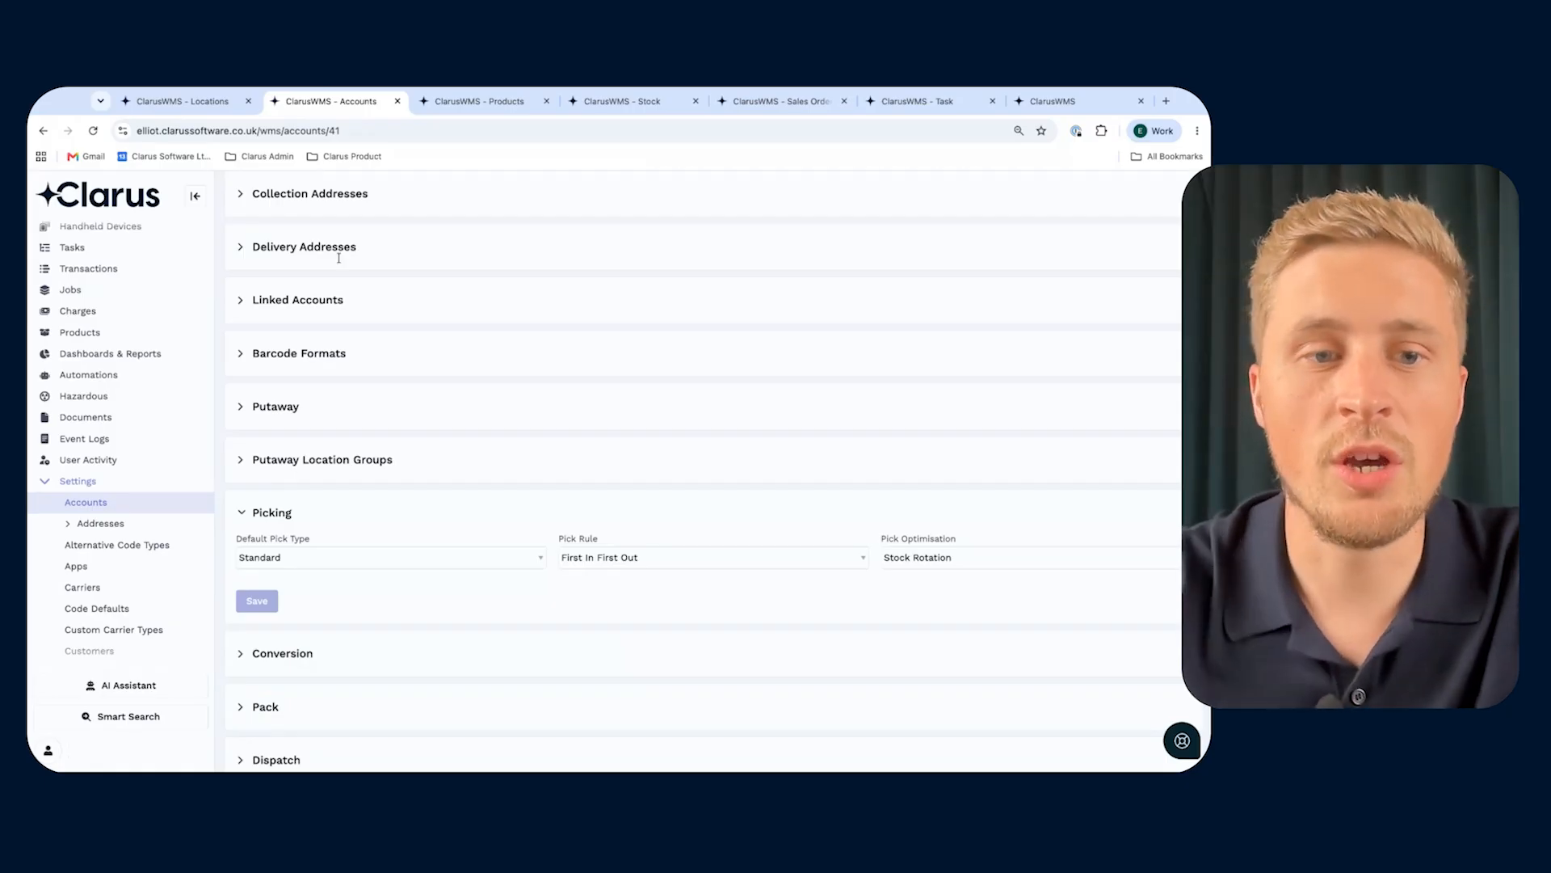
{"action": "scroll", "coordinate": [331, 251], "scroll_direction": "up", "scroll_amount": 6}
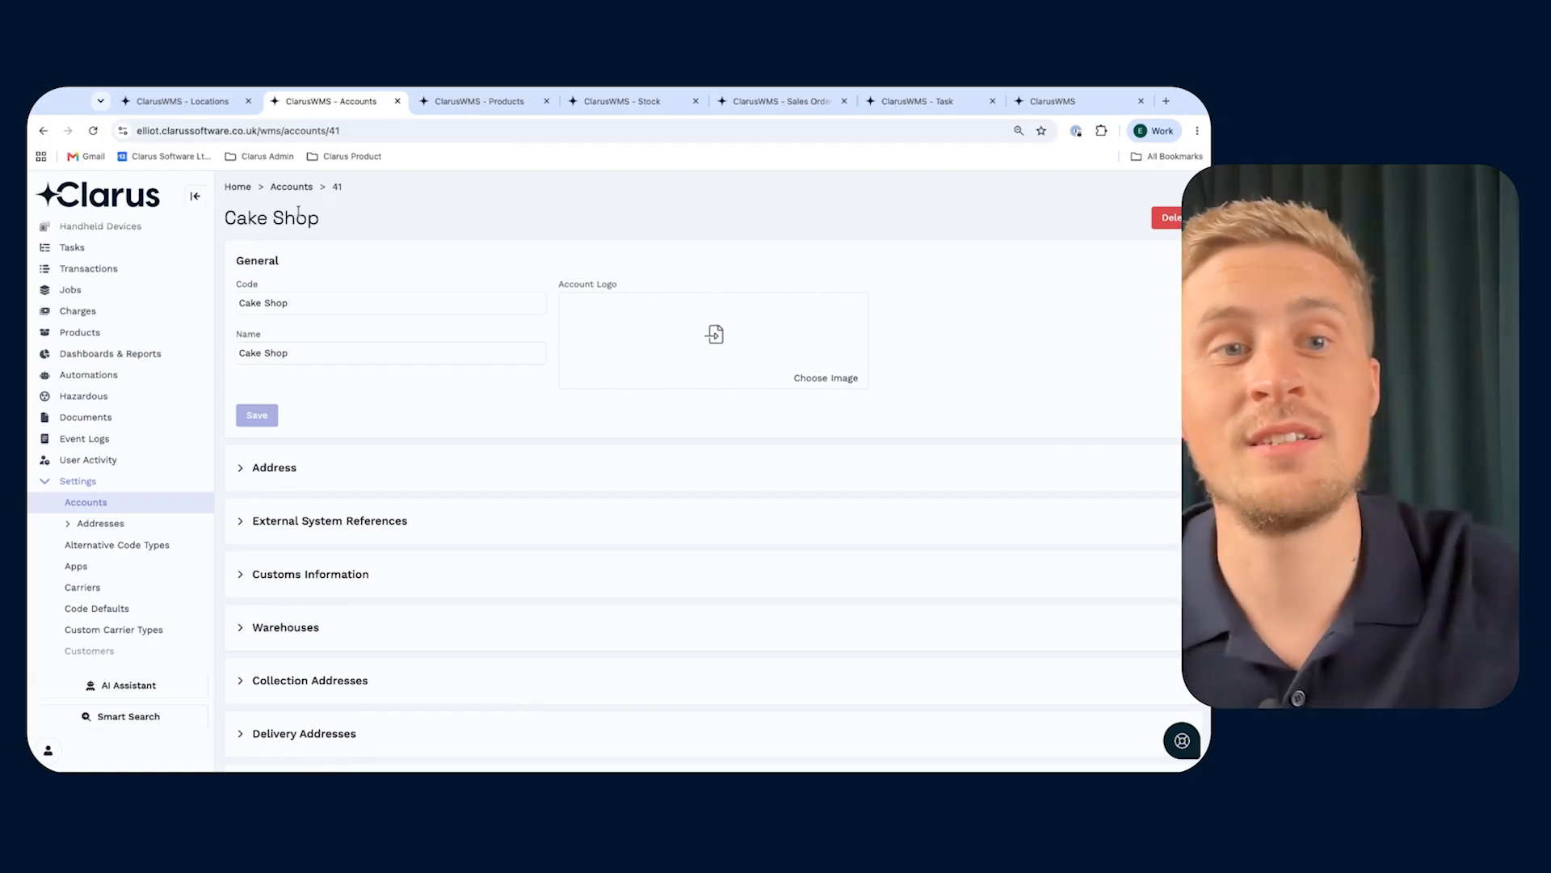
{"action": "scroll", "coordinate": [299, 212], "scroll_direction": "down", "scroll_amount": 6}
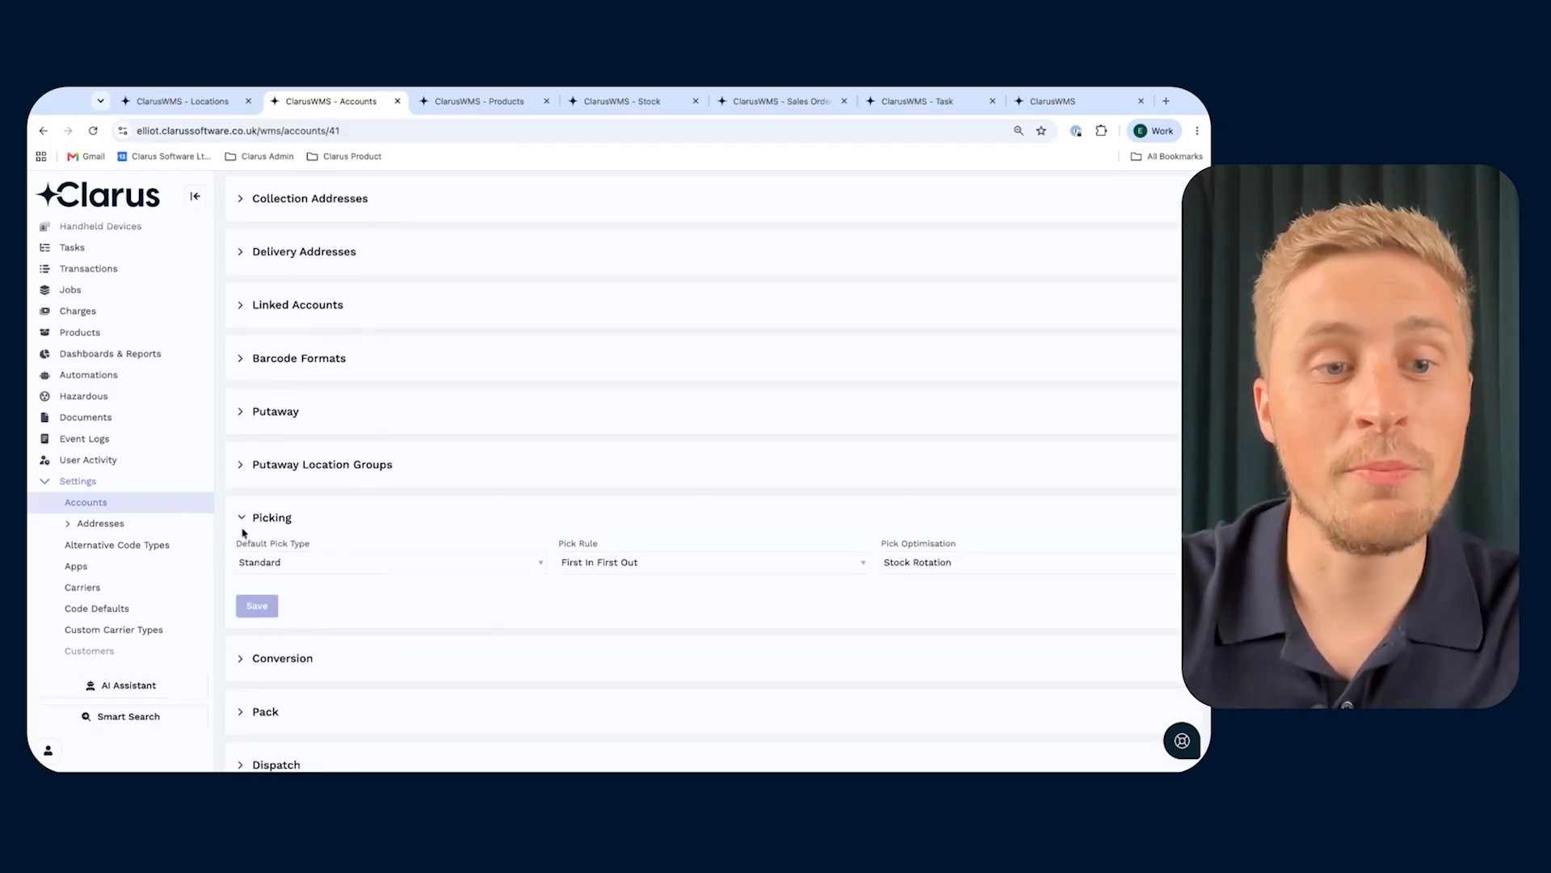
{"action": "left_click", "coordinate": [575, 557]}
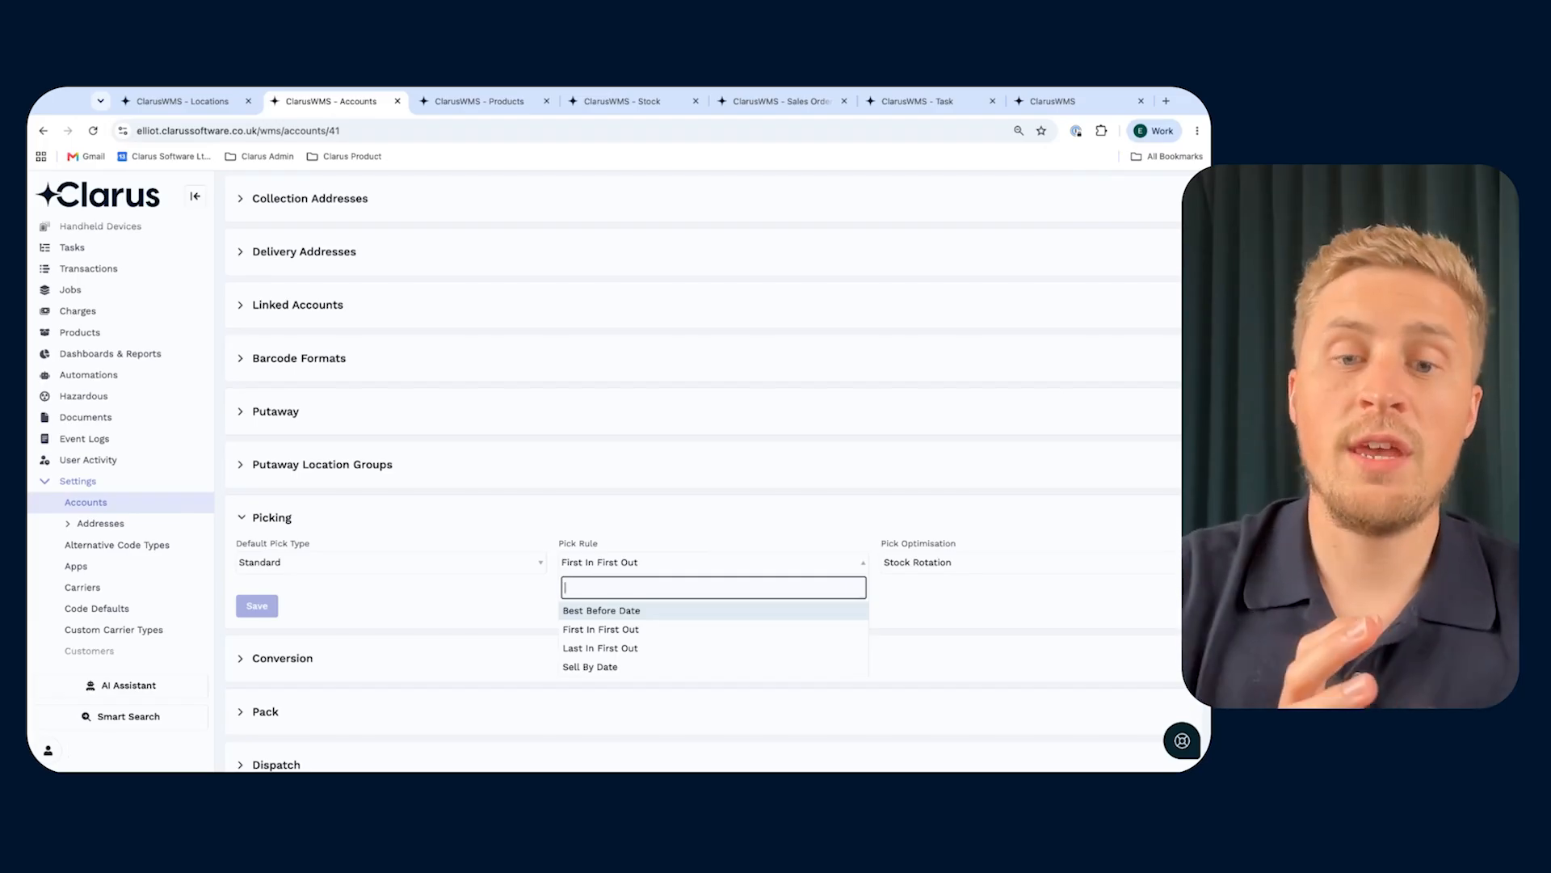
{"action": "left_click", "coordinate": [602, 667]}
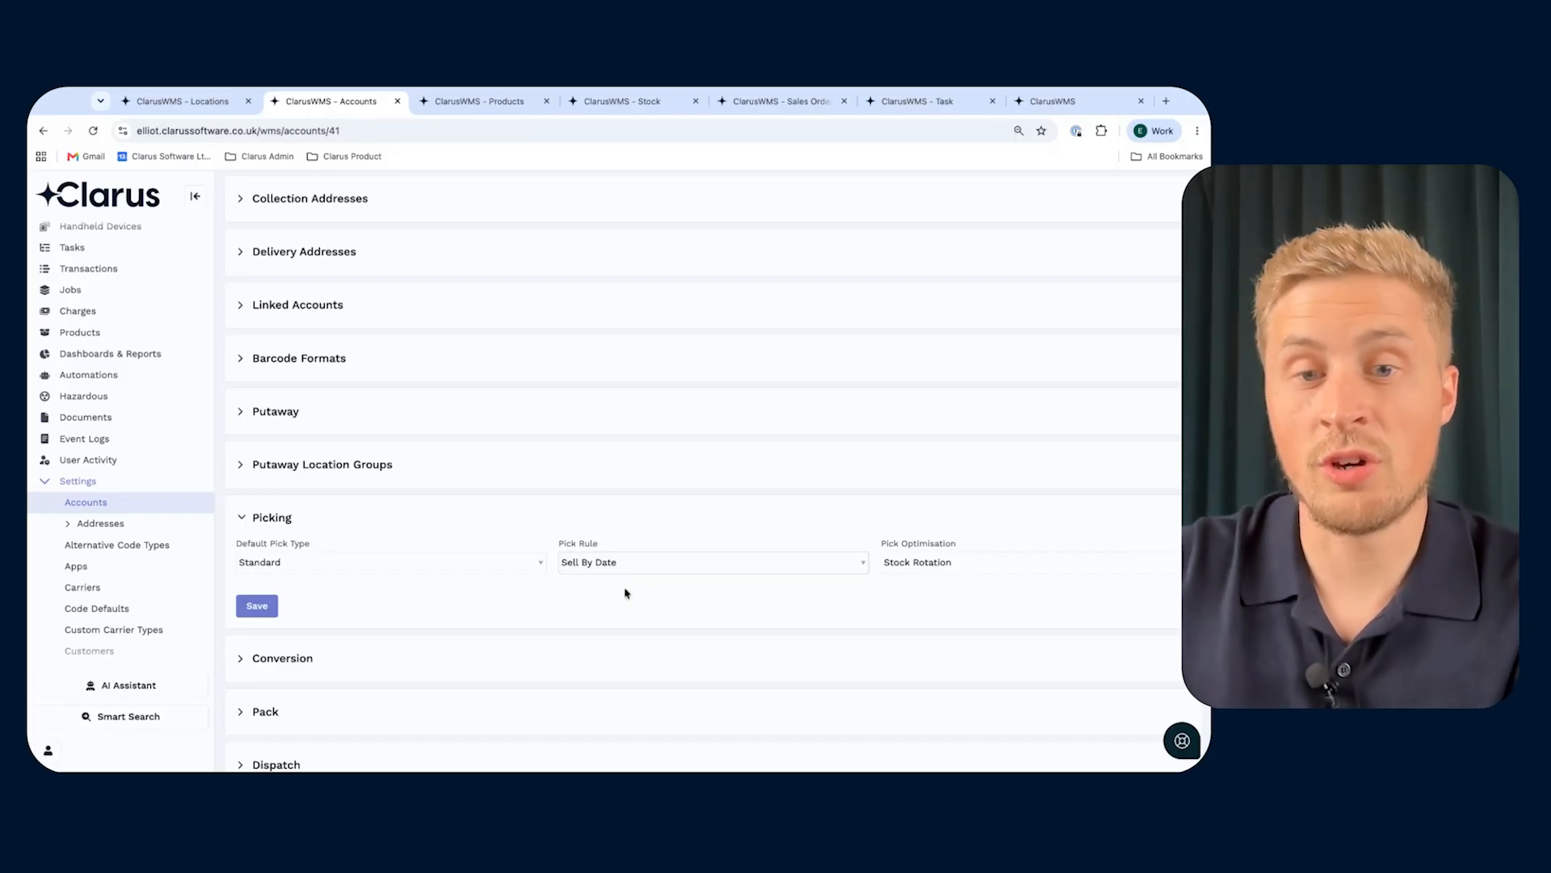
{"action": "left_click", "coordinate": [599, 562]}
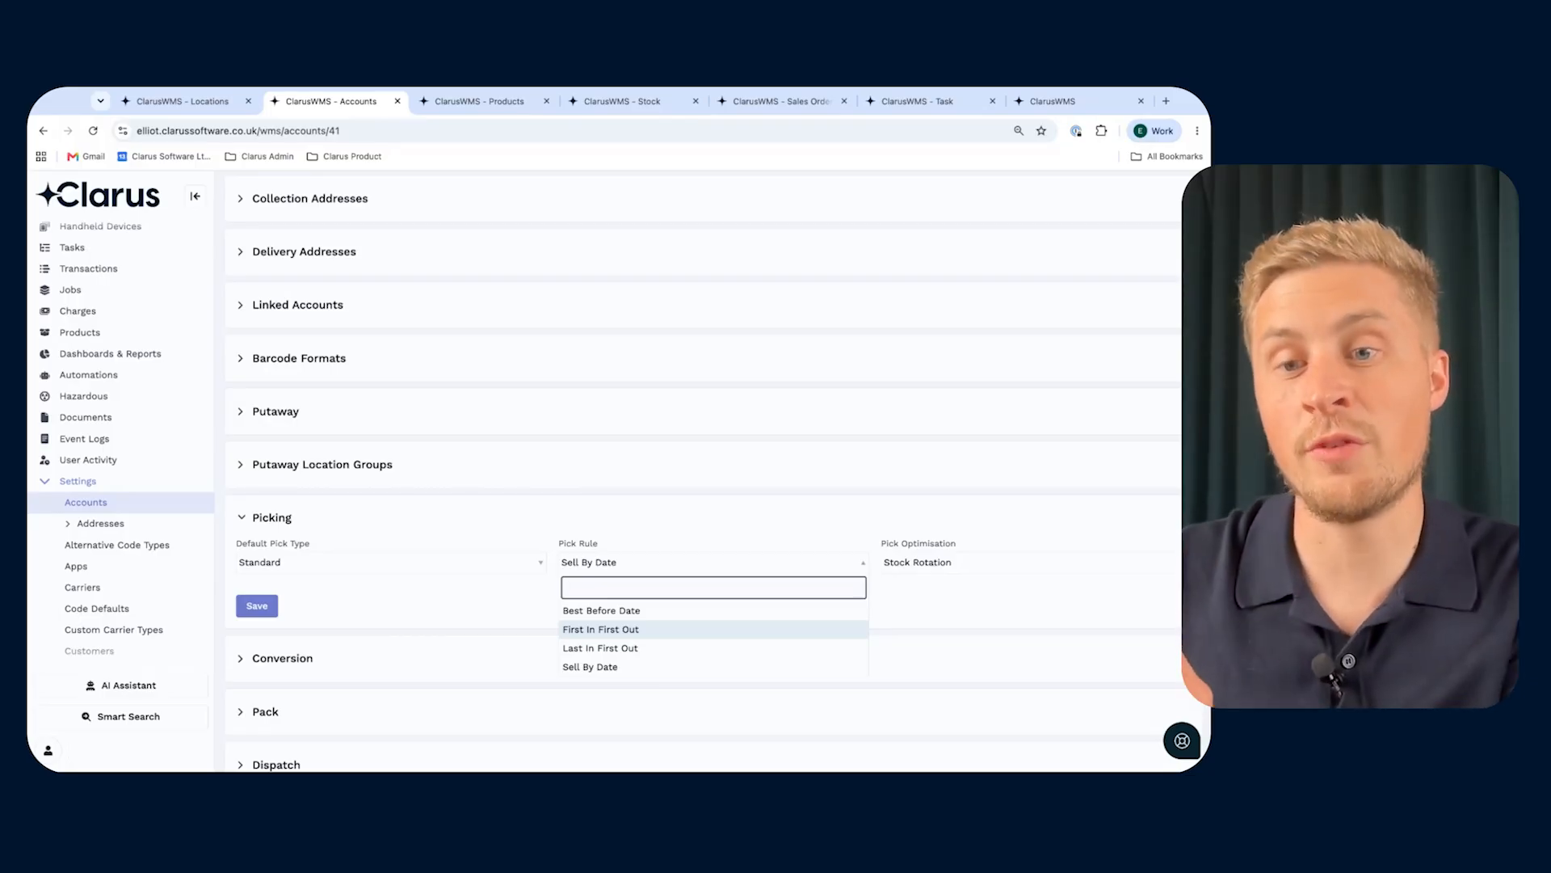
{"action": "left_click", "coordinate": [603, 667]}
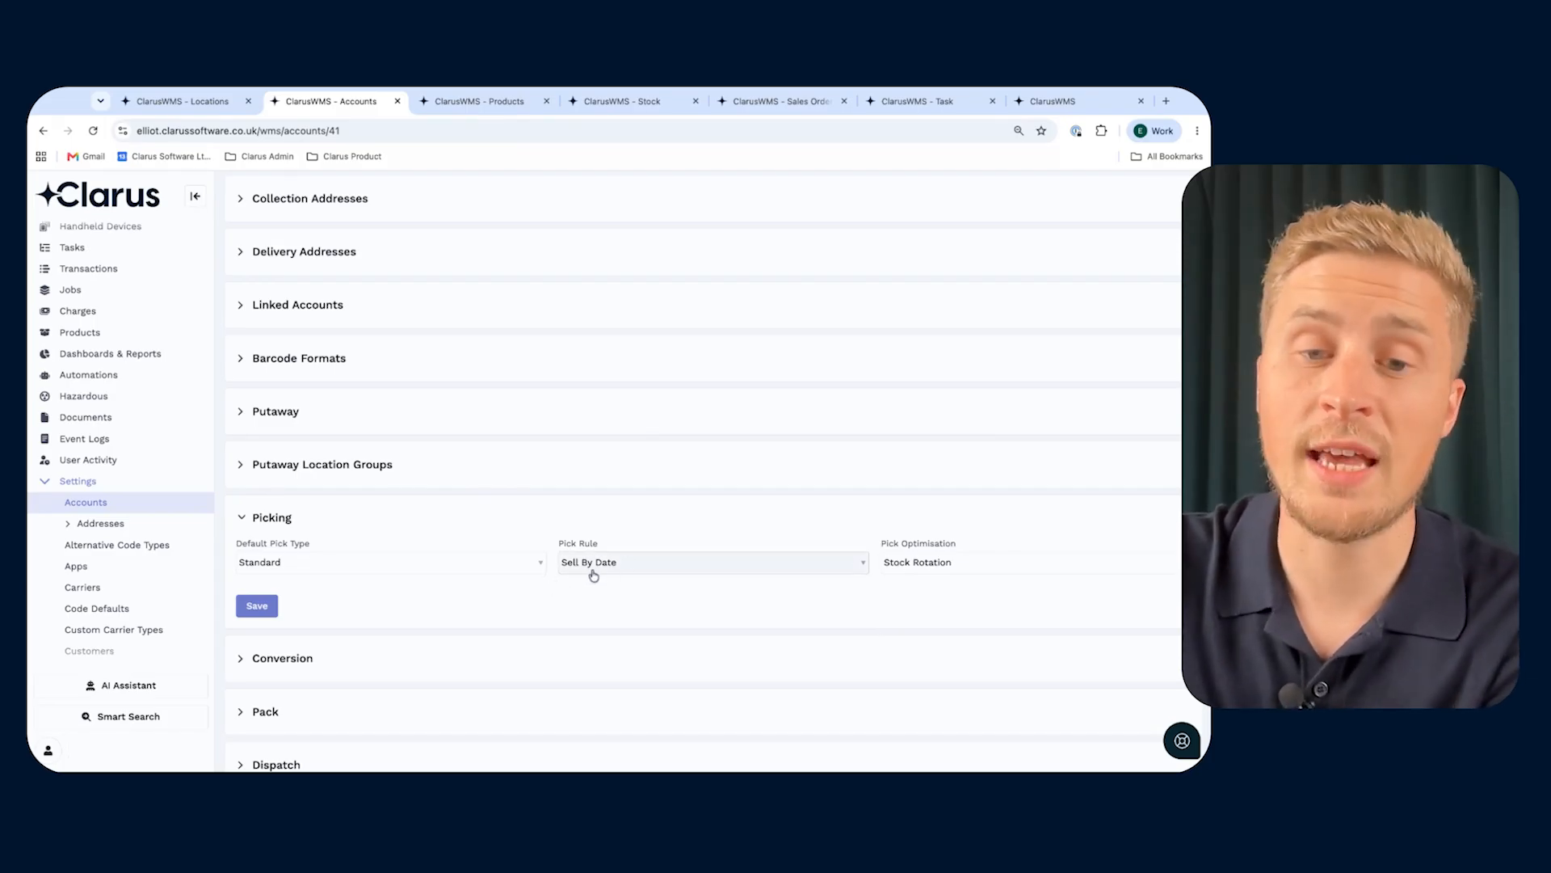
{"action": "left_click", "coordinate": [251, 612]}
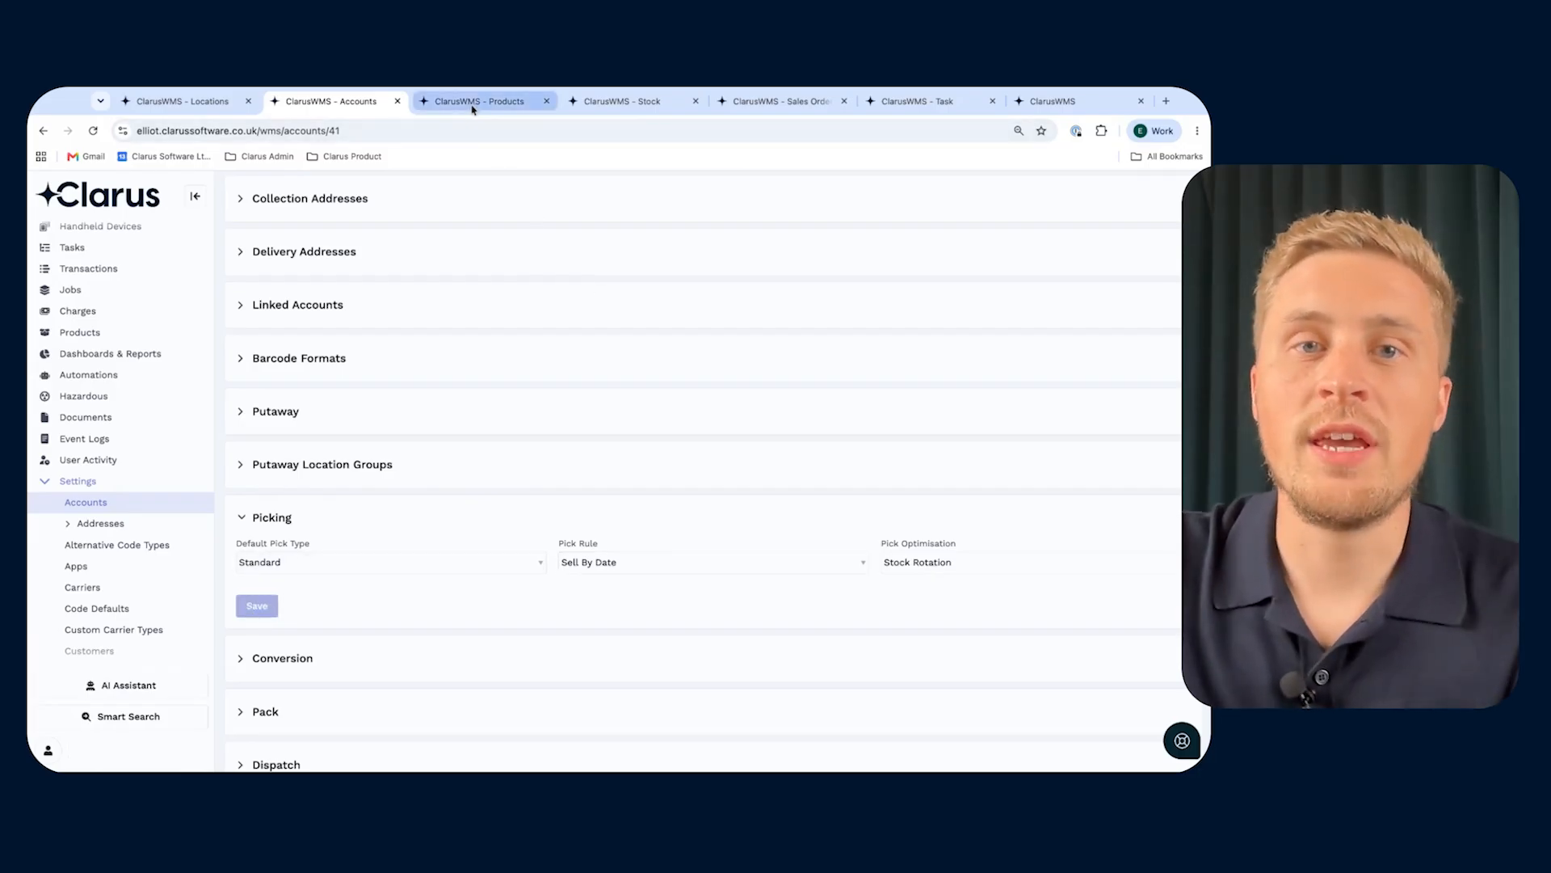
- Add a pickface line for location PF111 to product TestConPickfaceProduct1
{"action": "left_click", "coordinate": [473, 103]}
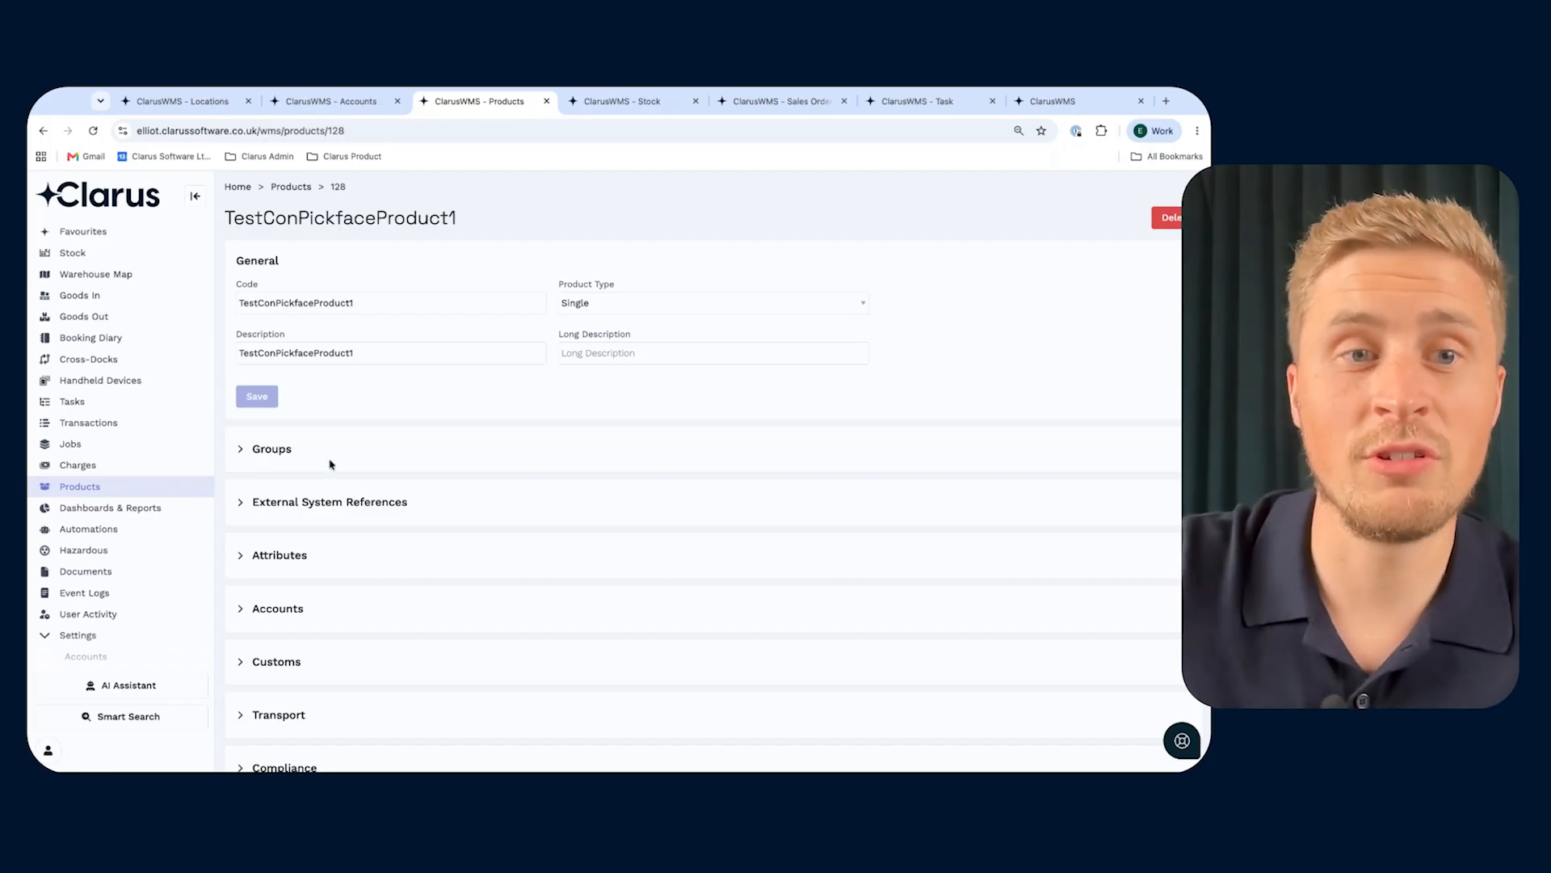
{"action": "scroll", "coordinate": [291, 607], "scroll_direction": "down", "scroll_amount": 5}
{"action": "scroll", "coordinate": [292, 607], "scroll_direction": "down", "scroll_amount": 8}
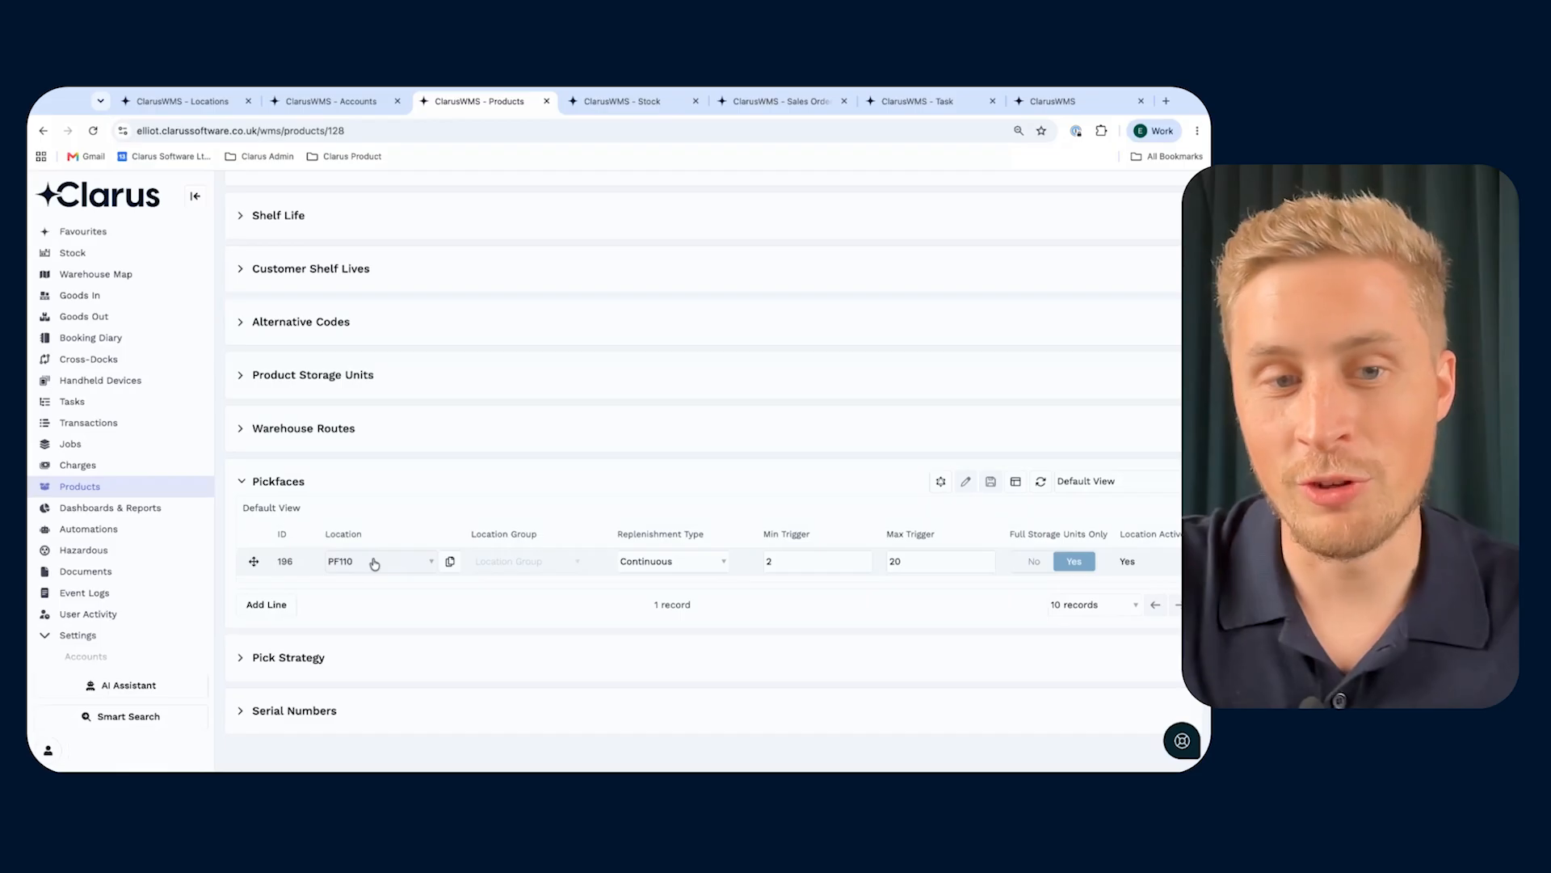
{"action": "left_click", "coordinate": [273, 606]}
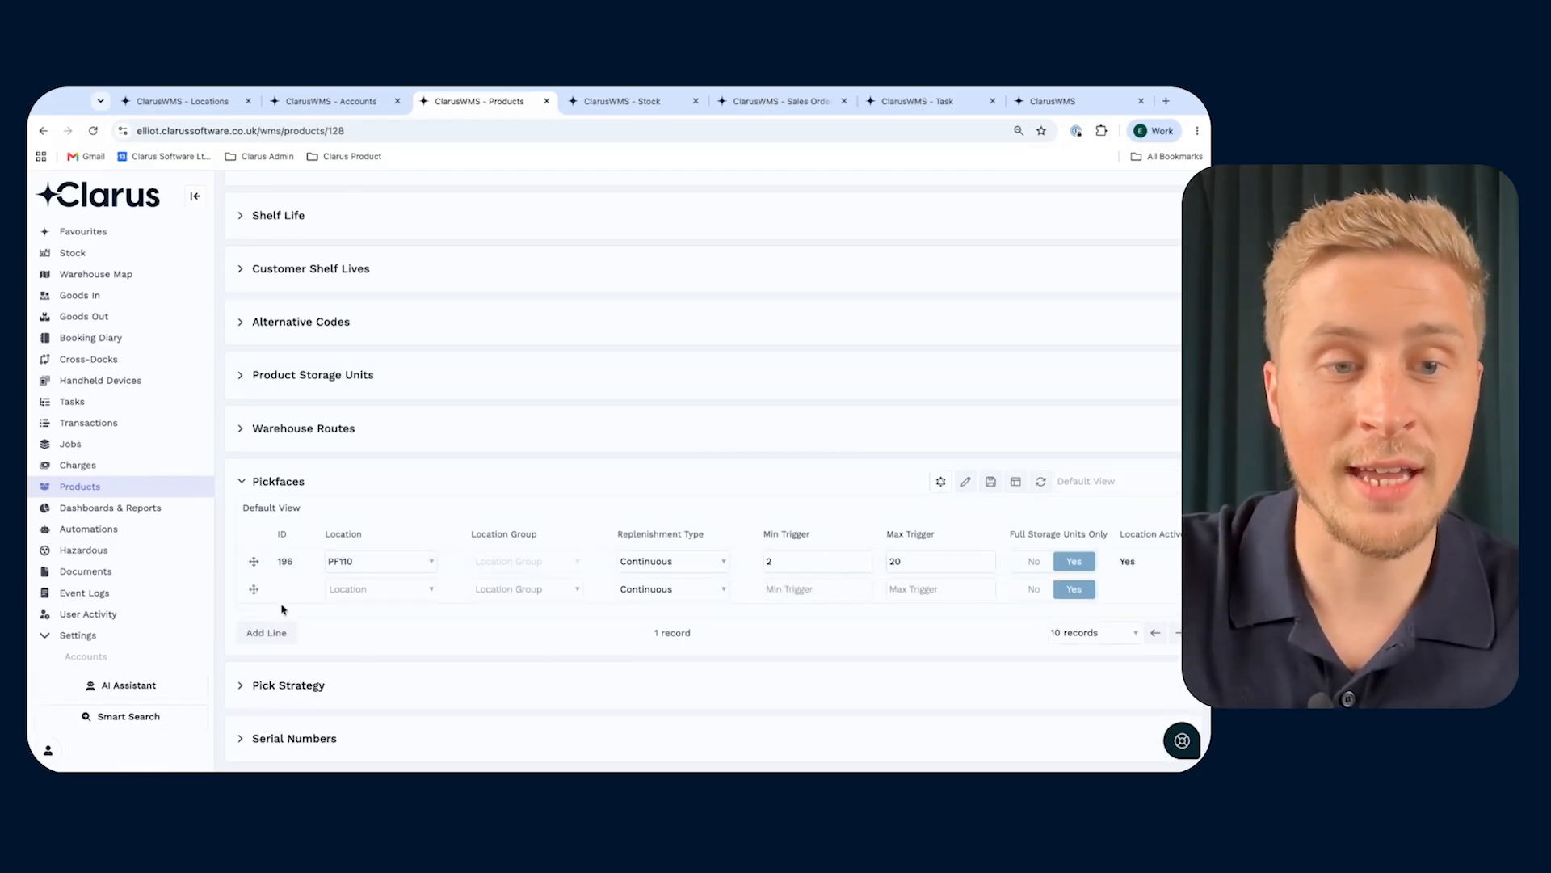
{"action": "left_click", "coordinate": [409, 589]}
{"action": "type", "text": "pf"}
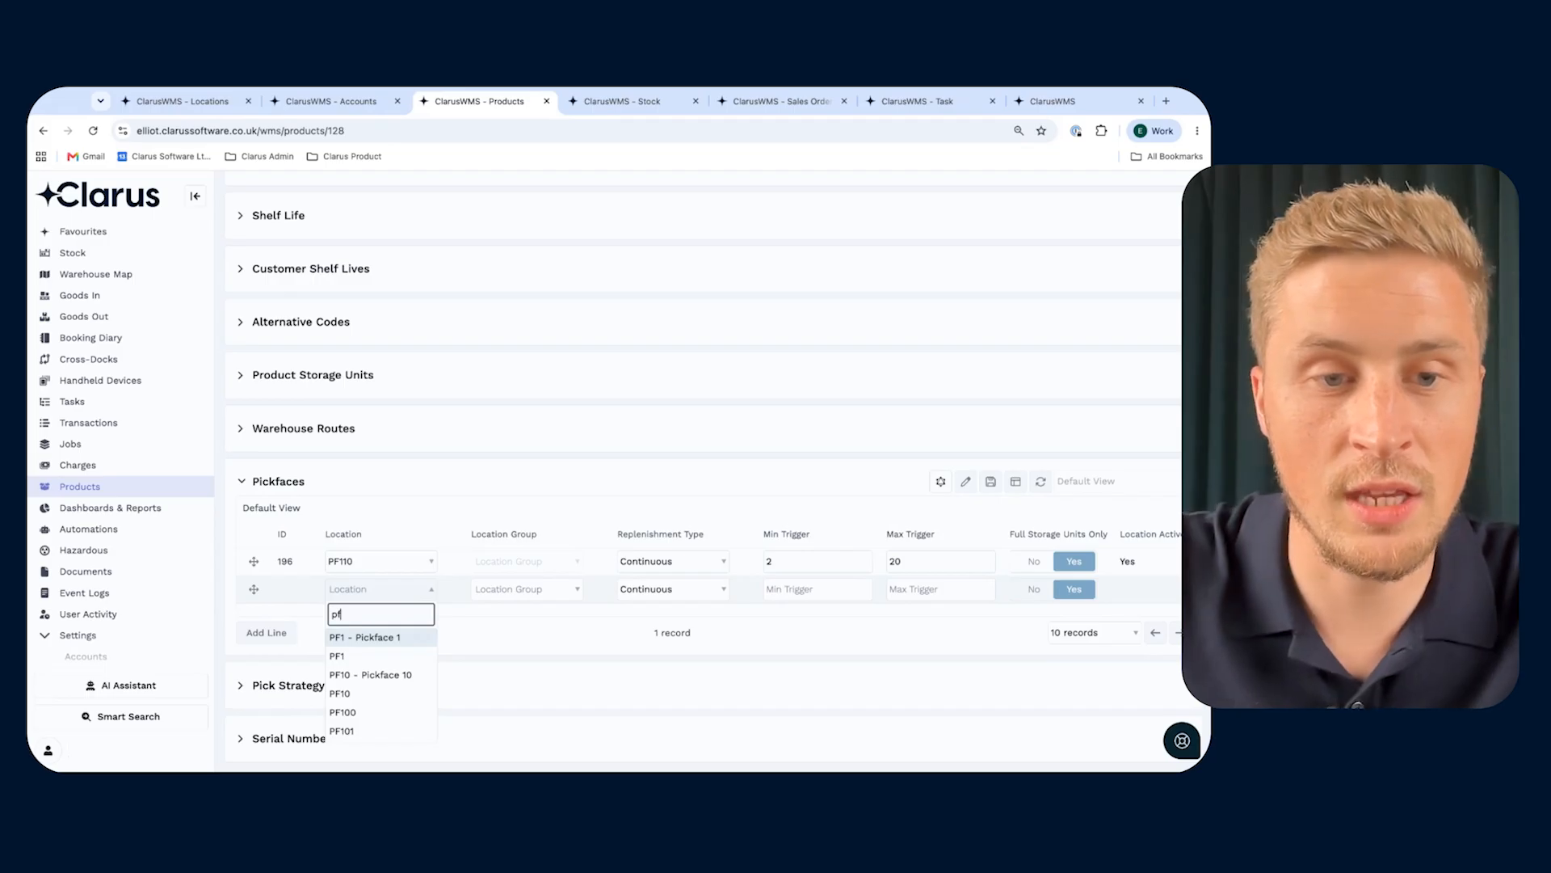
{"action": "type", "text": "111"}
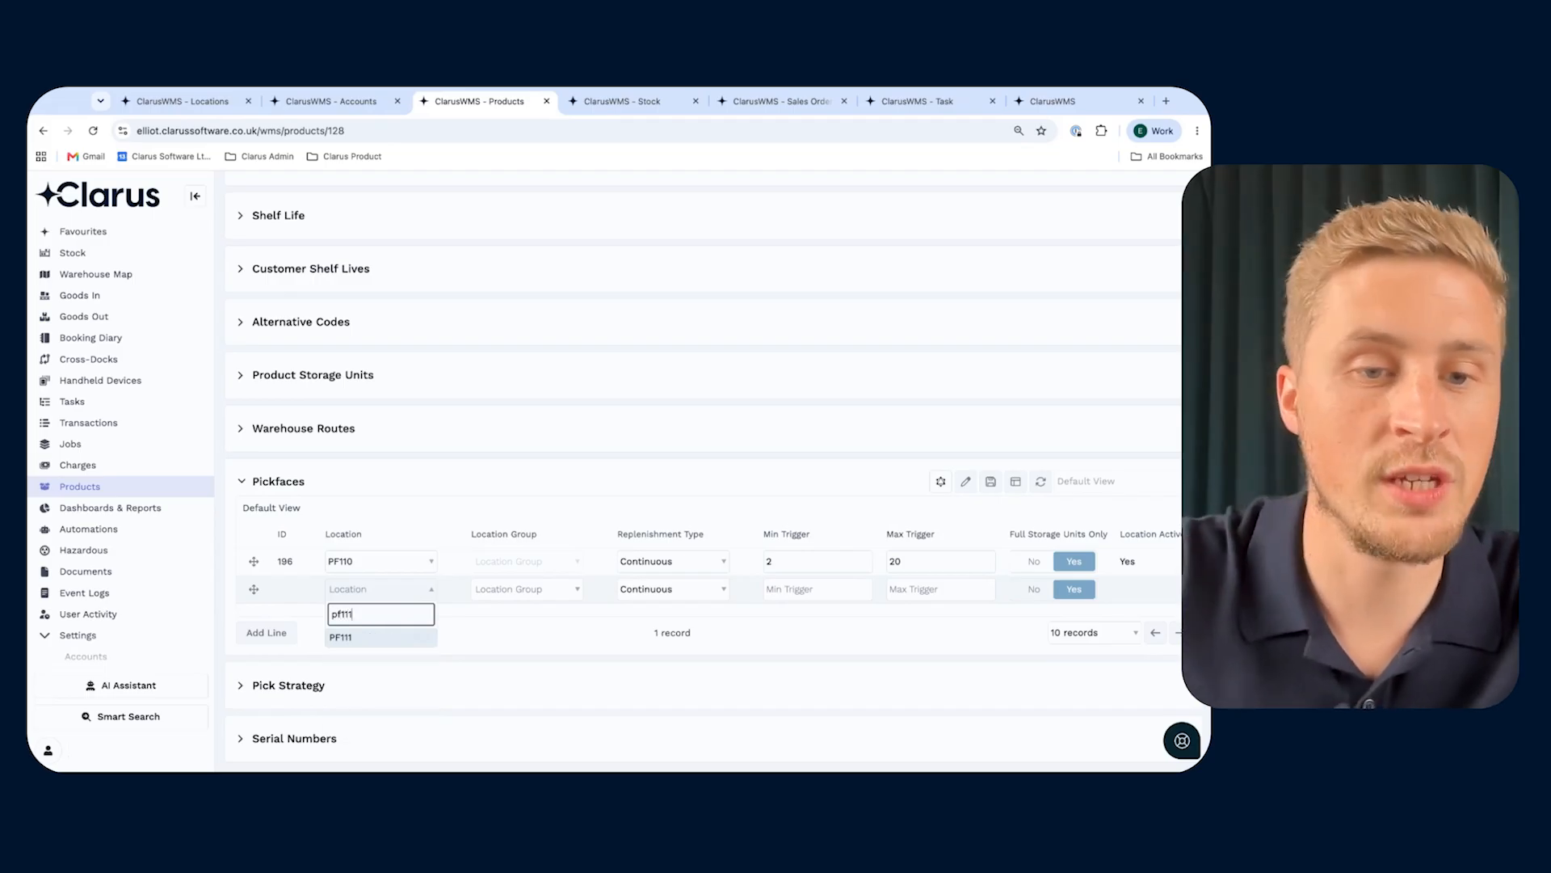
{"action": "left_click", "coordinate": [397, 638]}
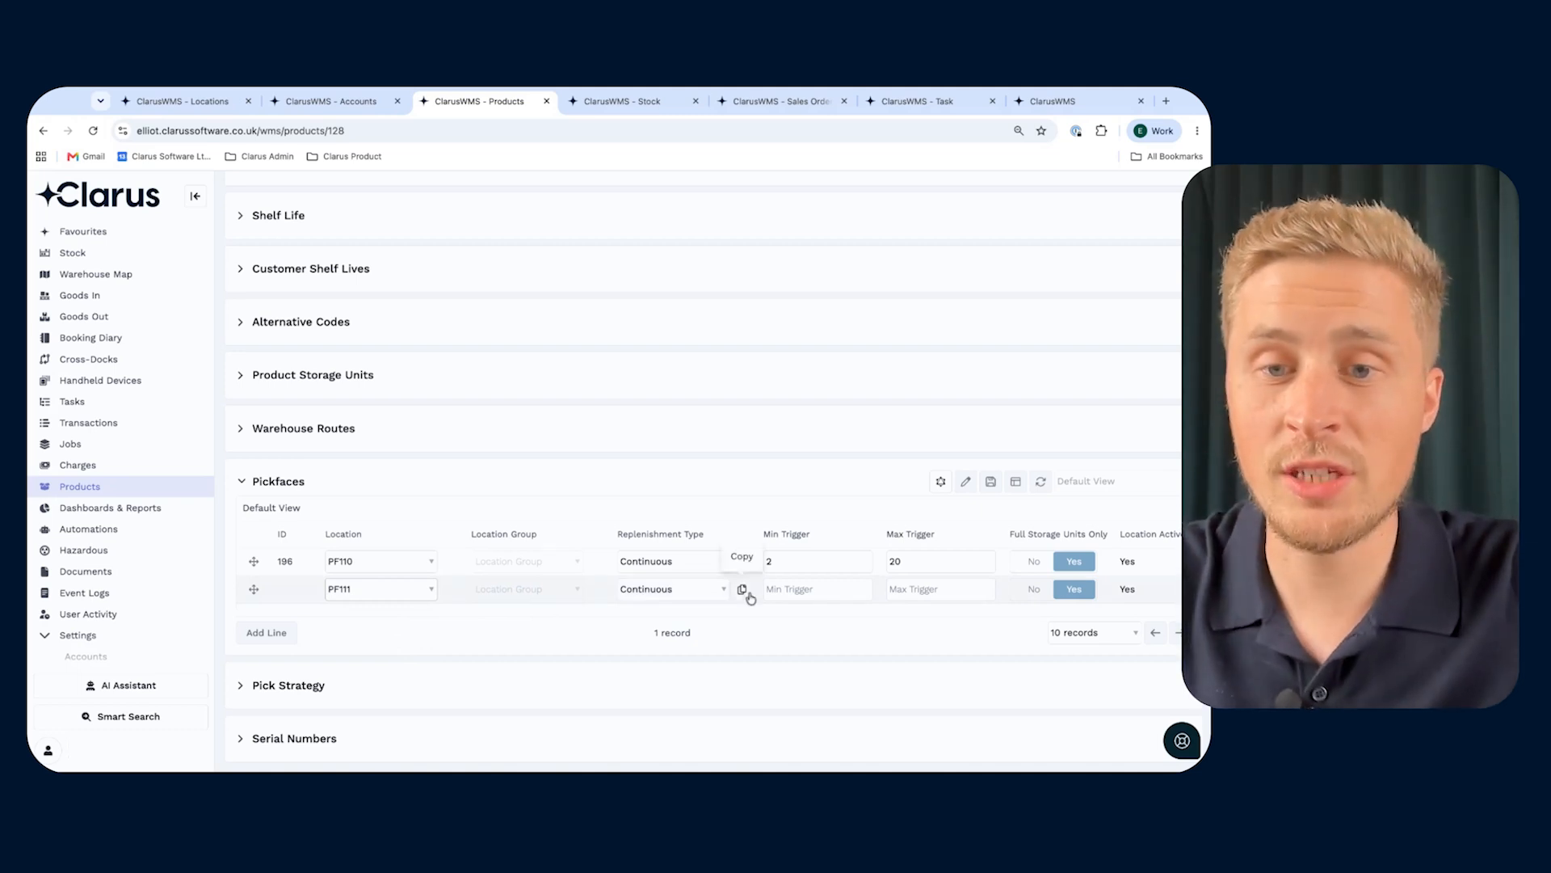
- Set the PF111 pickface's min trigger to 2 and max trigger to 20, and save the line despite its already assigned products
{"action": "left_click", "coordinate": [793, 587]}
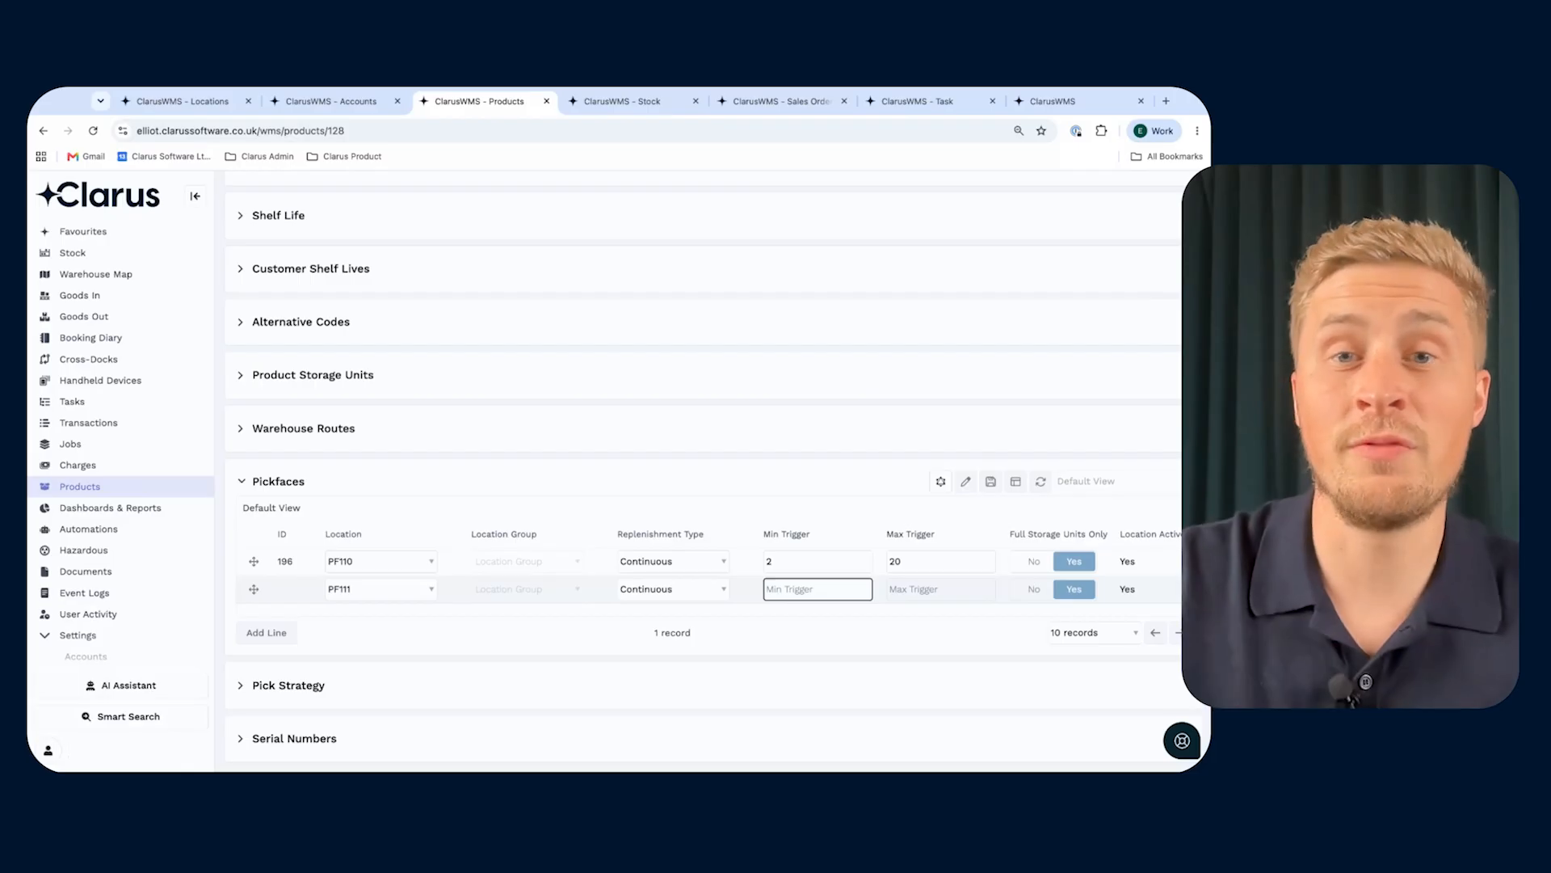
{"action": "type", "text": "2"}
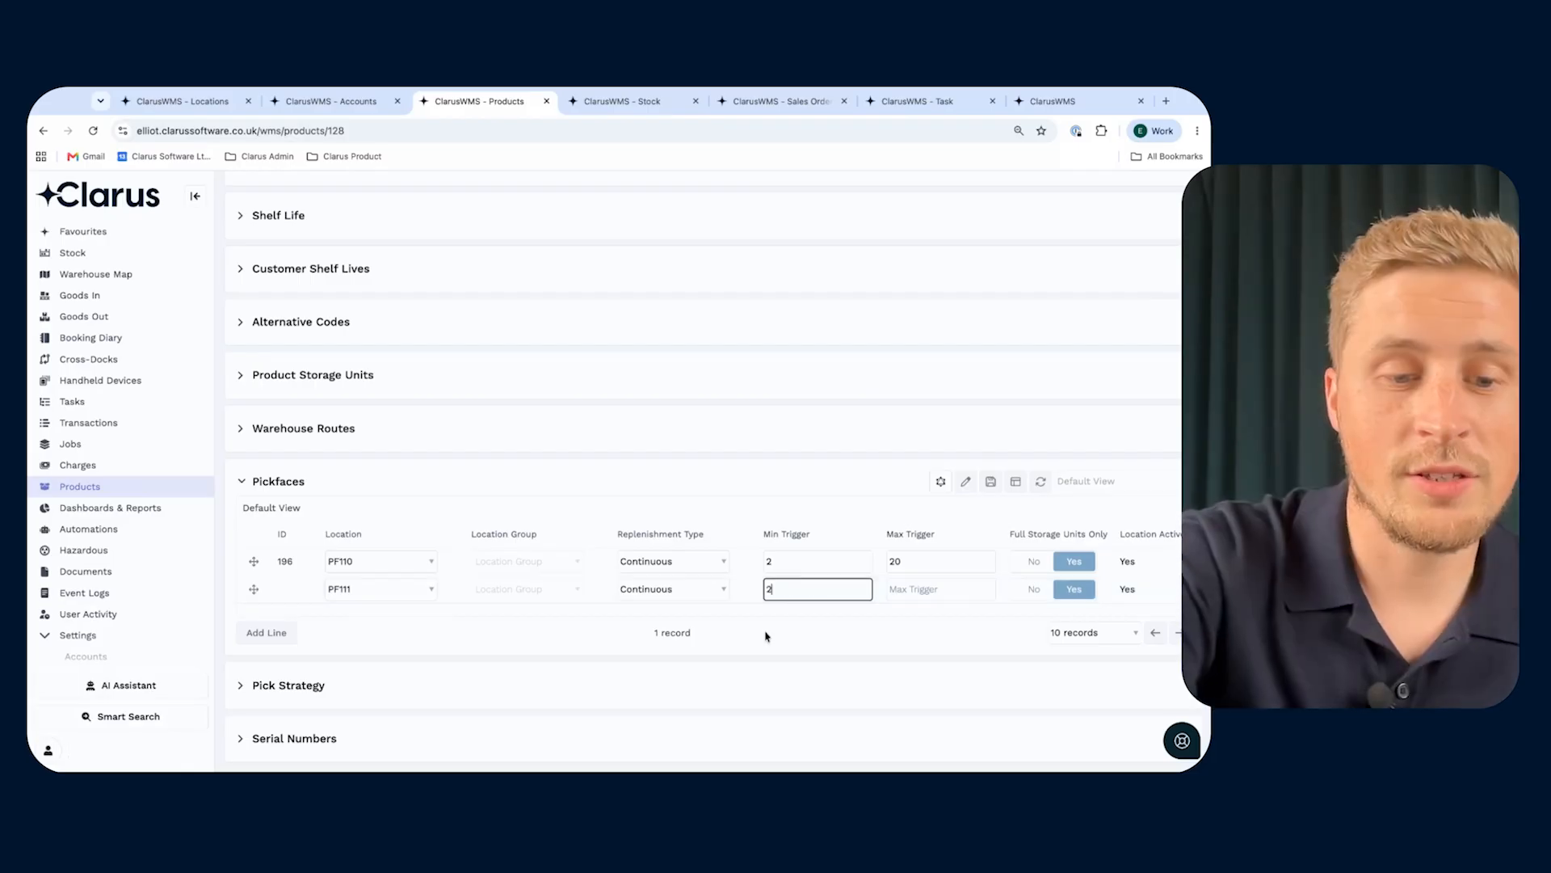
{"action": "left_click", "coordinate": [933, 591]}
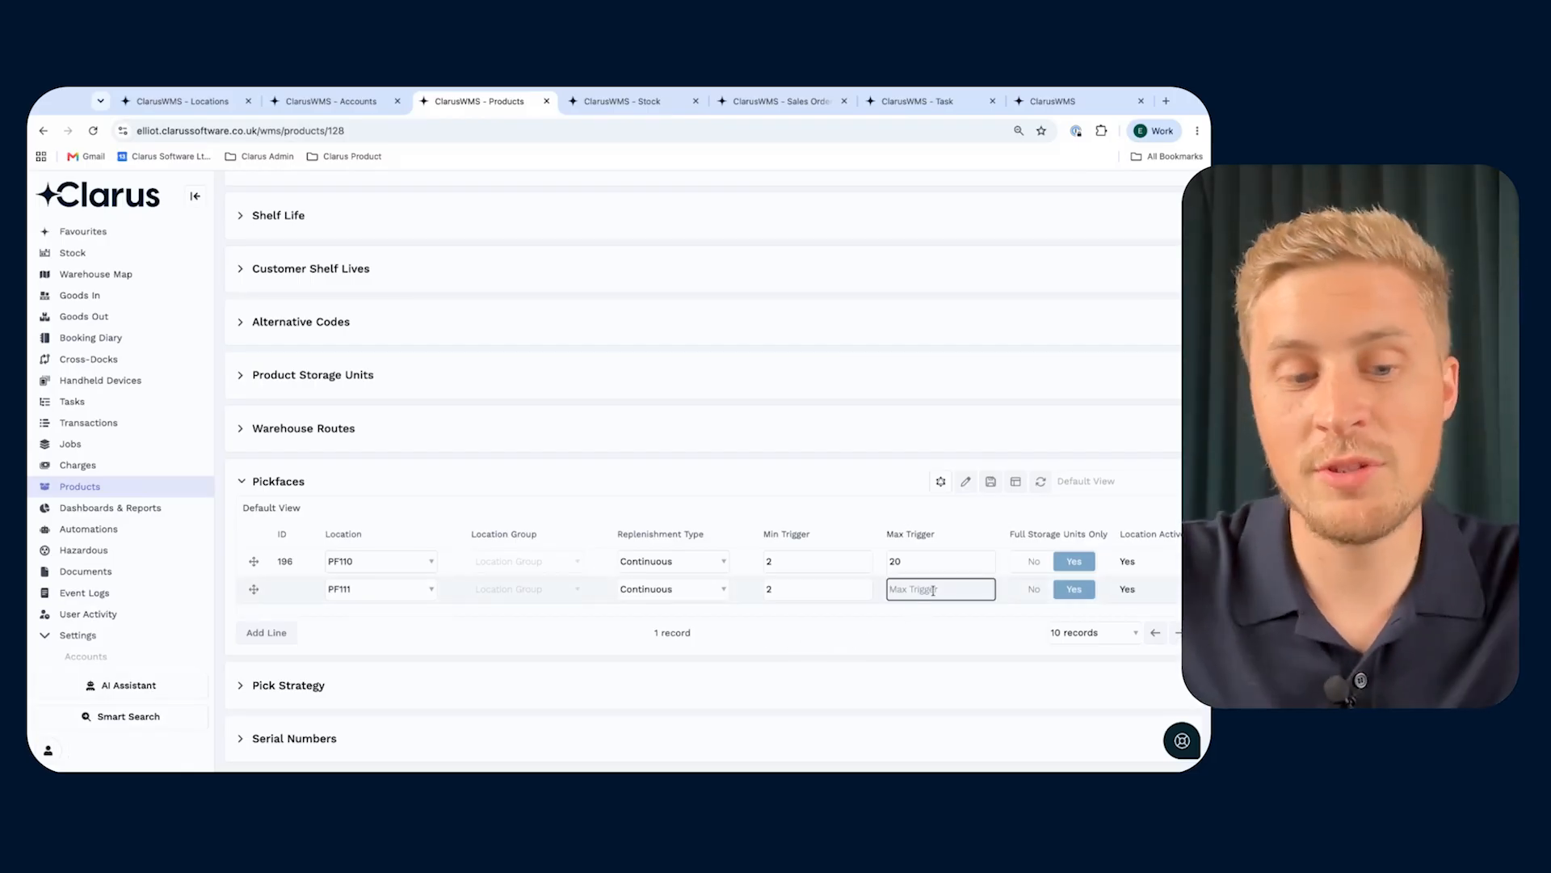
{"action": "type", "text": "20"}
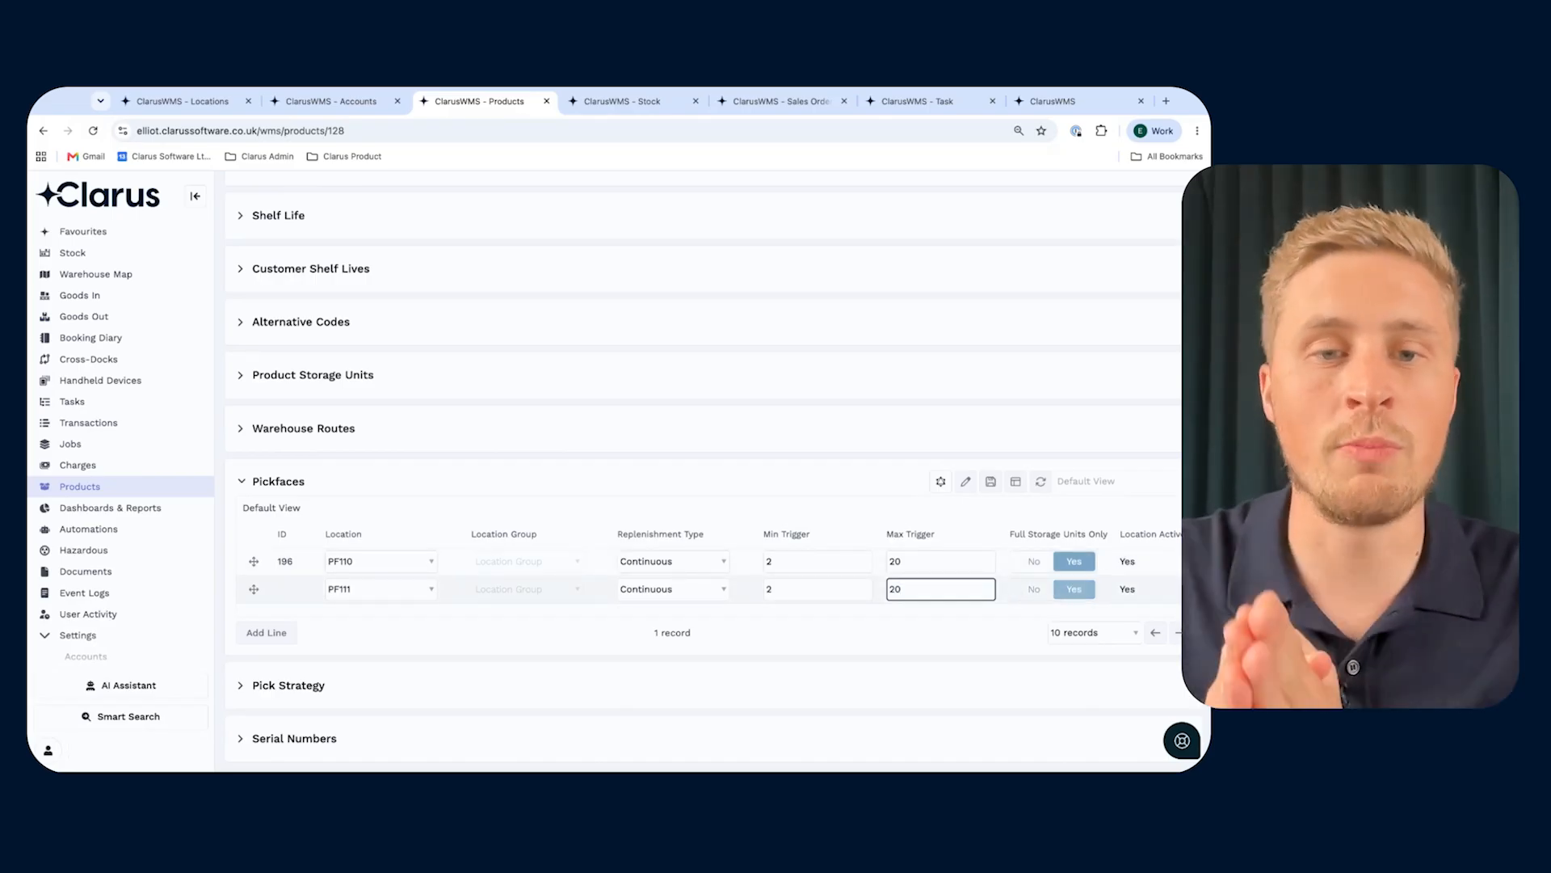
{"action": "scroll", "coordinate": [709, 569], "scroll_direction": "right", "scroll_amount": 2}
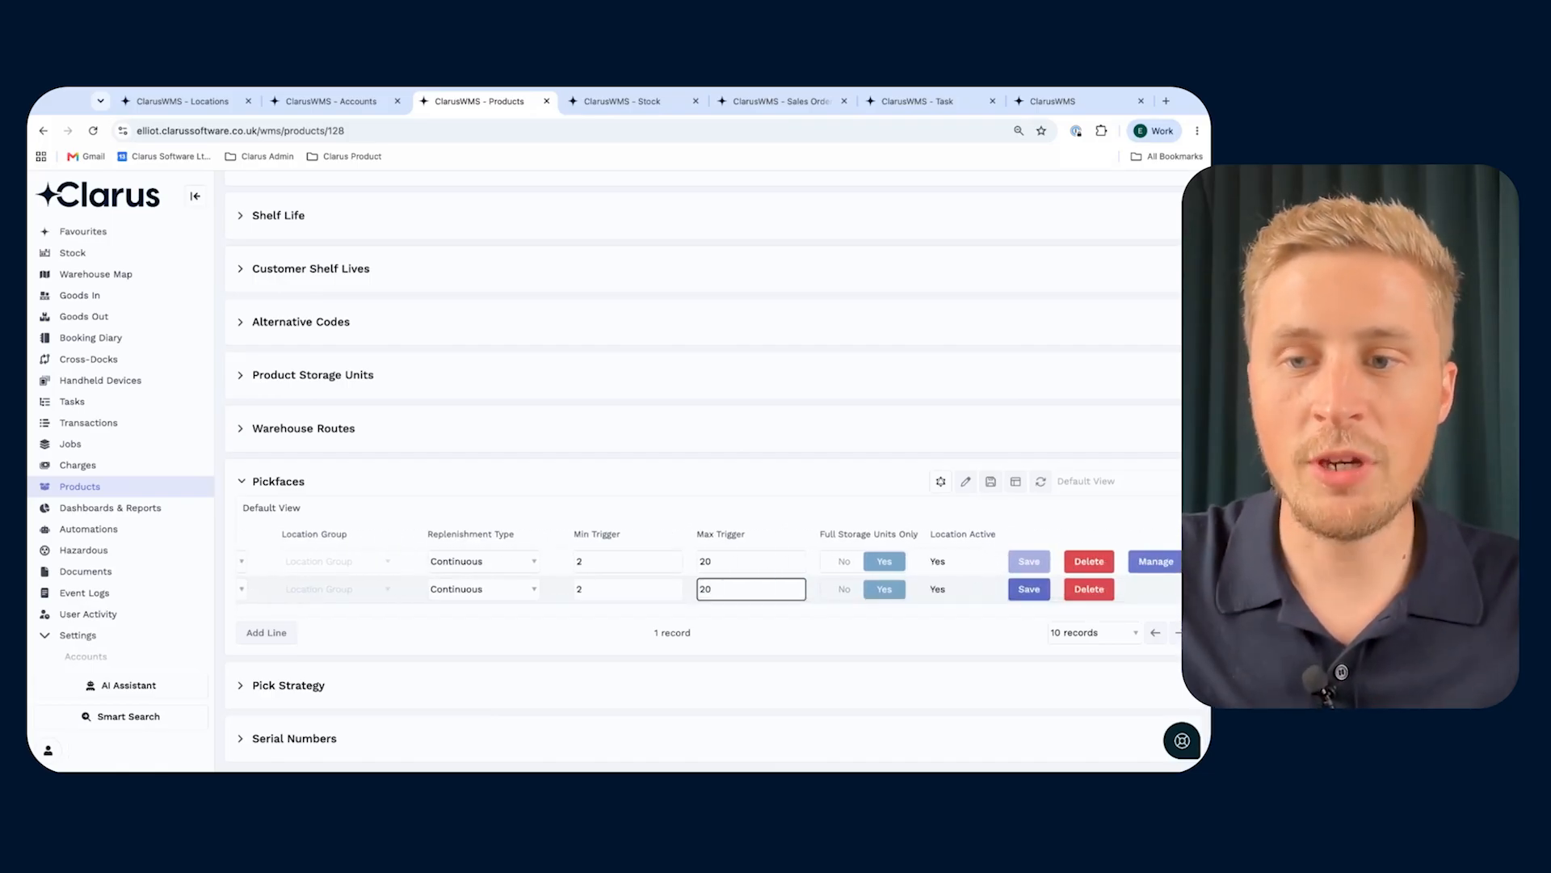
{"action": "left_click", "coordinate": [1029, 589]}
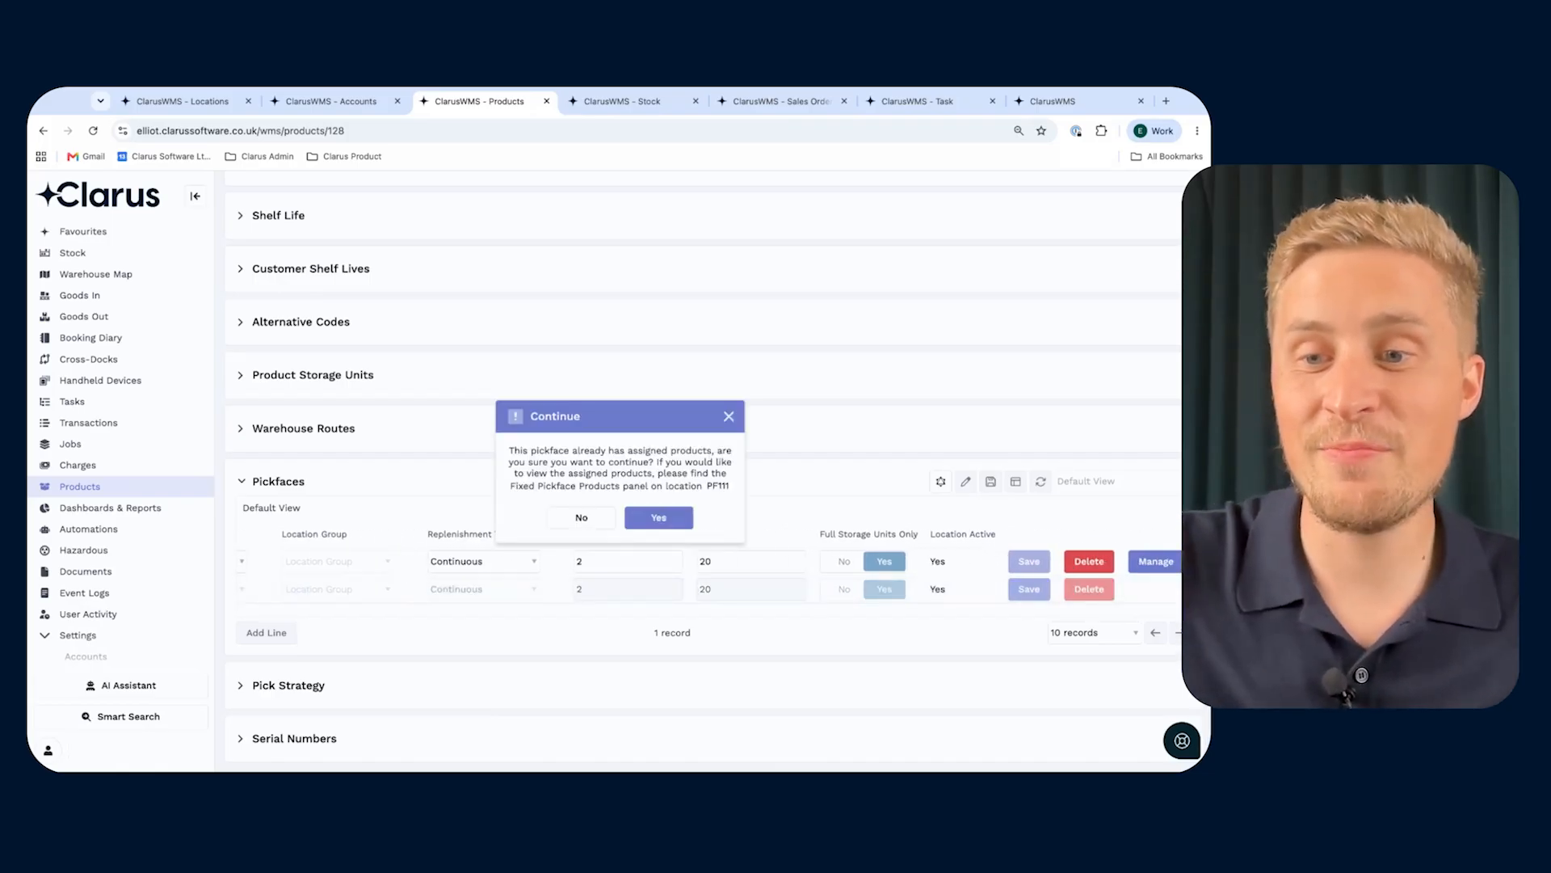
{"action": "left_click", "coordinate": [656, 518]}
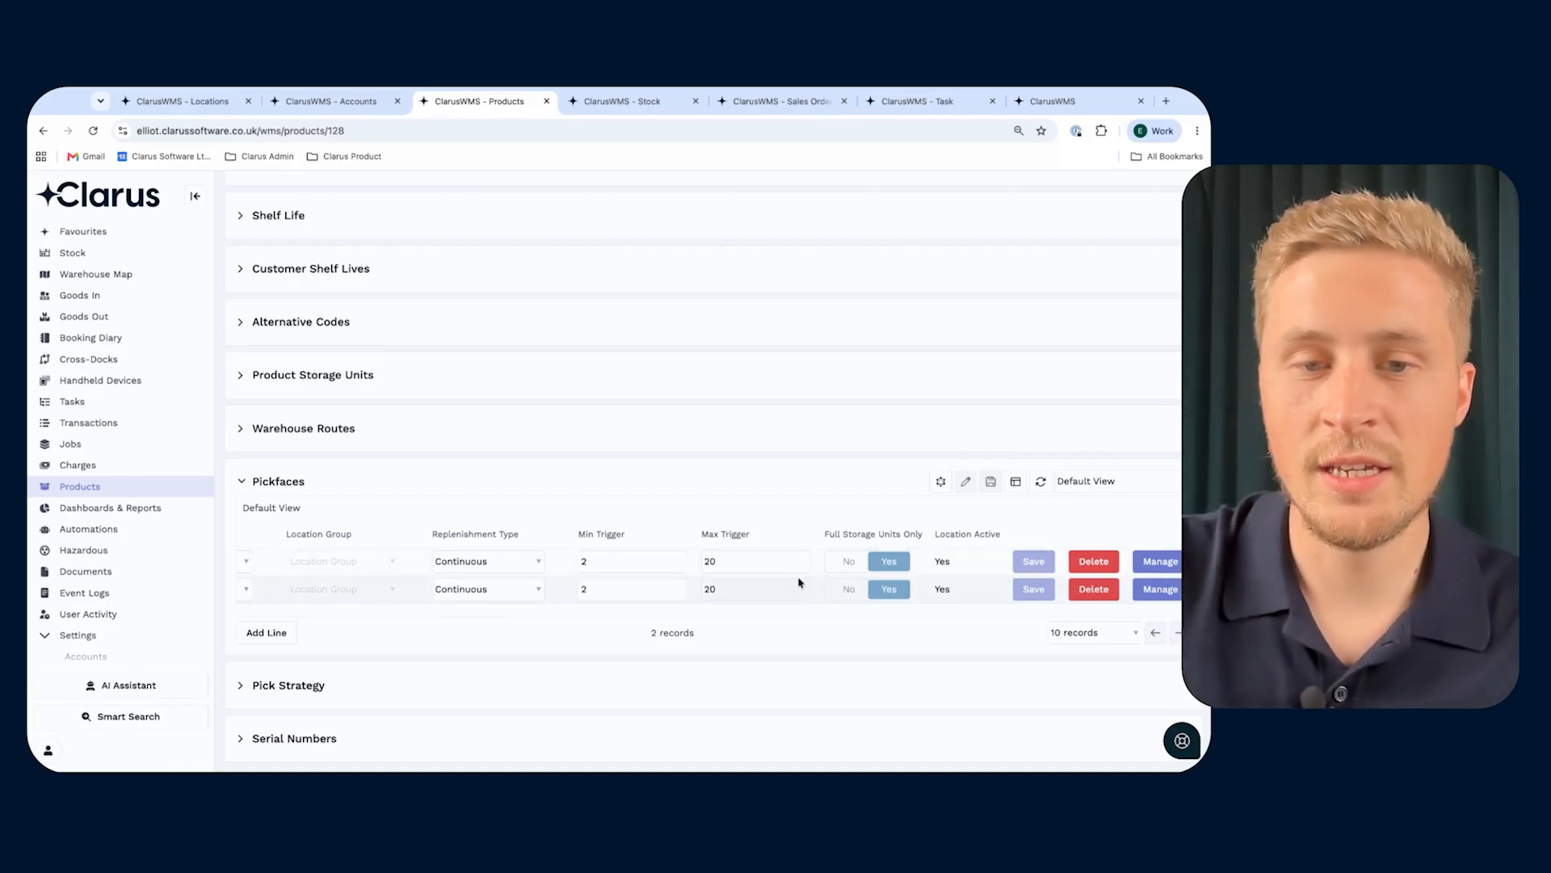
- Add and save a pickface line for the Pickfaces location group with min trigger 2 and max trigger 20
{"action": "scroll", "coordinate": [800, 585], "scroll_direction": "left", "scroll_amount": 2}
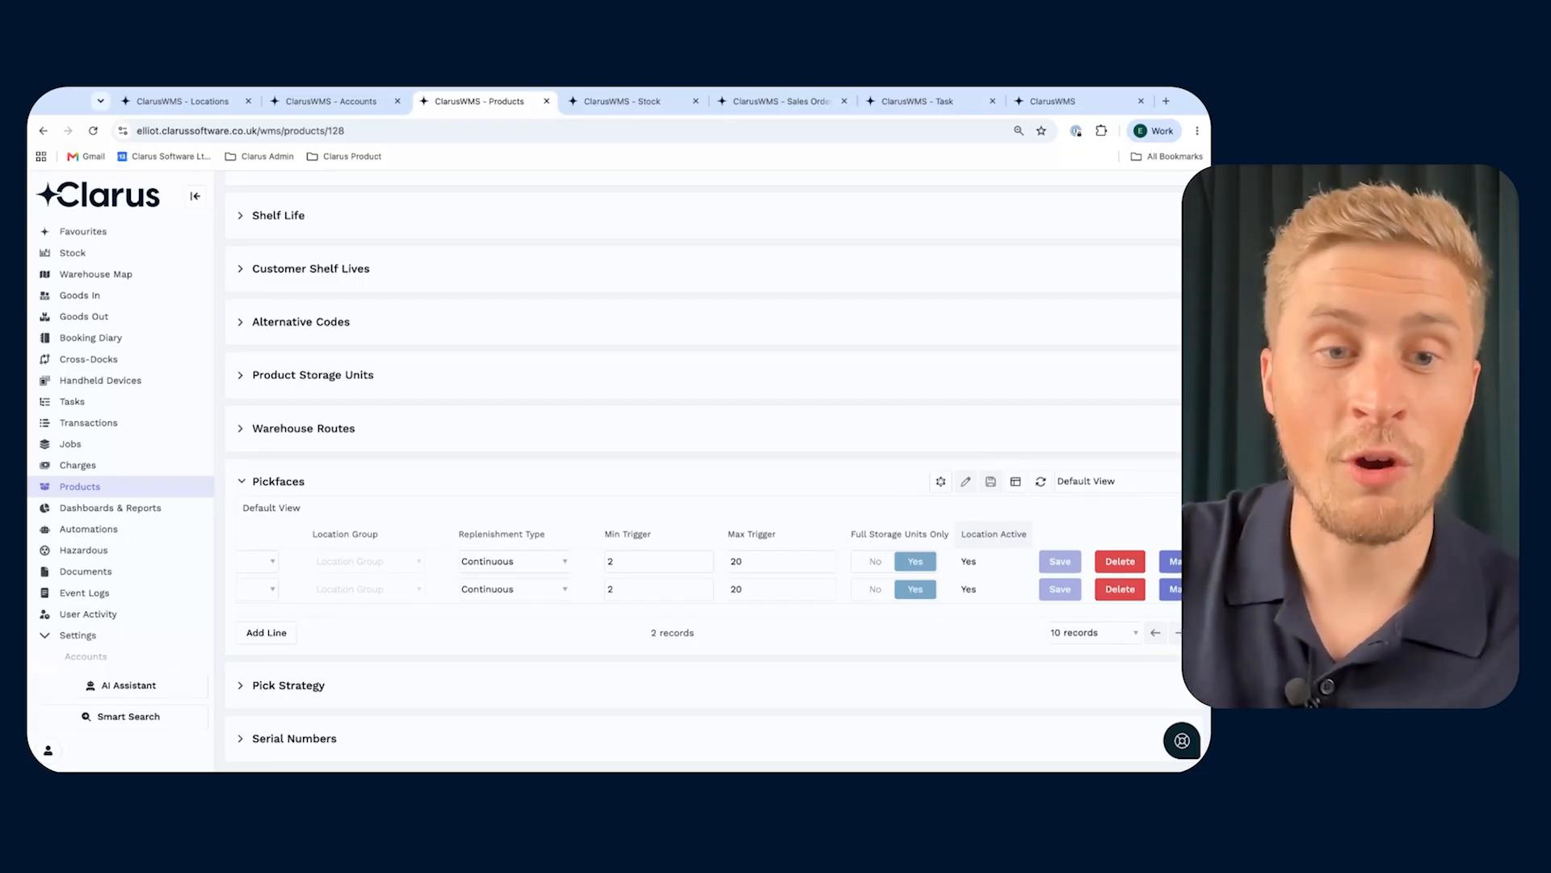
{"action": "scroll", "coordinate": [703, 573], "scroll_direction": "left", "scroll_amount": 2}
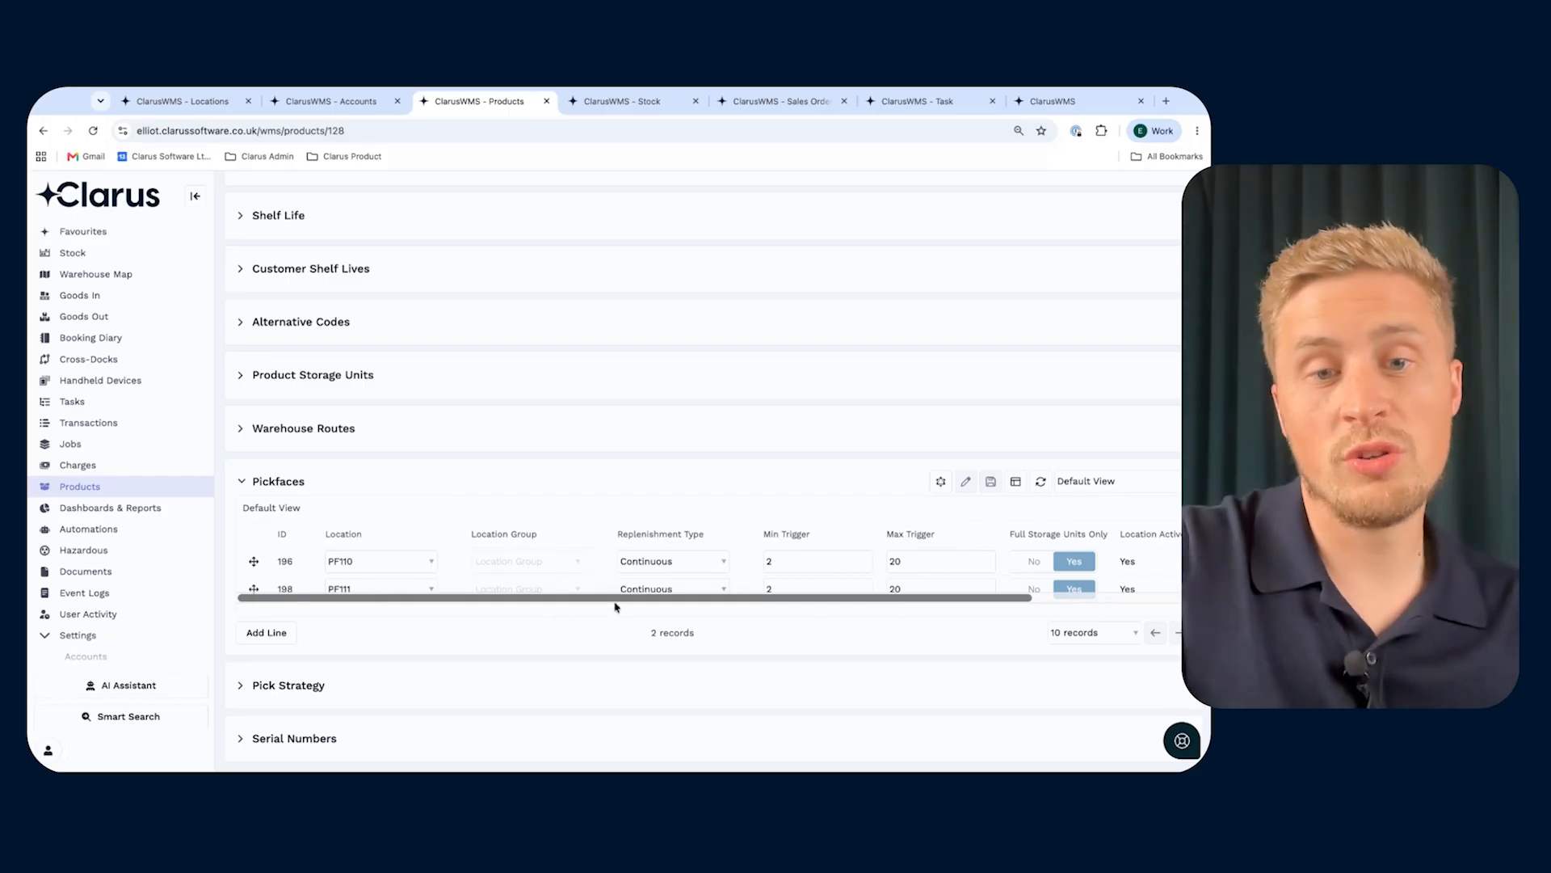
{"action": "left_click", "coordinate": [274, 632]}
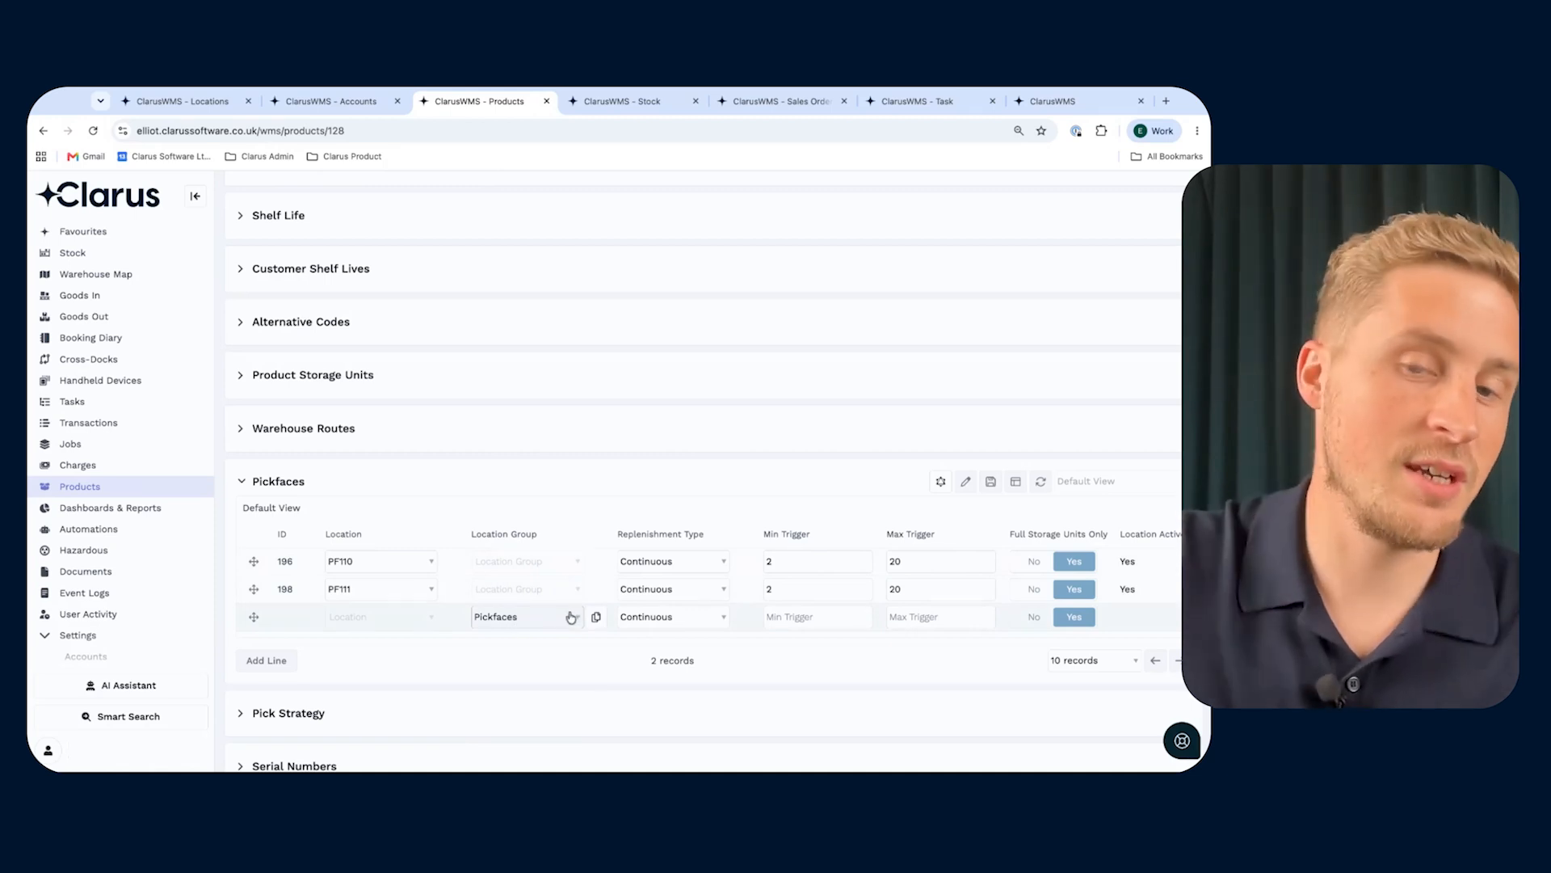
{"action": "left_click", "coordinate": [804, 616]}
{"action": "type", "text": "2"}
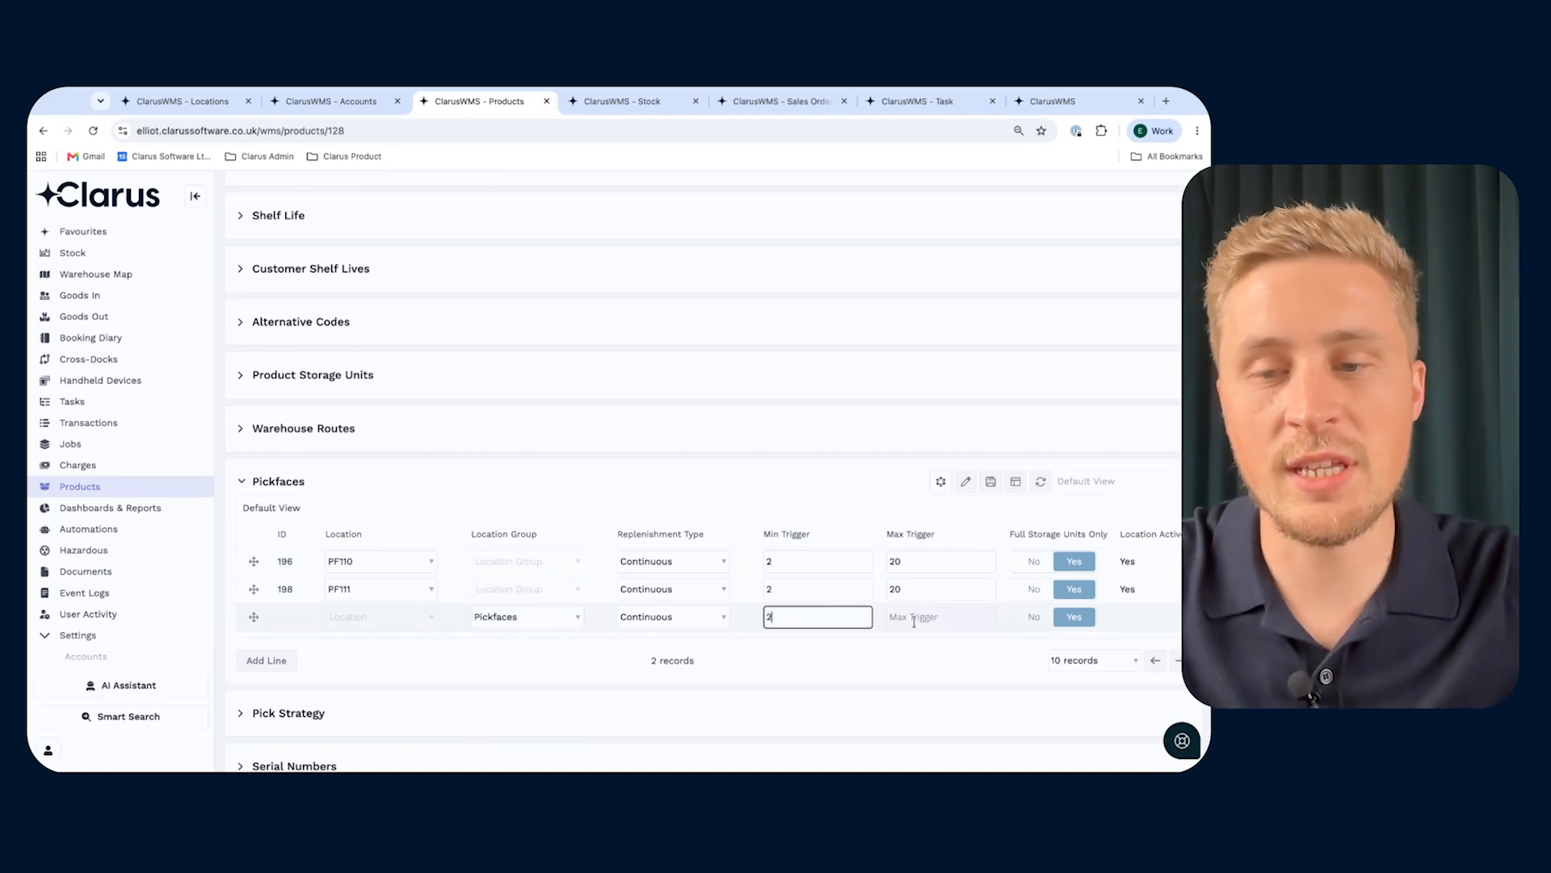
{"action": "left_click", "coordinate": [919, 618]}
{"action": "type", "text": "20"}
{"action": "scroll", "coordinate": [922, 619], "scroll_direction": "right", "scroll_amount": 2}
{"action": "left_click", "coordinate": [1033, 616]}
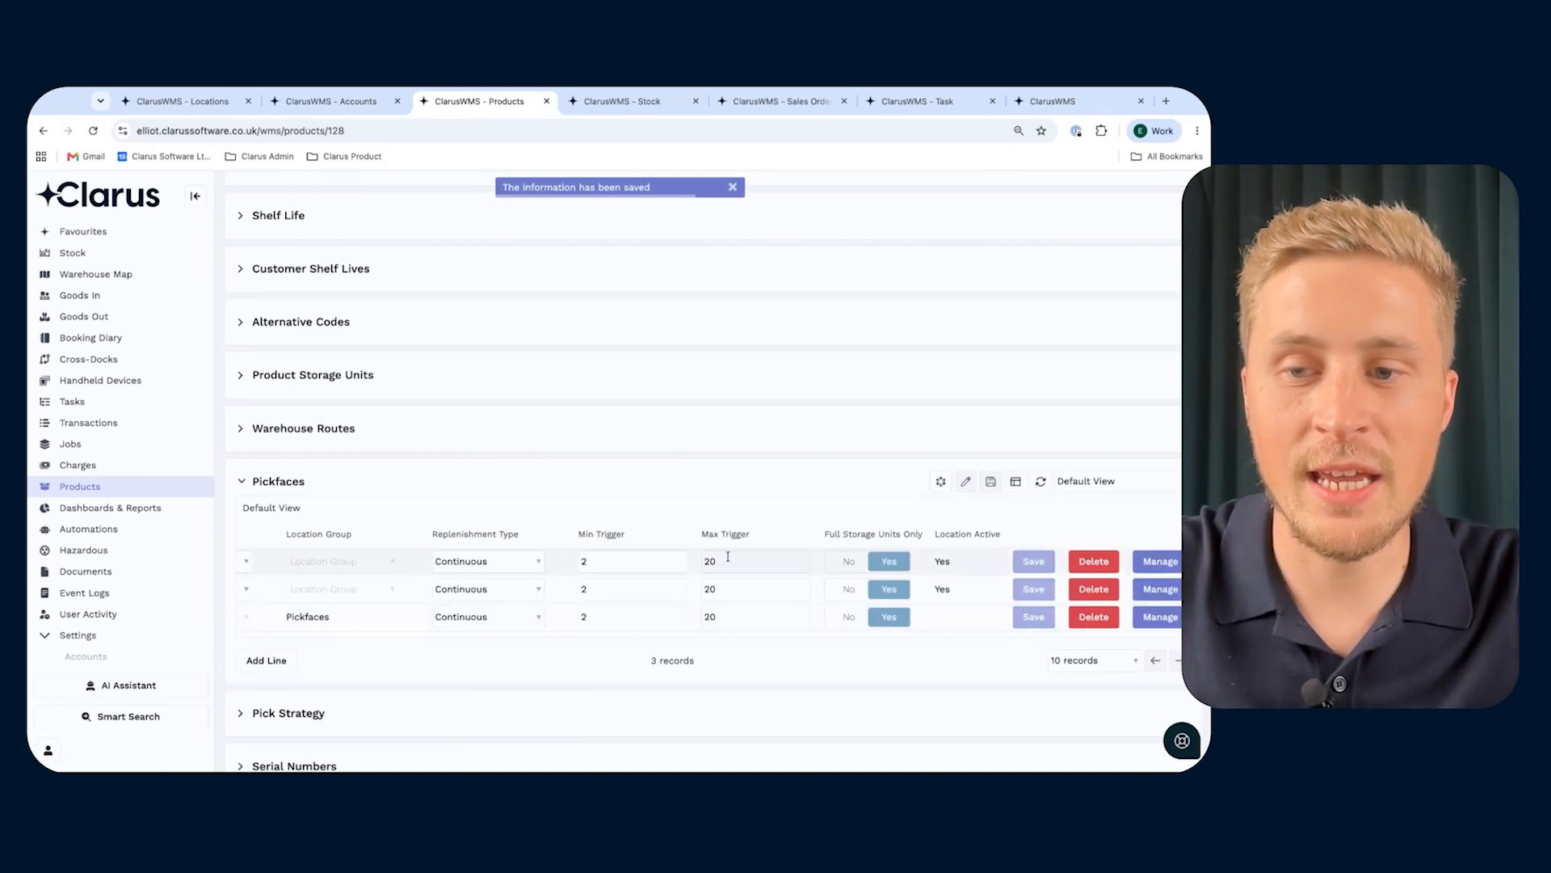
- Review the replenishment settings of the individual locations within the Pickfaces location group
{"action": "scroll", "coordinate": [519, 623], "scroll_direction": "left", "scroll_amount": 2}
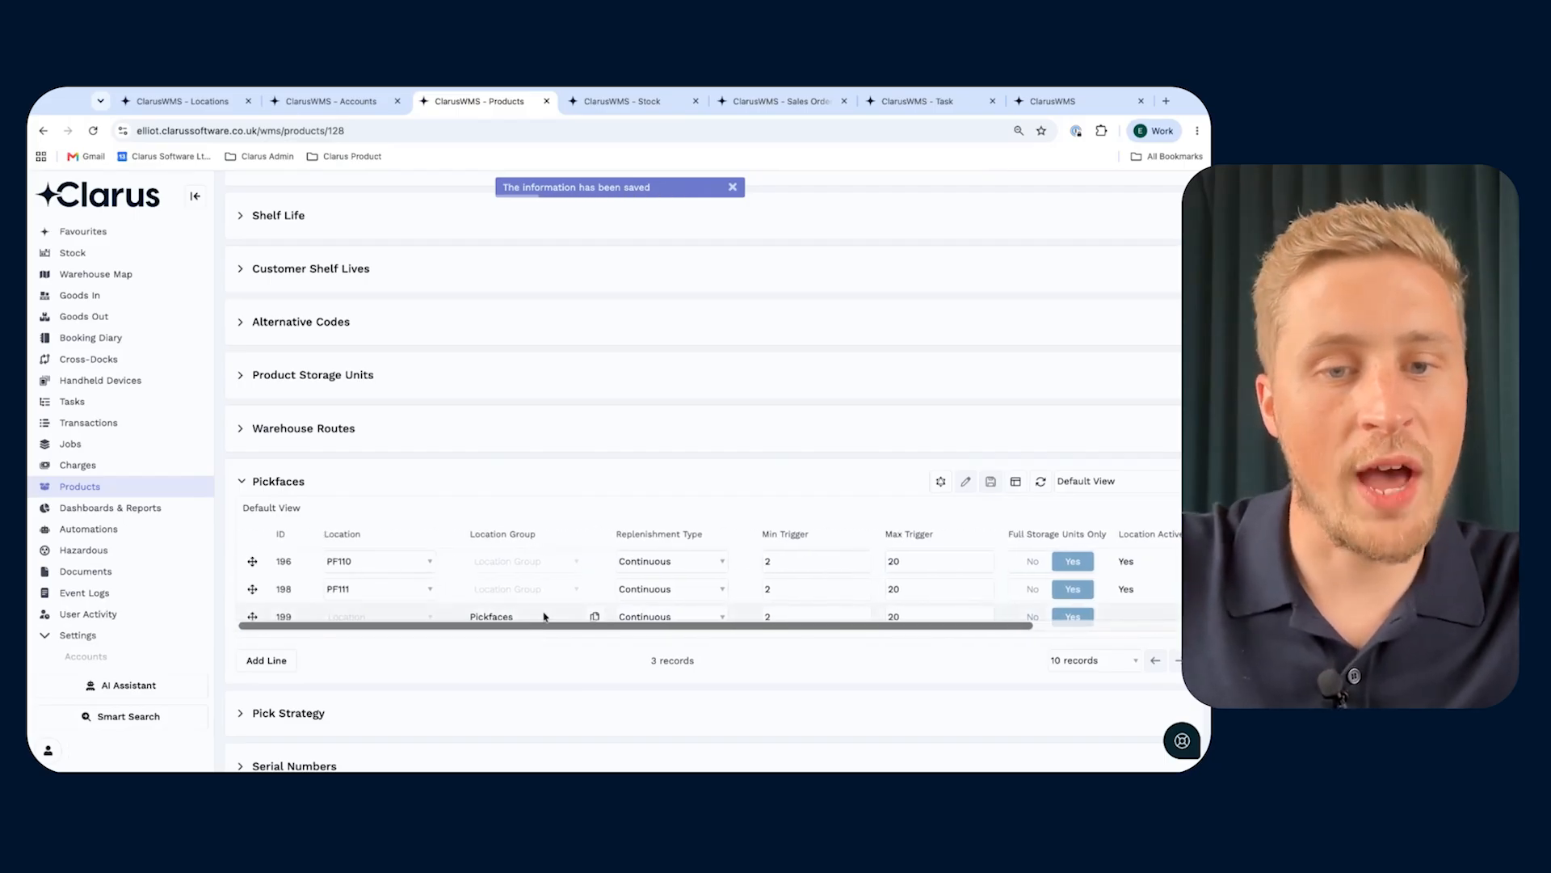
{"action": "scroll", "coordinate": [517, 627], "scroll_direction": "right", "scroll_amount": 2}
{"action": "left_click", "coordinate": [1156, 617]}
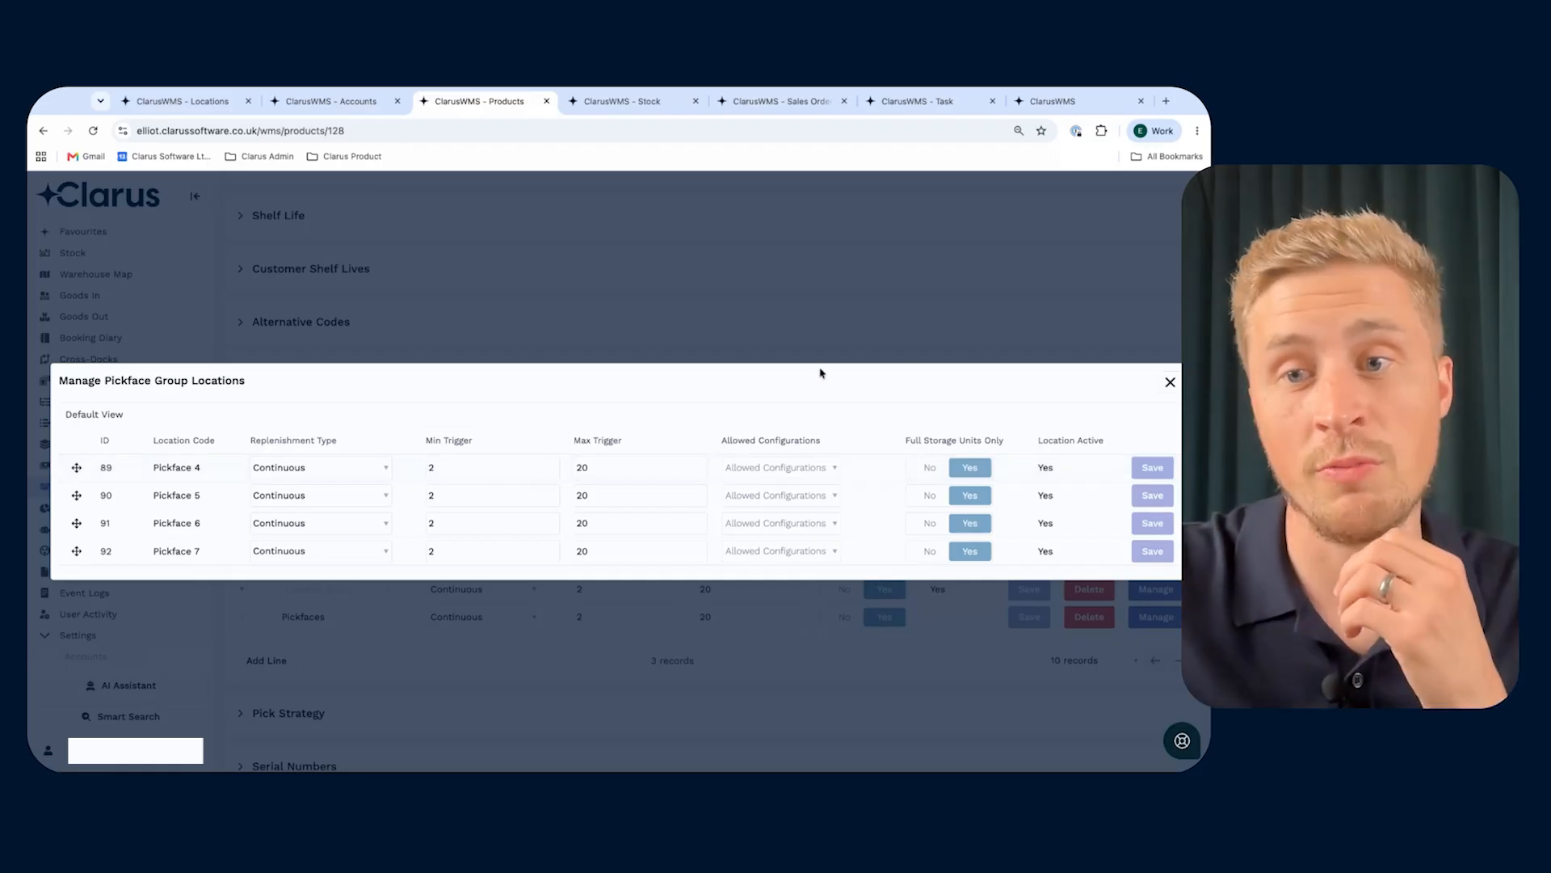
{"action": "left_click", "coordinate": [1169, 381]}
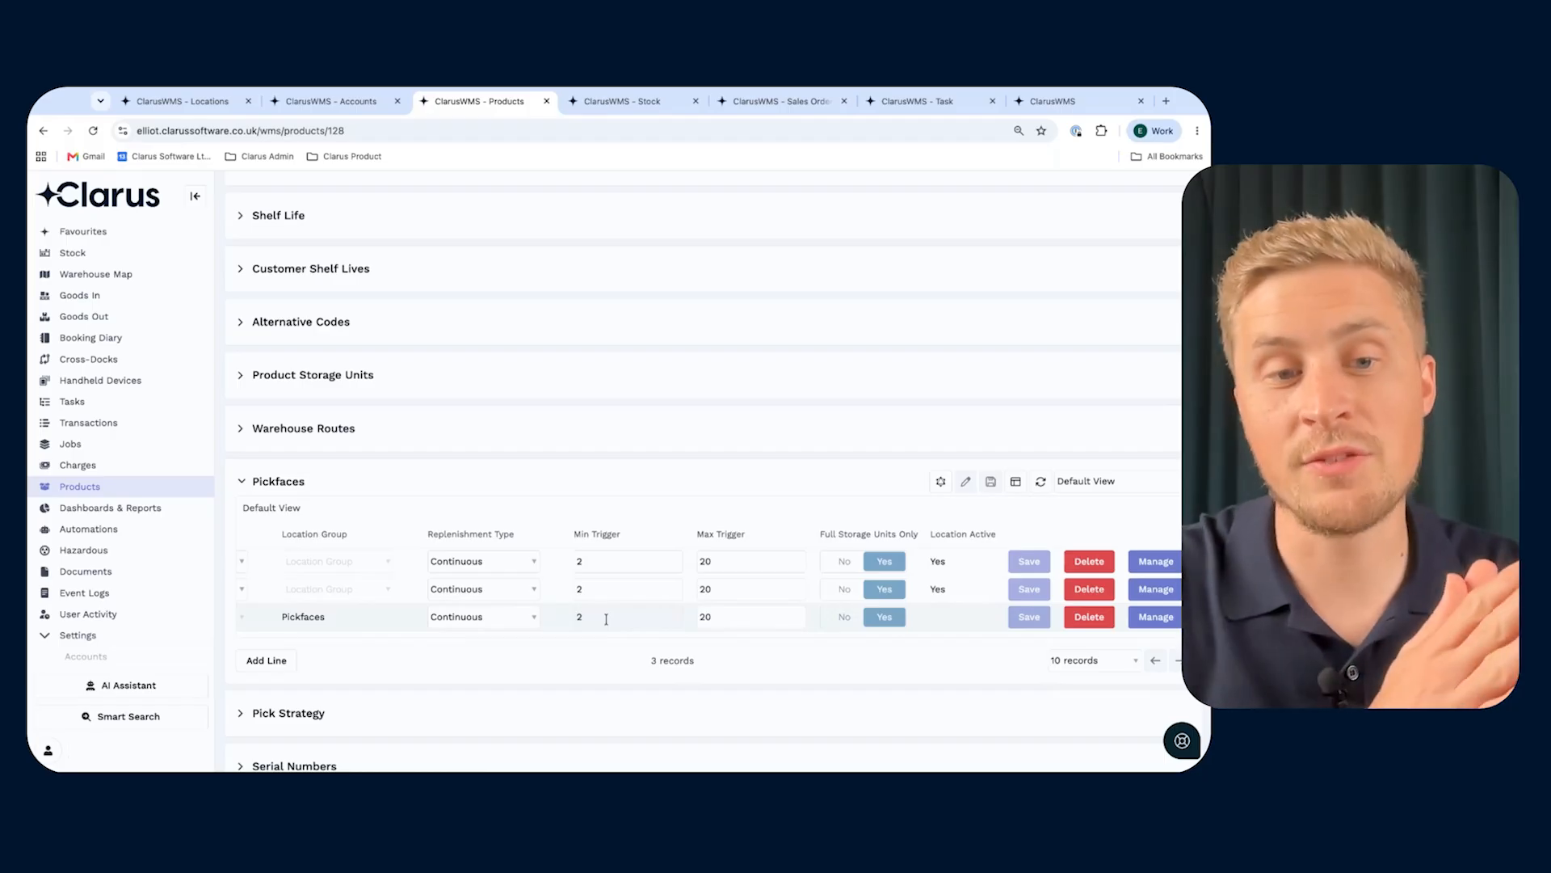
- Delete the Pickfaces location group line from the product's pickfaces
{"action": "left_click", "coordinate": [1086, 617]}
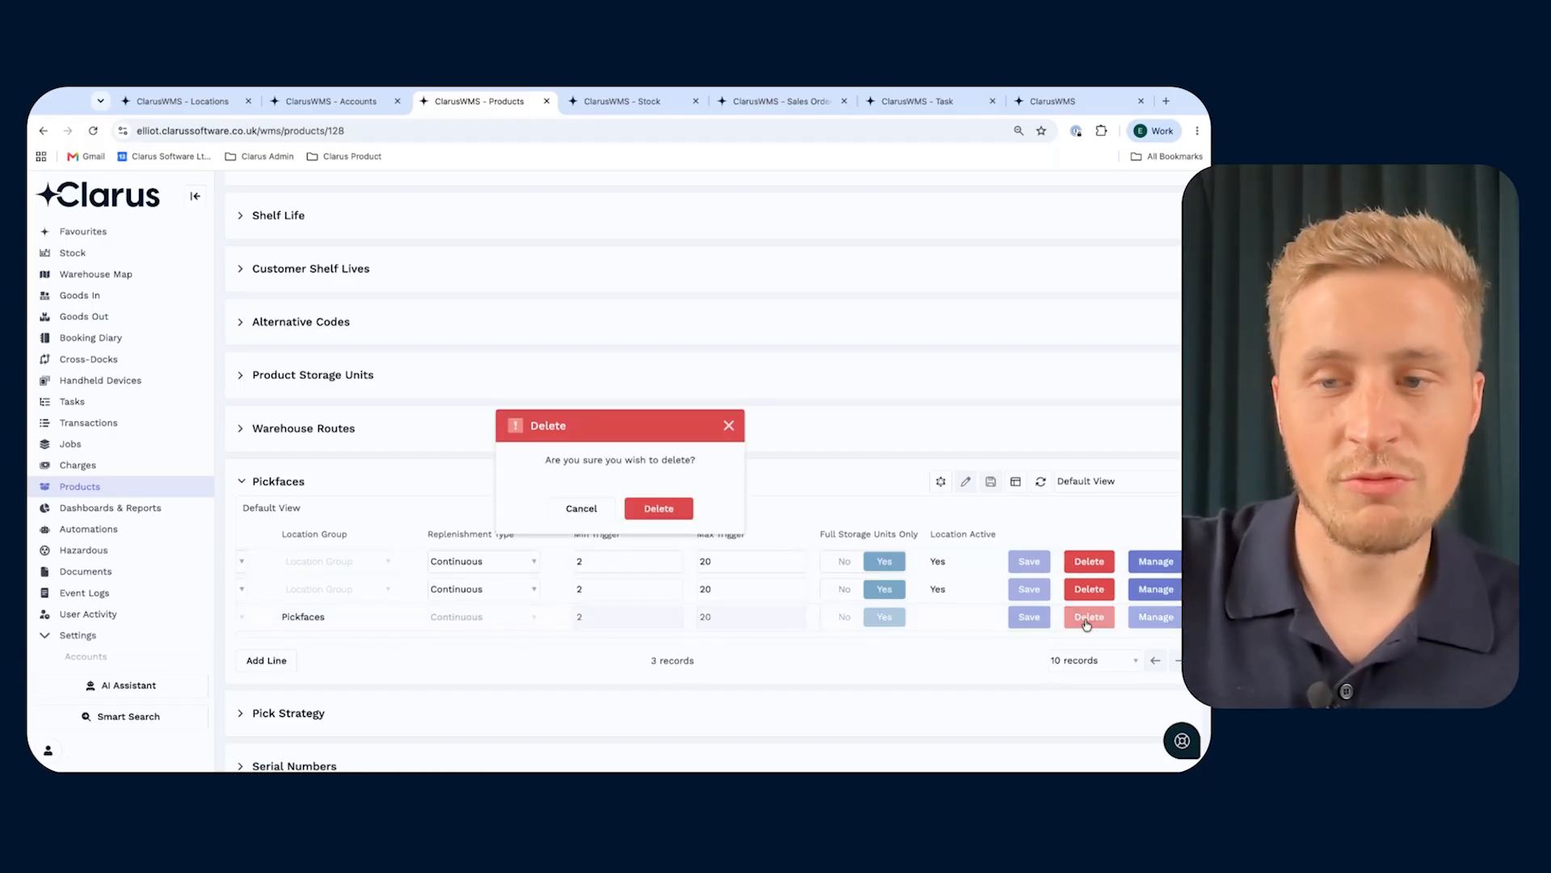
{"action": "left_click", "coordinate": [644, 511]}
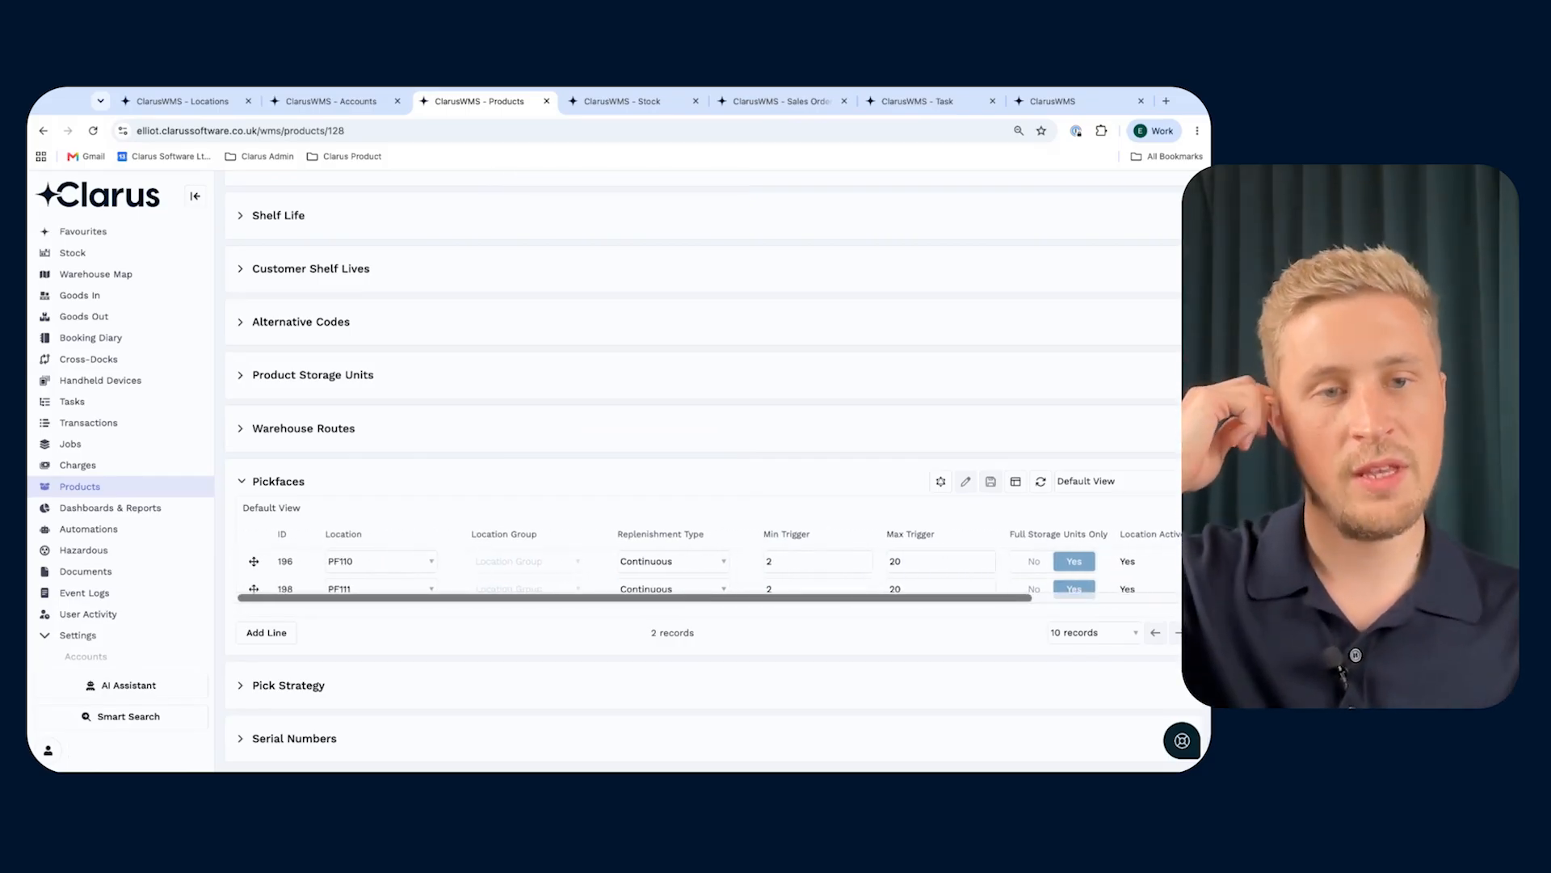
- Reorder the product's pickfaces so that PF111 comes before PF110
{"action": "left_click_drag", "start_coordinate": [253, 562], "coordinate": [254, 596]}
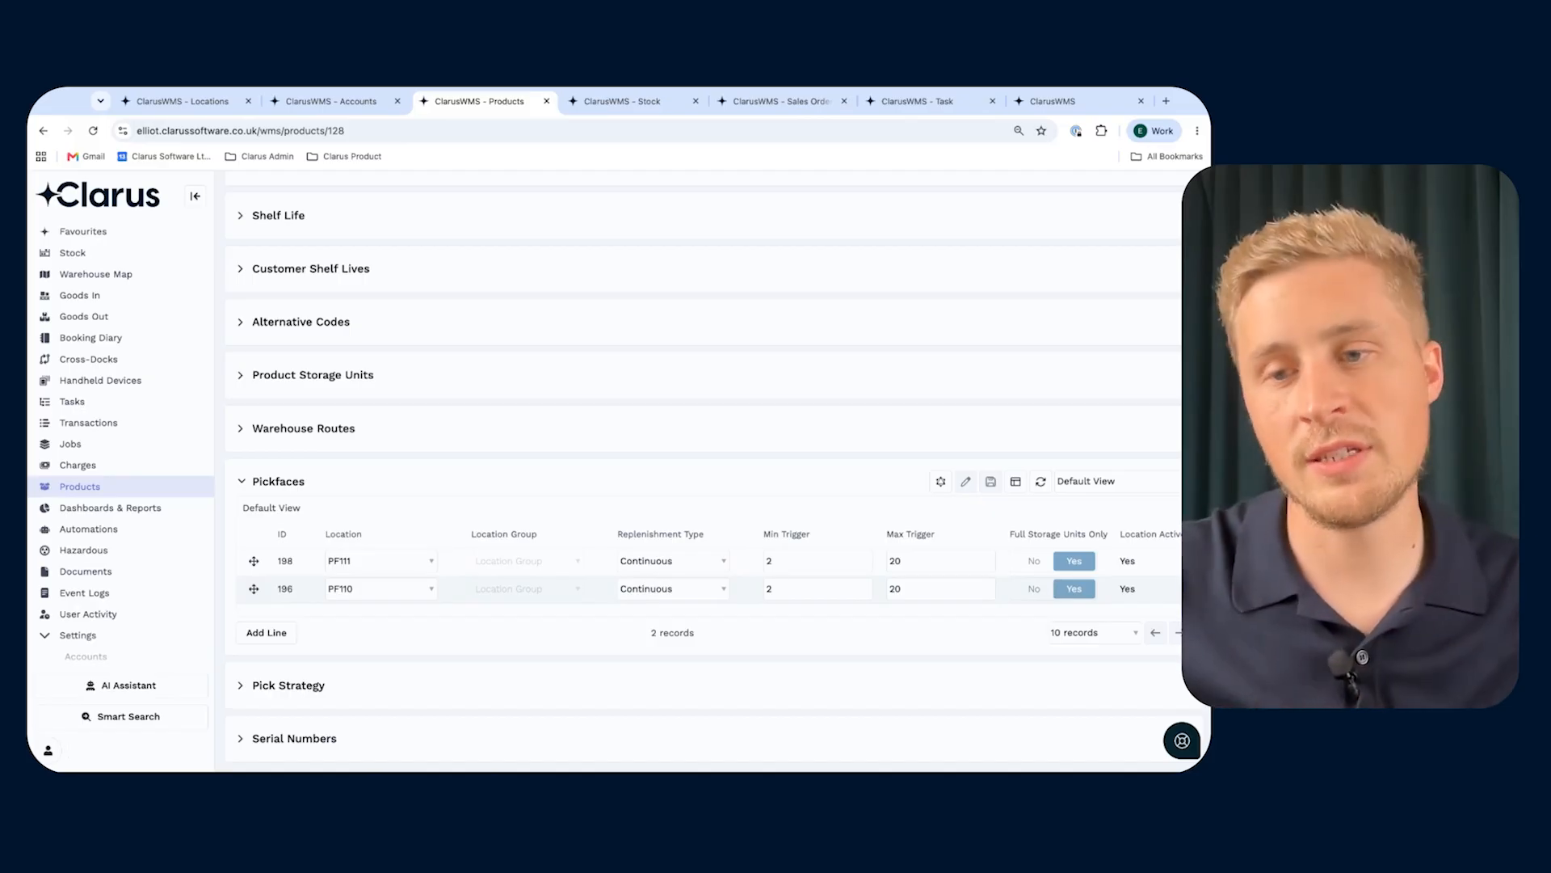
{"action": "scroll", "coordinate": [378, 418], "scroll_direction": "up", "scroll_amount": 2}
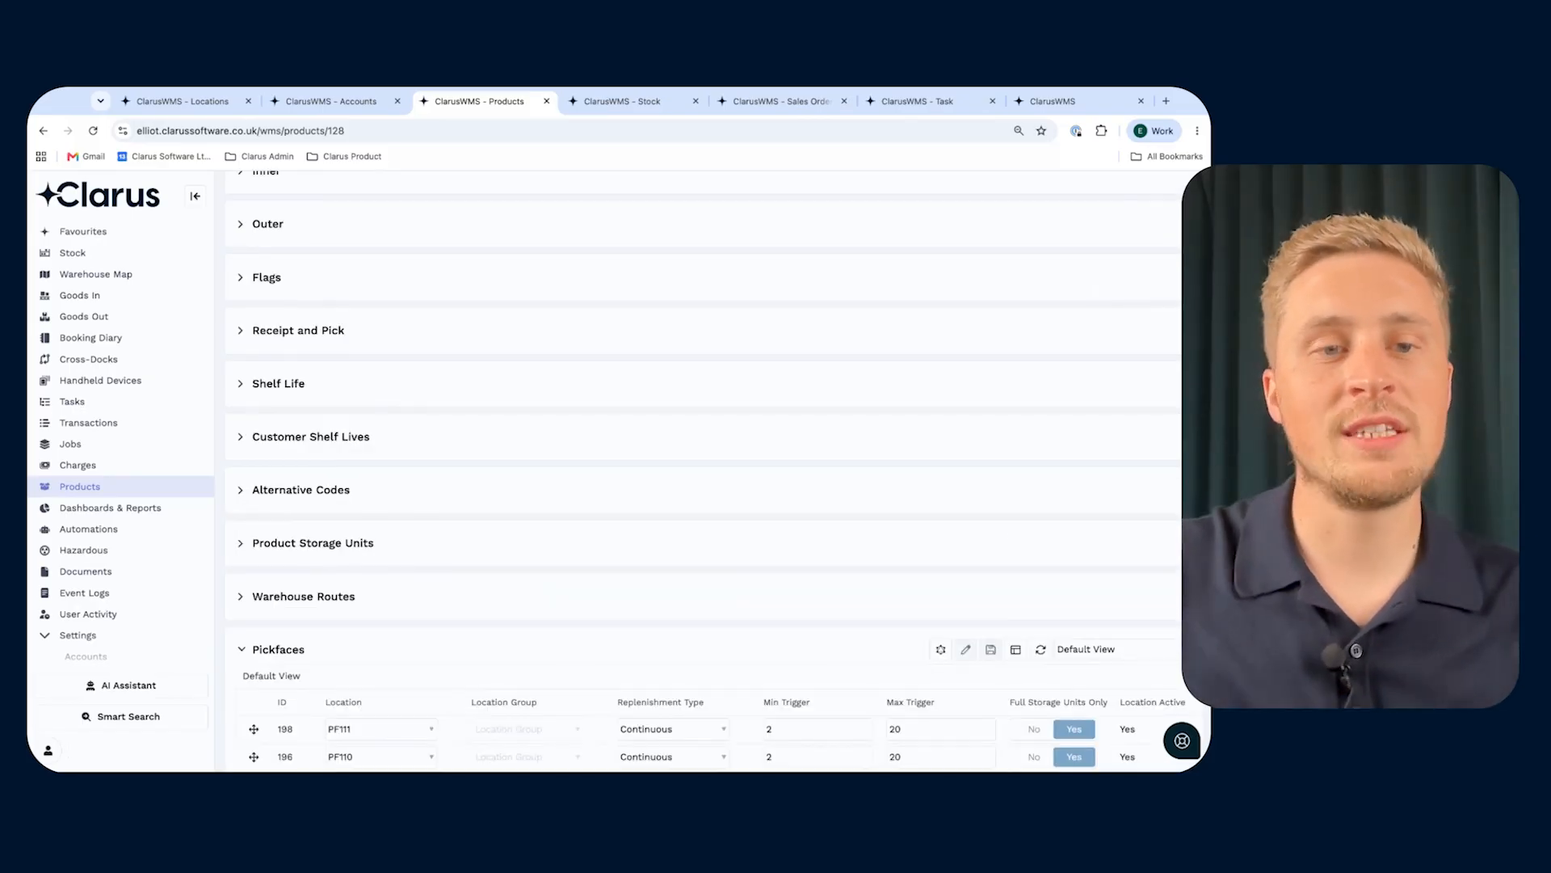
- Set the product's Shelf Life Max to 20 and save the shelf life settings
{"action": "left_click", "coordinate": [243, 386]}
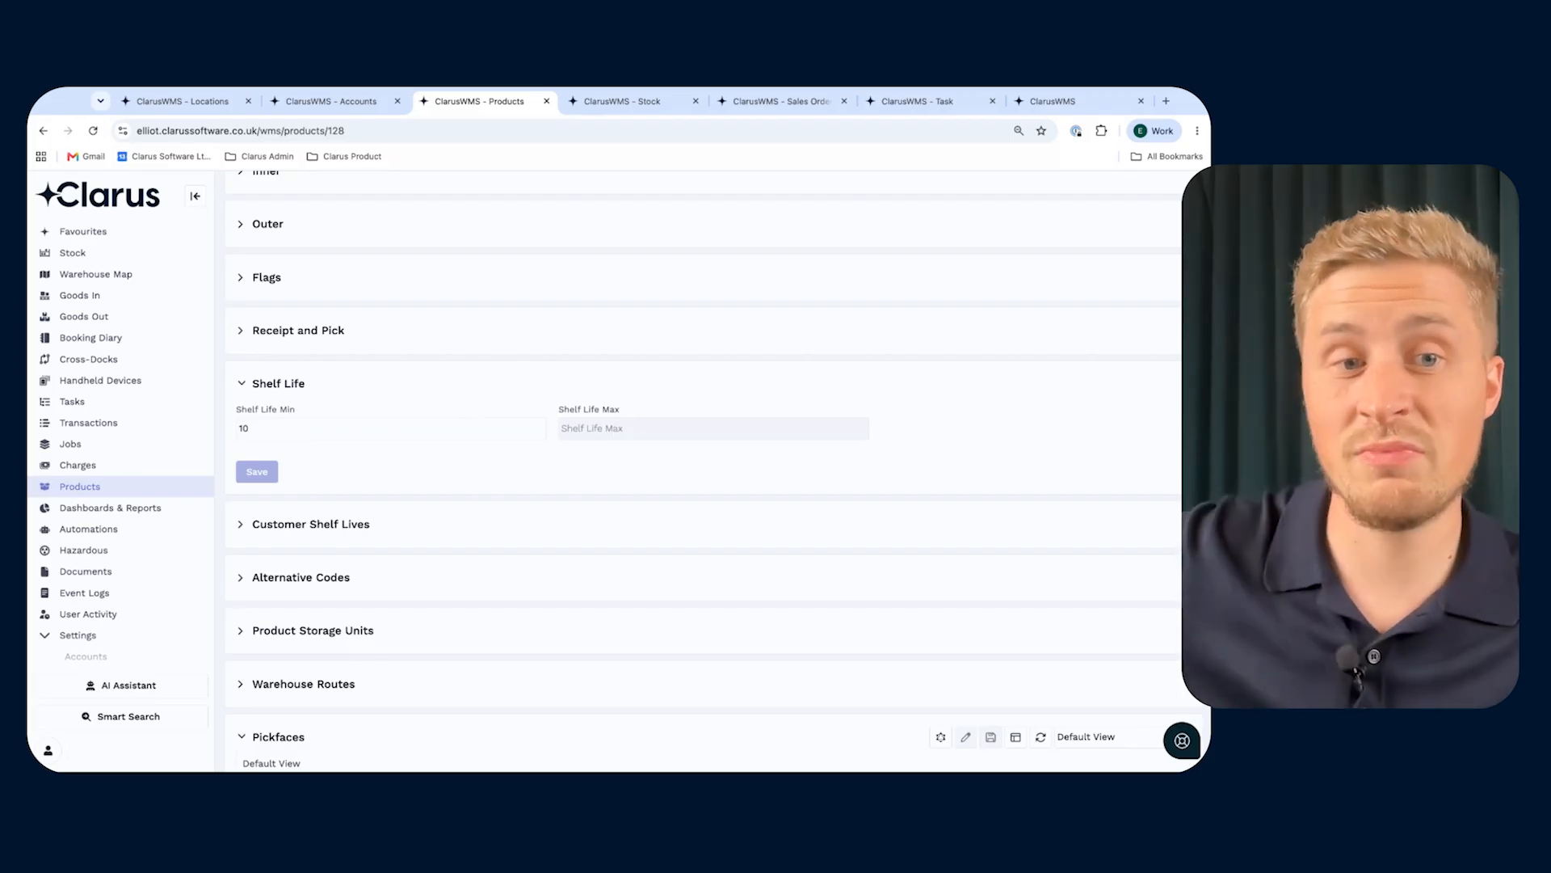
{"action": "left_click", "coordinate": [615, 428]}
{"action": "type", "text": "20"}
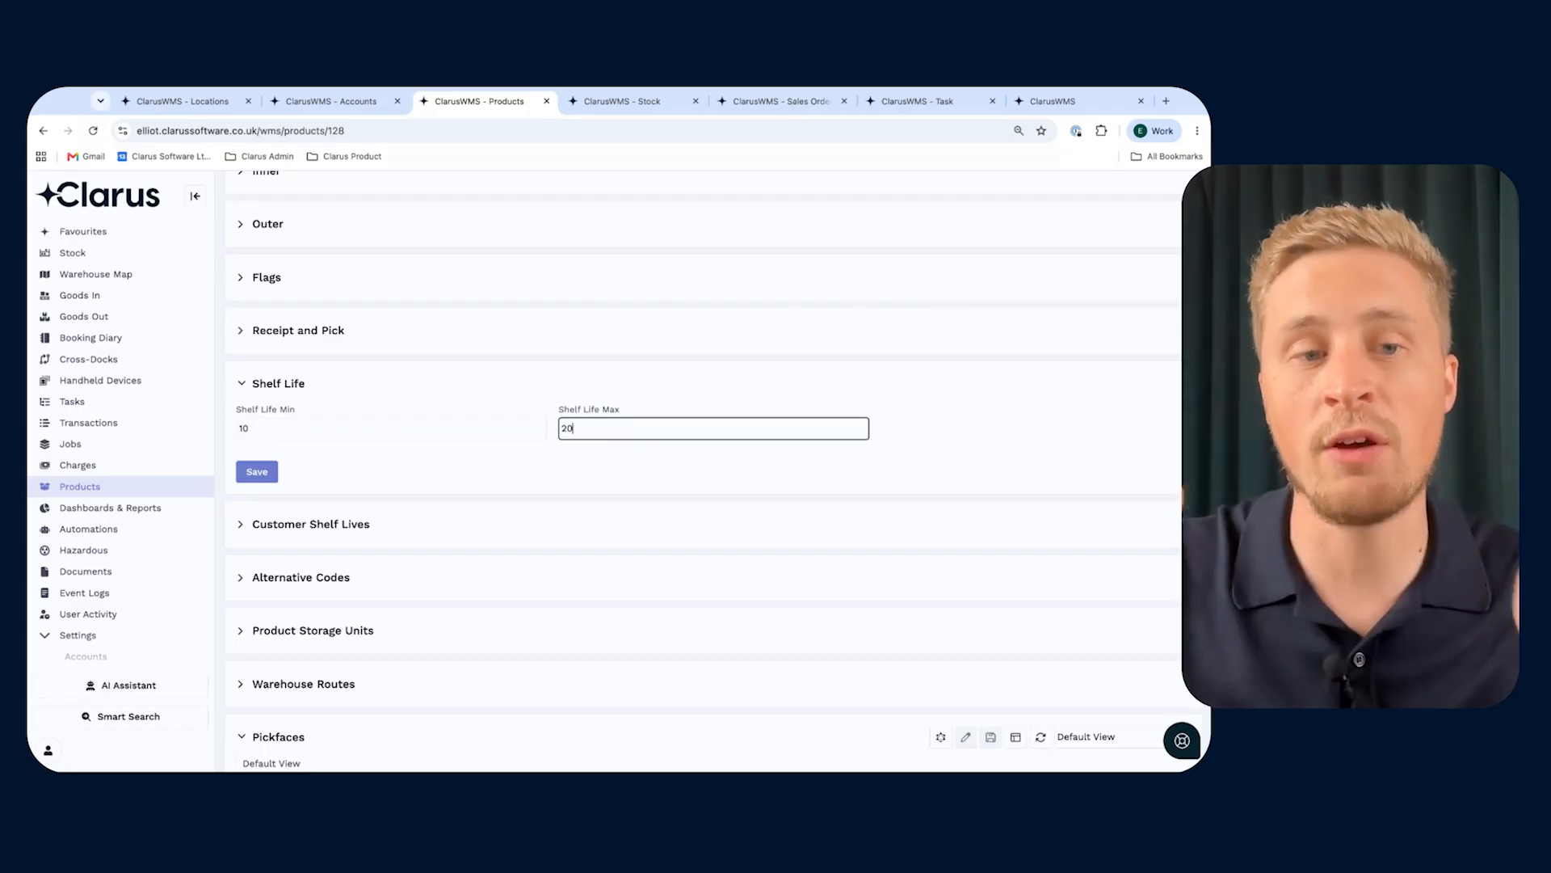
{"action": "left_click", "coordinate": [260, 475]}
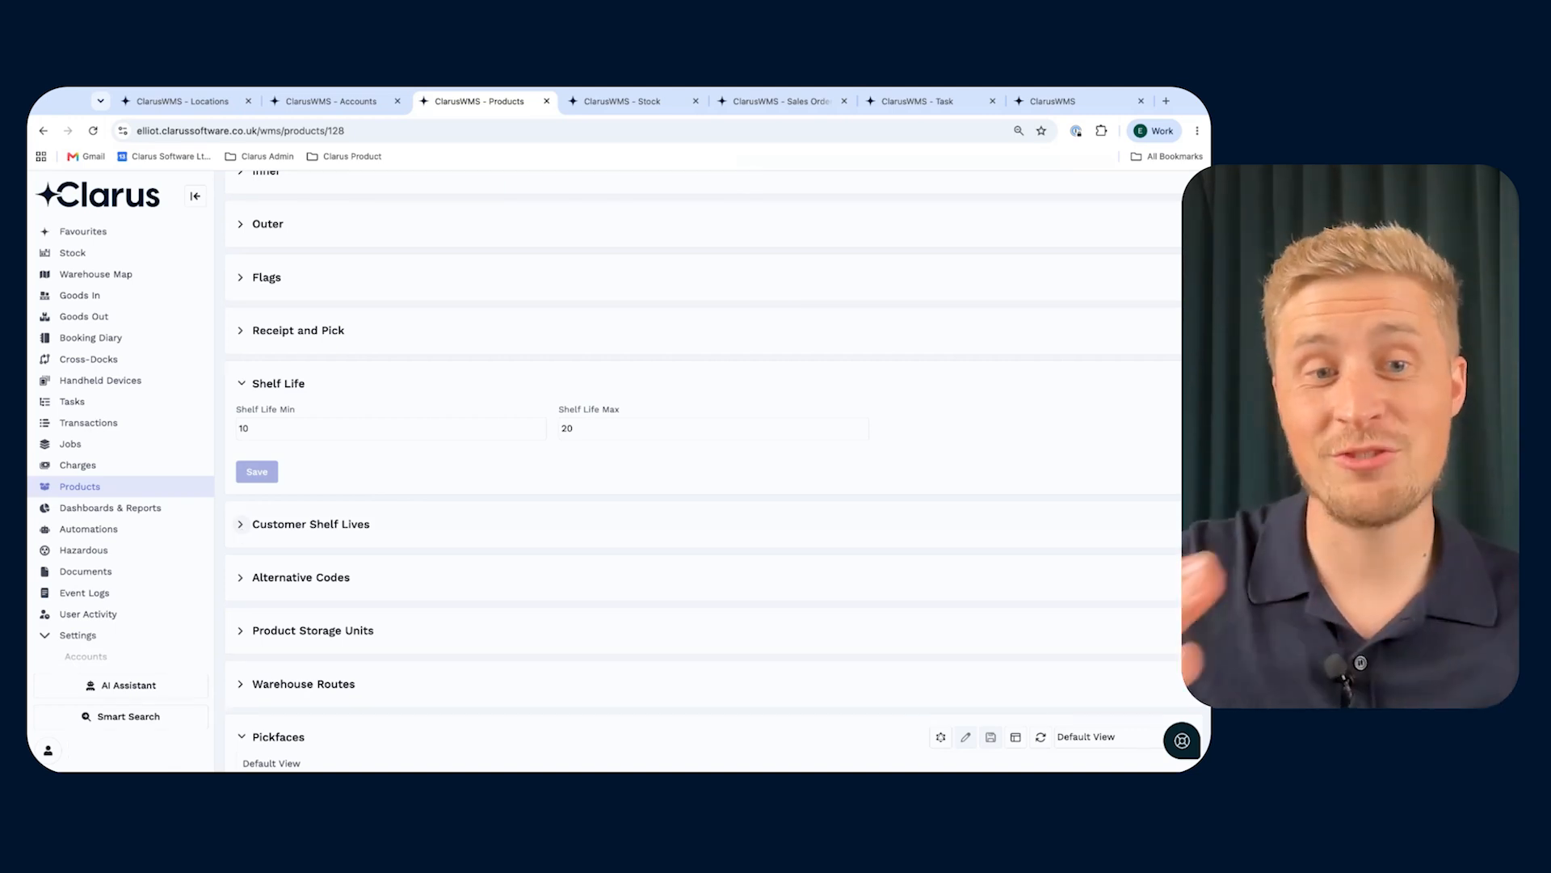
- Start a customer shelf life line for the product with Aldi as the customer
{"action": "left_click", "coordinate": [240, 524]}
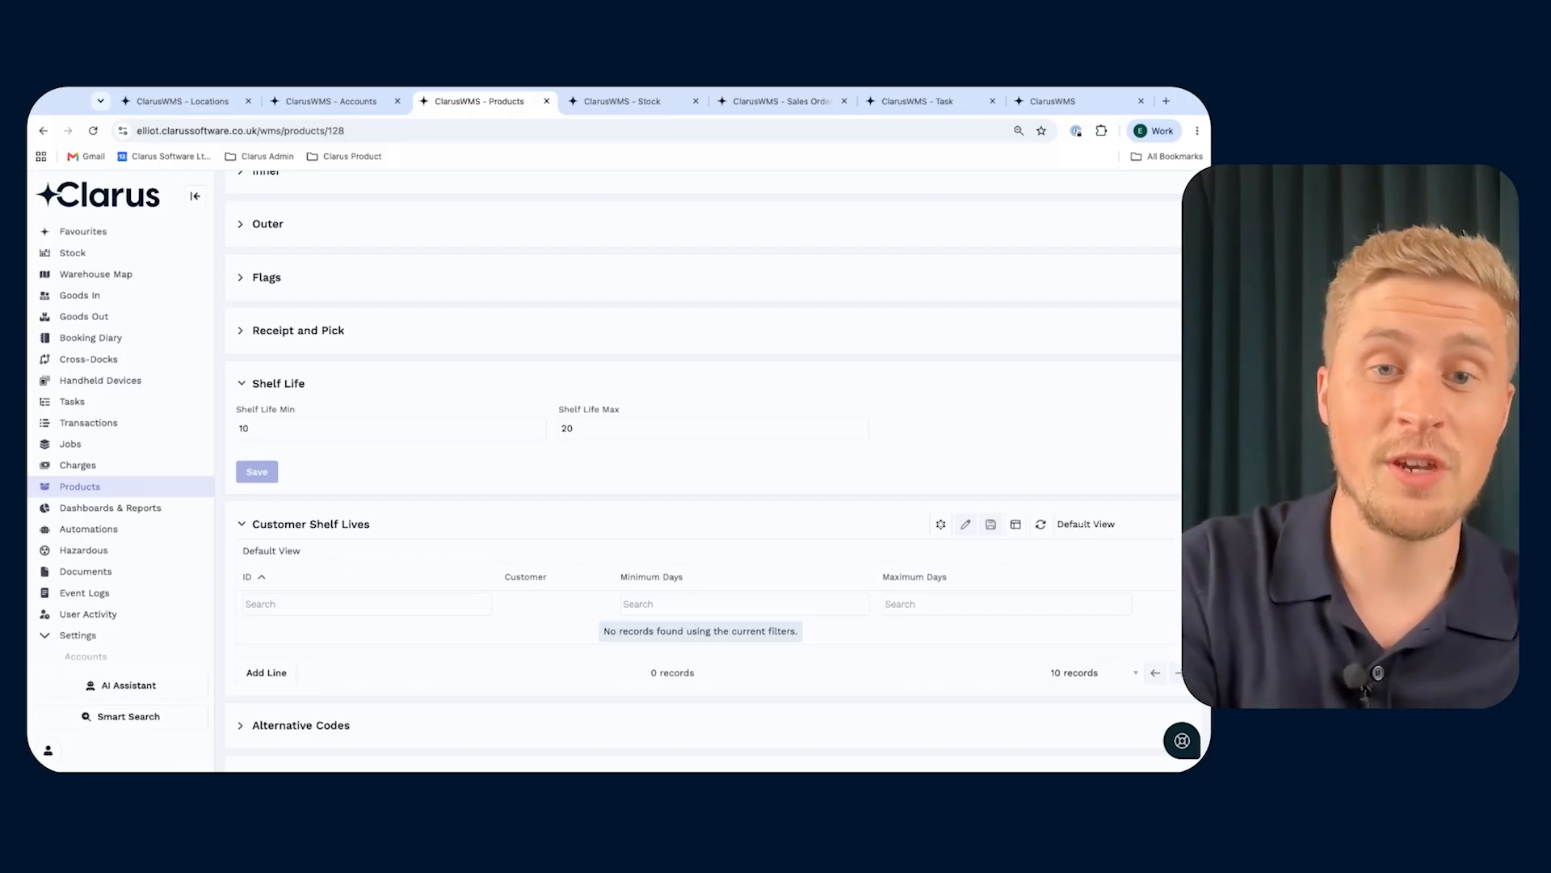
{"action": "left_click", "coordinate": [276, 674]}
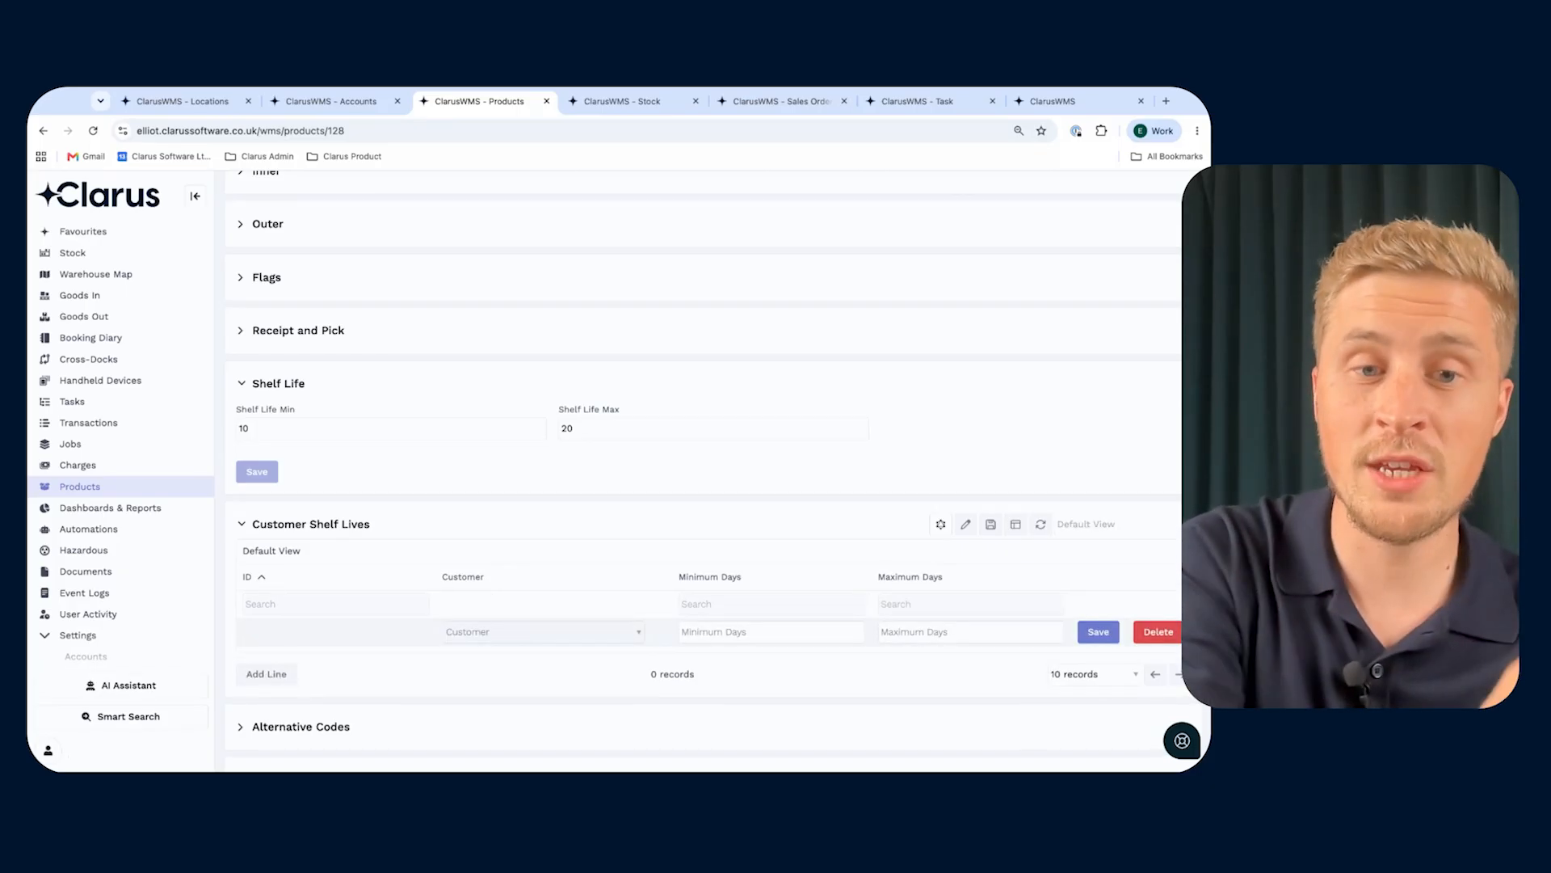
{"action": "left_click", "coordinate": [541, 632]}
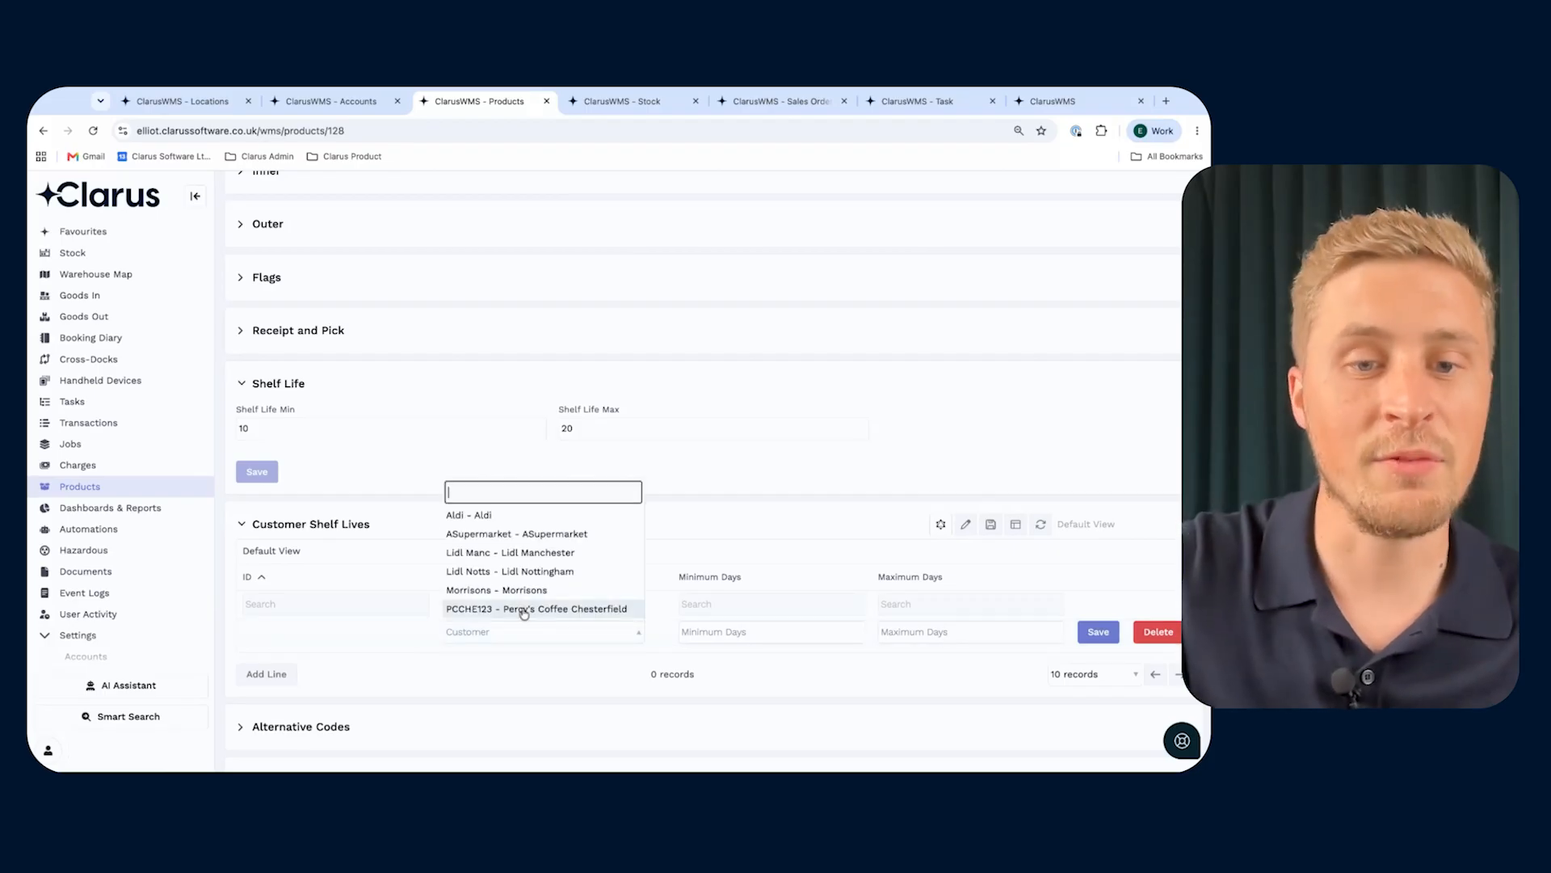
{"action": "left_click", "coordinate": [548, 514]}
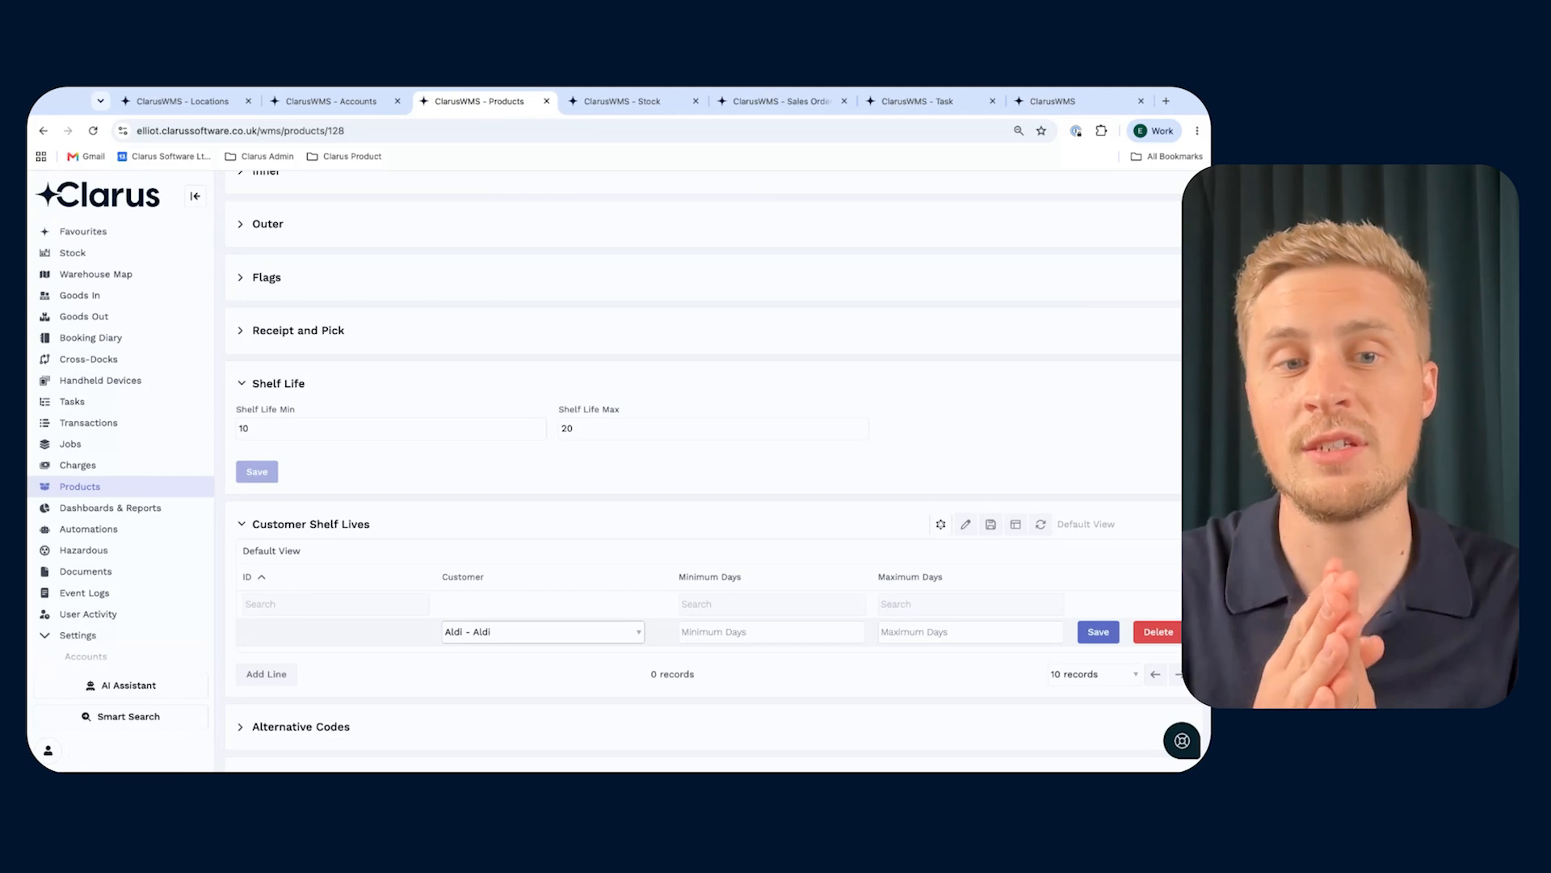
{"action": "scroll", "coordinate": [356, 537], "scroll_direction": "up", "scroll_amount": 2}
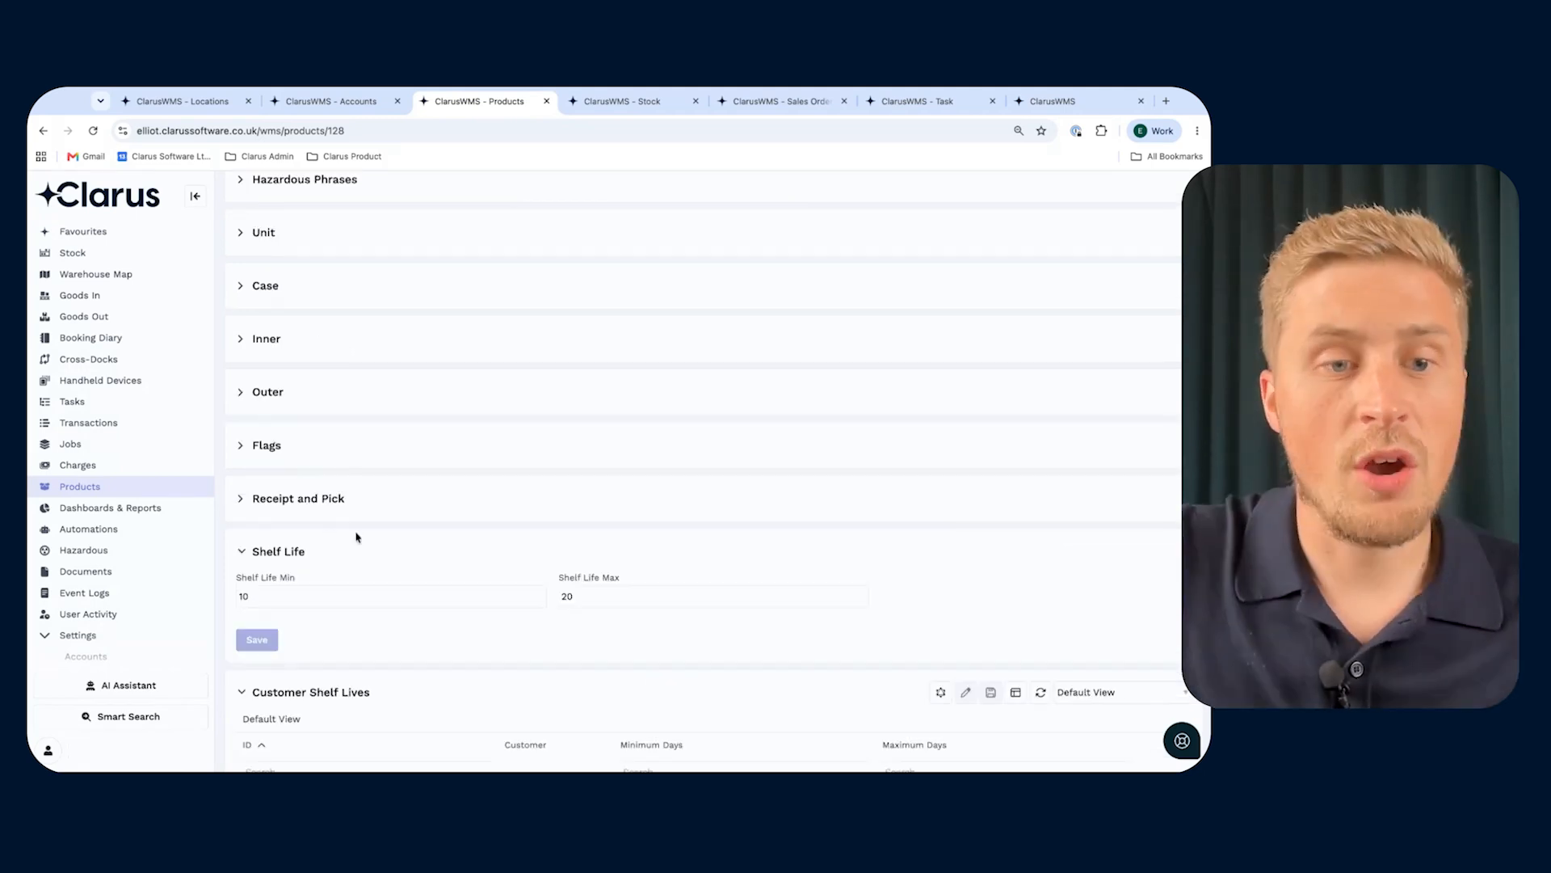
- Add the Sell By Date column to the stock list for TestConPickfaceProduct1 and place it directly before FIFO Date
{"action": "left_click", "coordinate": [618, 106]}
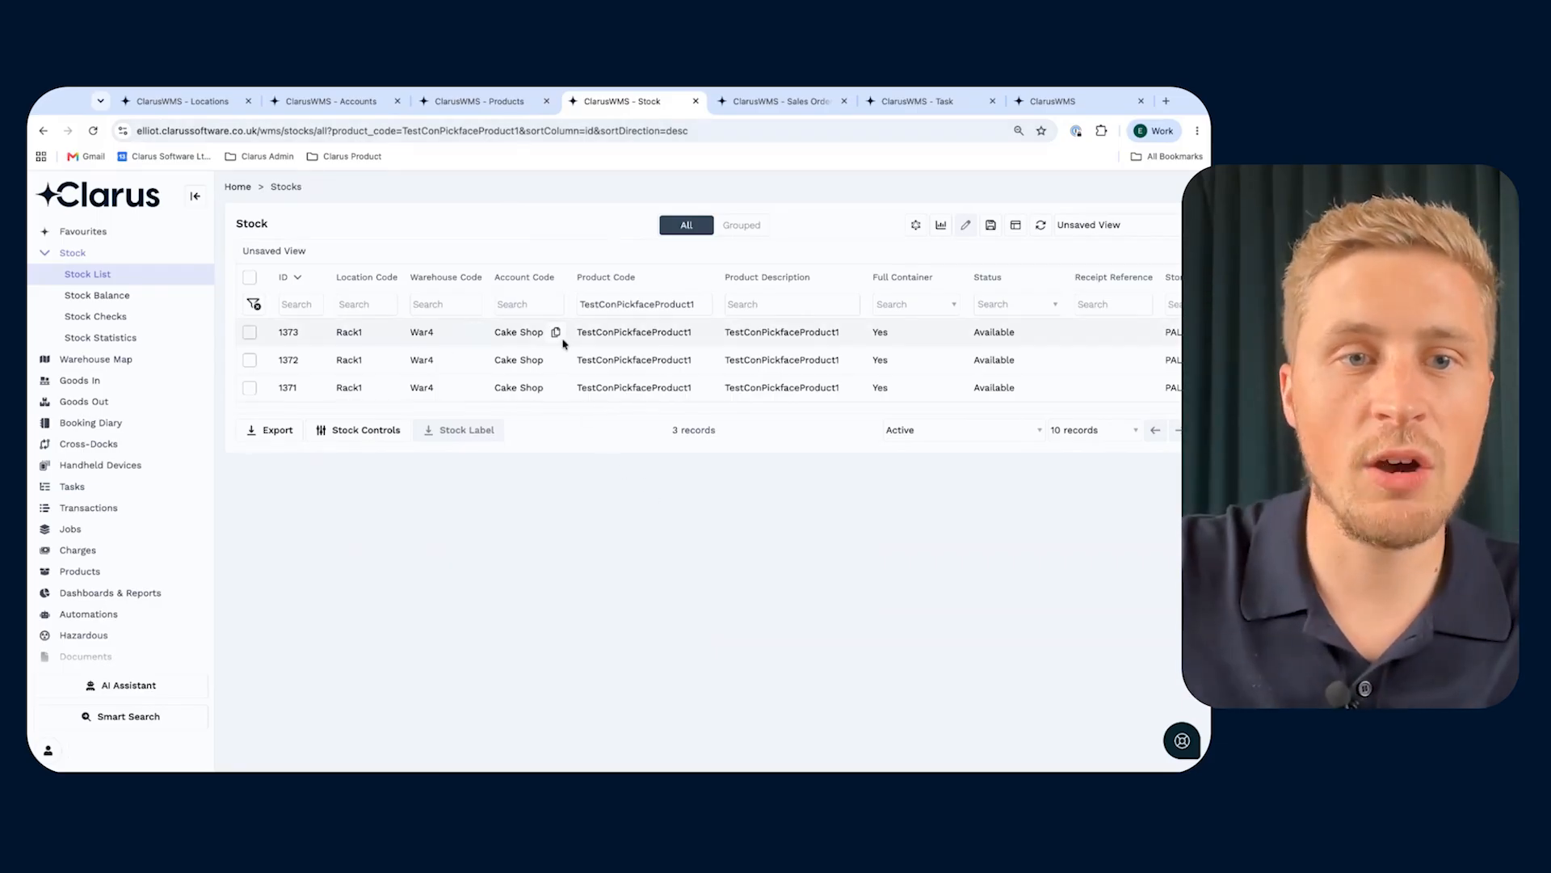
{"action": "scroll", "coordinate": [684, 345], "scroll_direction": "right", "scroll_amount": 1}
{"action": "scroll", "coordinate": [684, 345], "scroll_direction": "right", "scroll_amount": 1}
{"action": "scroll", "coordinate": [683, 345], "scroll_direction": "left", "scroll_amount": 1}
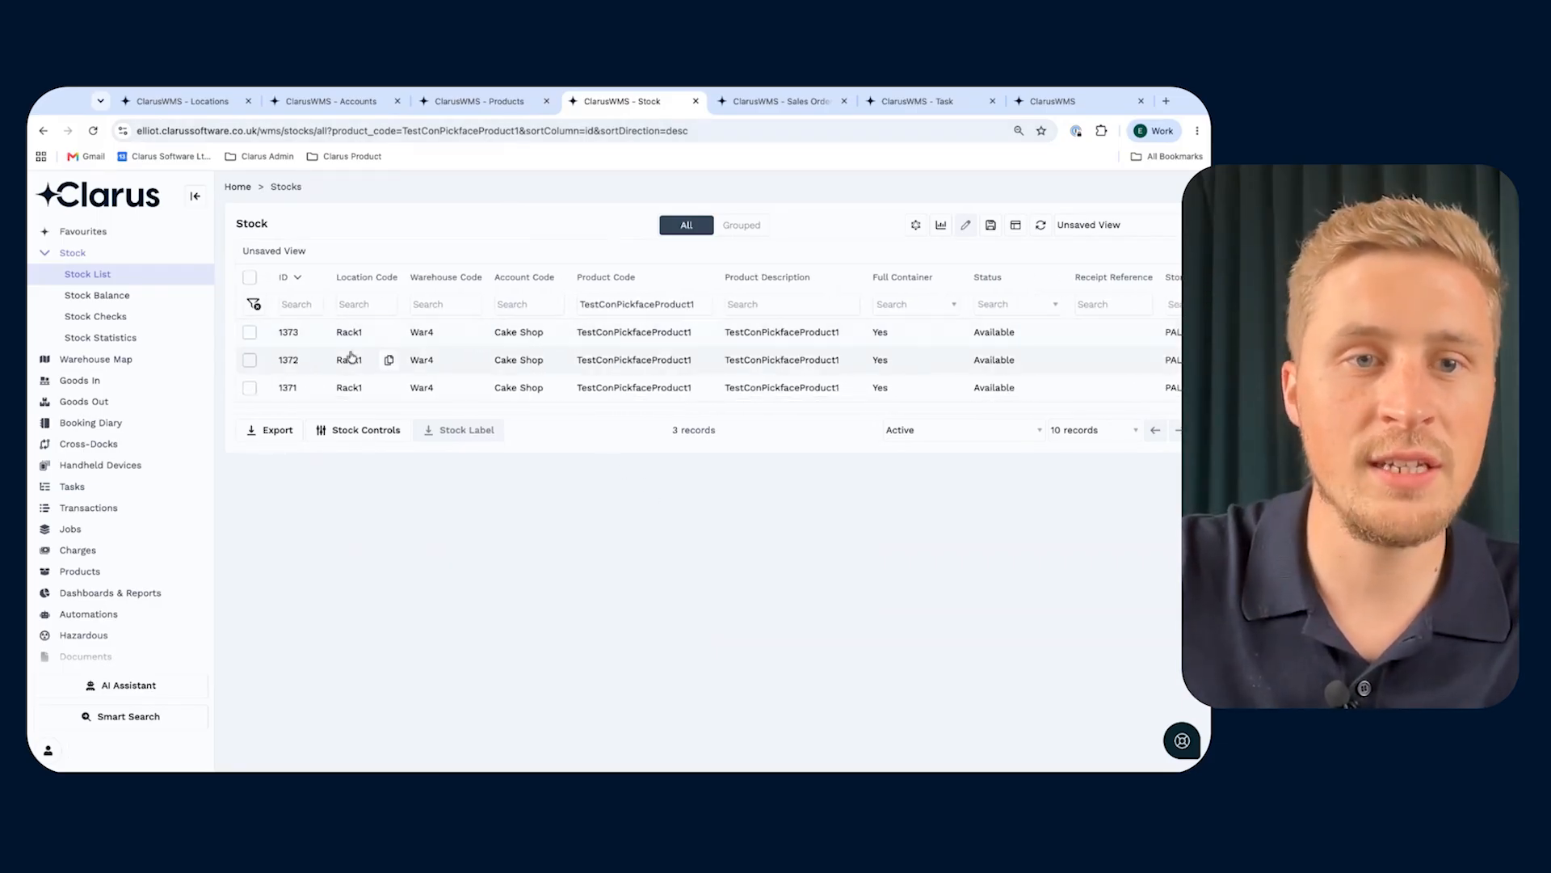
{"action": "scroll", "coordinate": [727, 364], "scroll_direction": "right", "scroll_amount": 5}
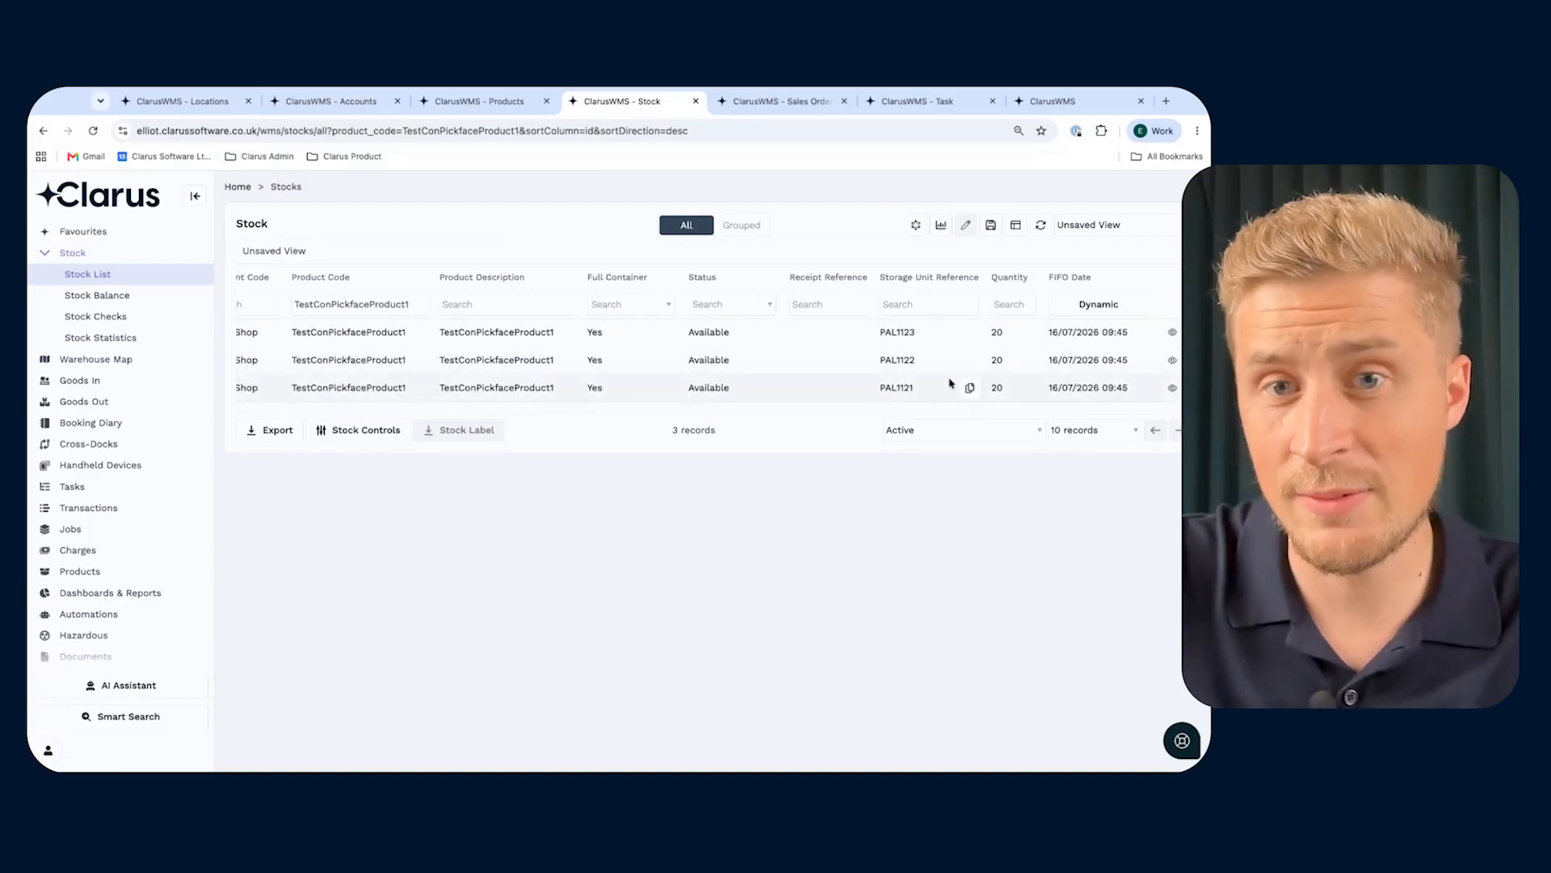
{"action": "left_click", "coordinate": [1016, 226]}
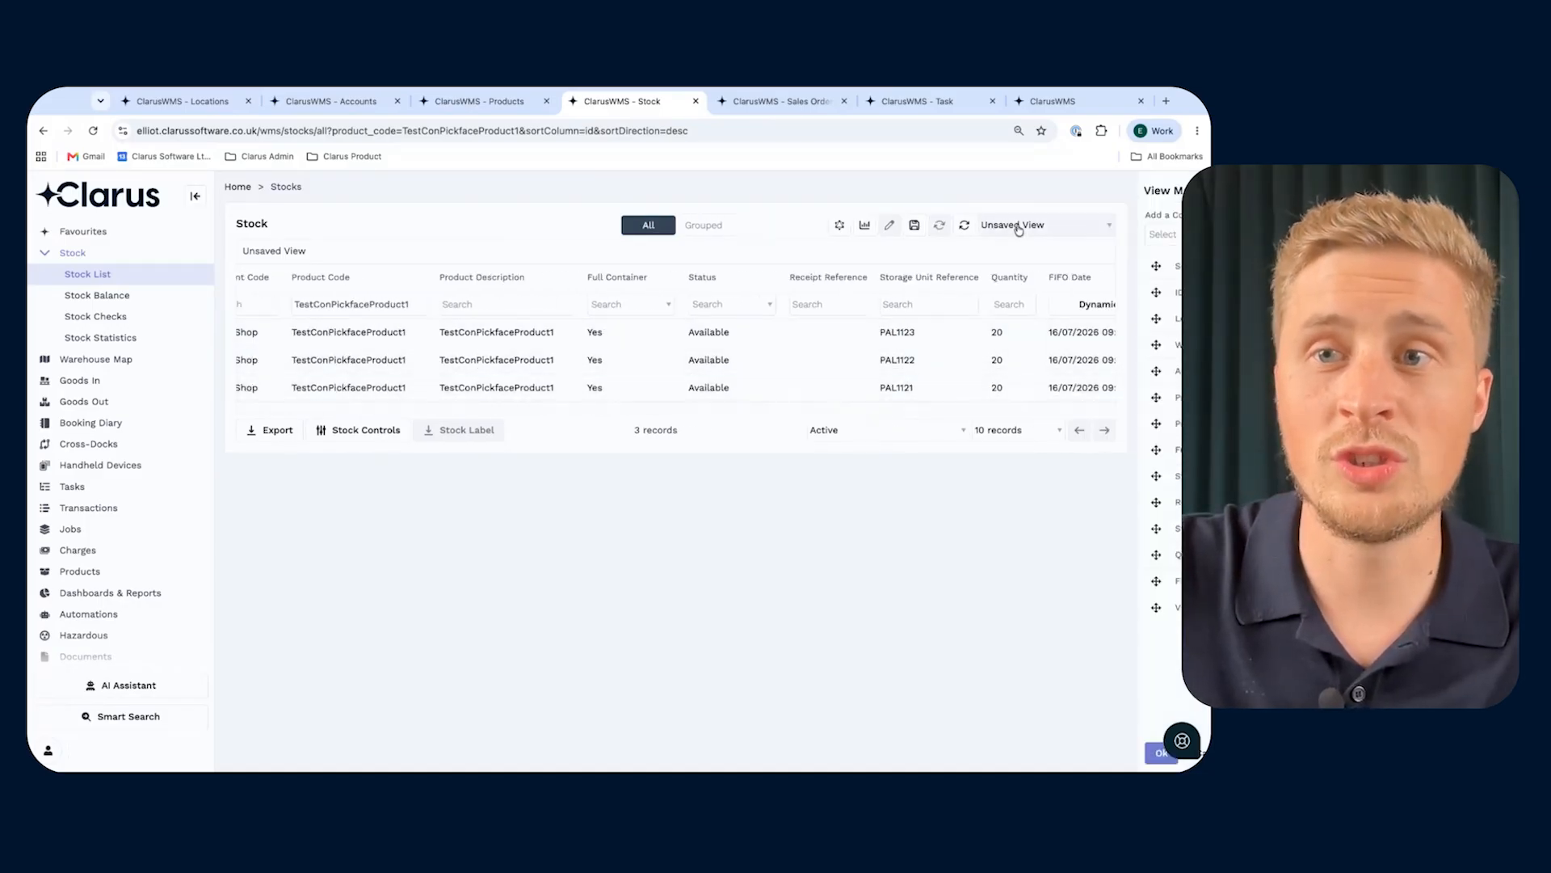
{"action": "left_click", "coordinate": [1036, 234]}
{"action": "type", "text": "sell"}
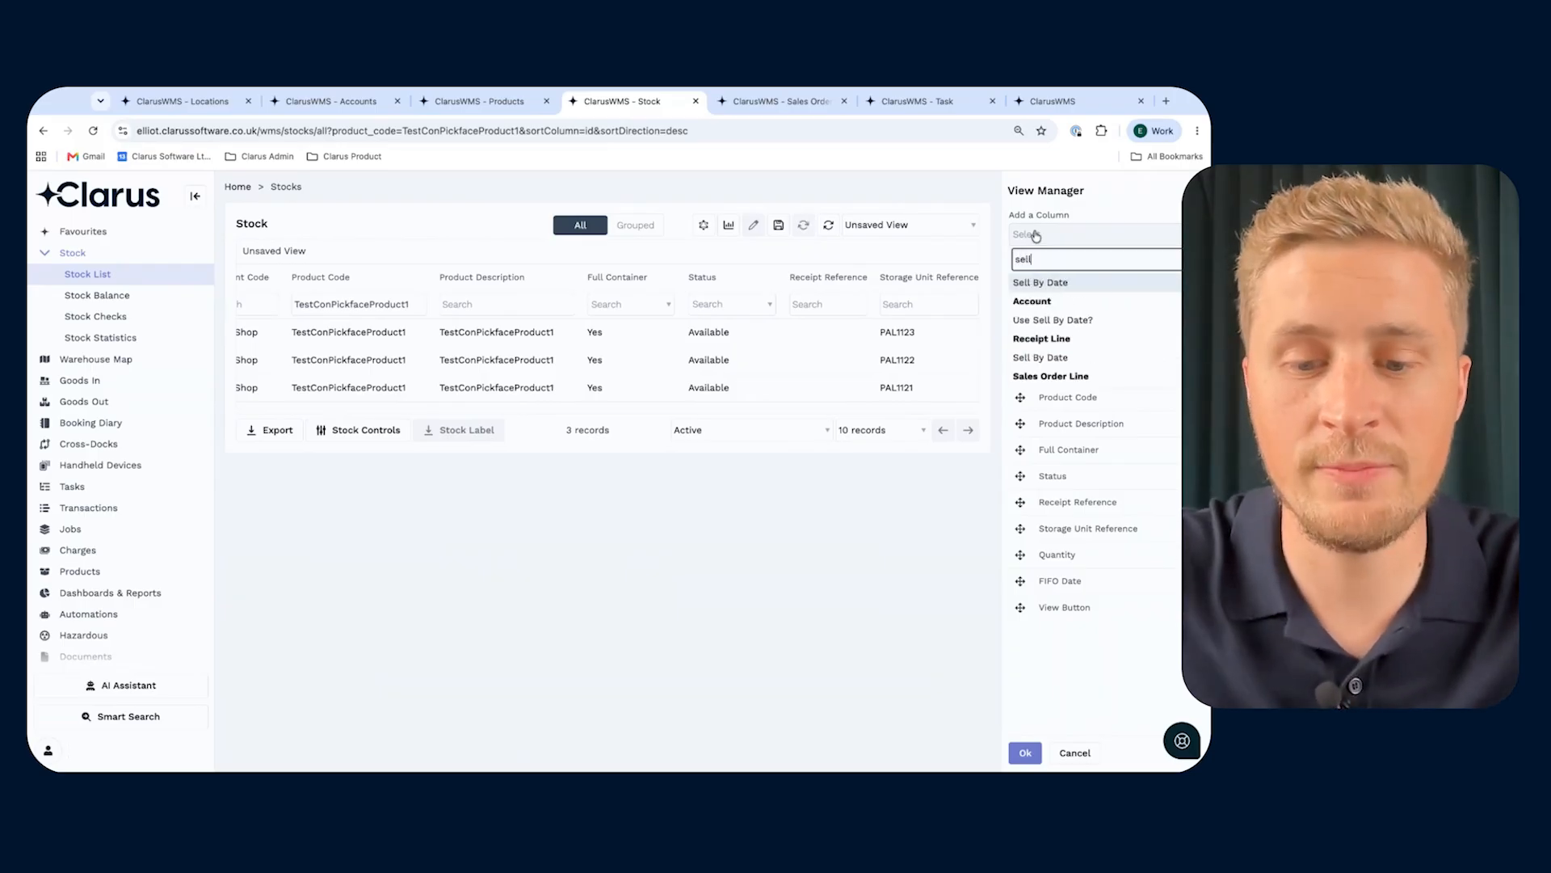
{"action": "left_click", "coordinate": [1057, 283]}
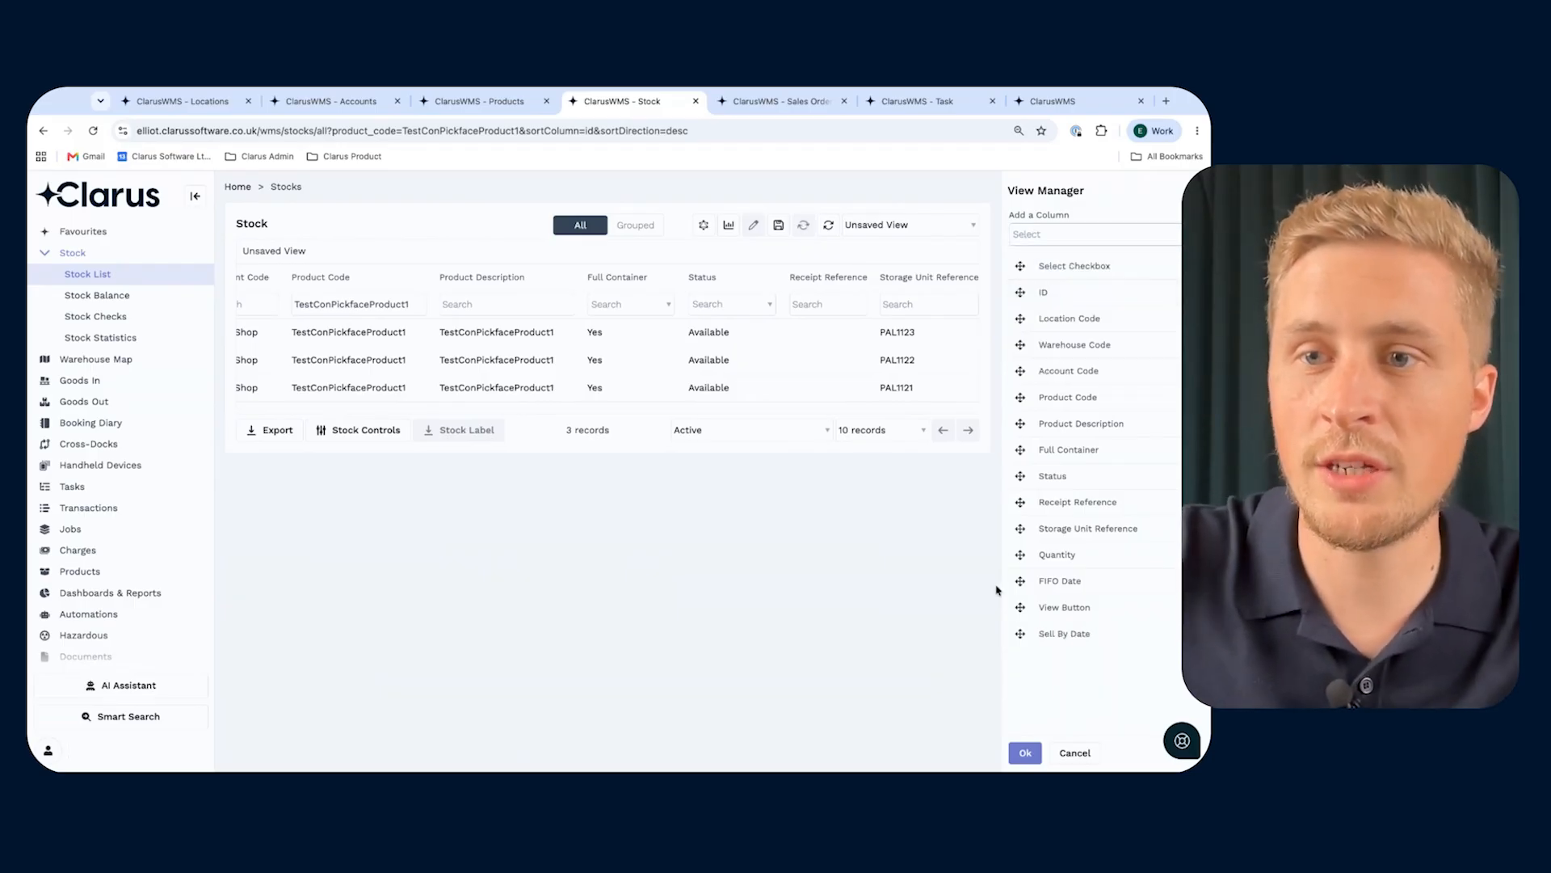
{"action": "left_click_drag", "start_coordinate": [1020, 633], "coordinate": [1021, 580]}
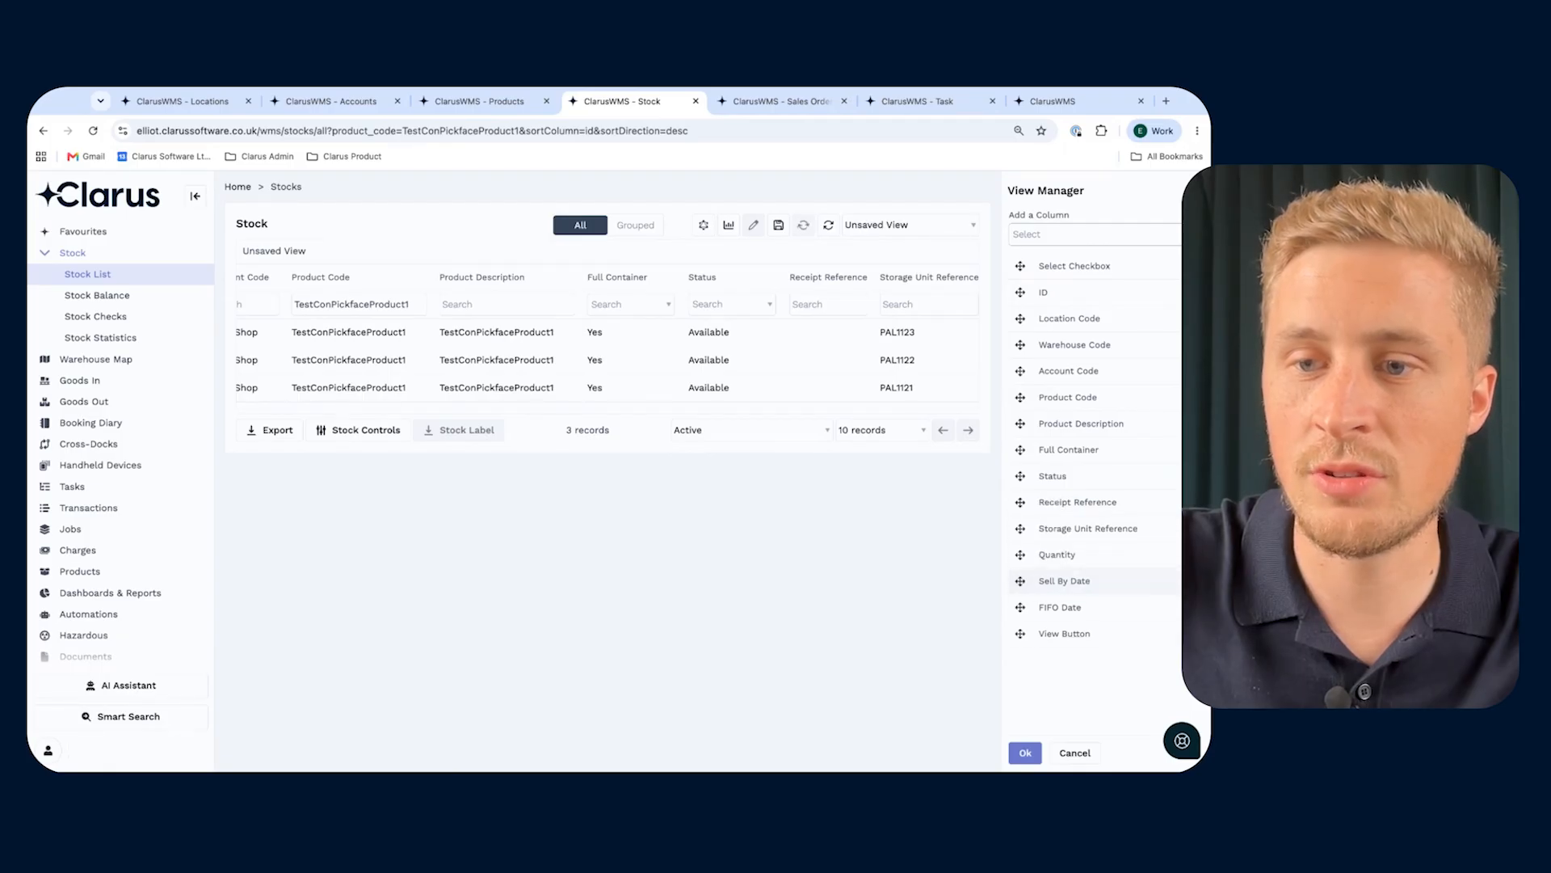
{"action": "left_click", "coordinate": [1026, 753]}
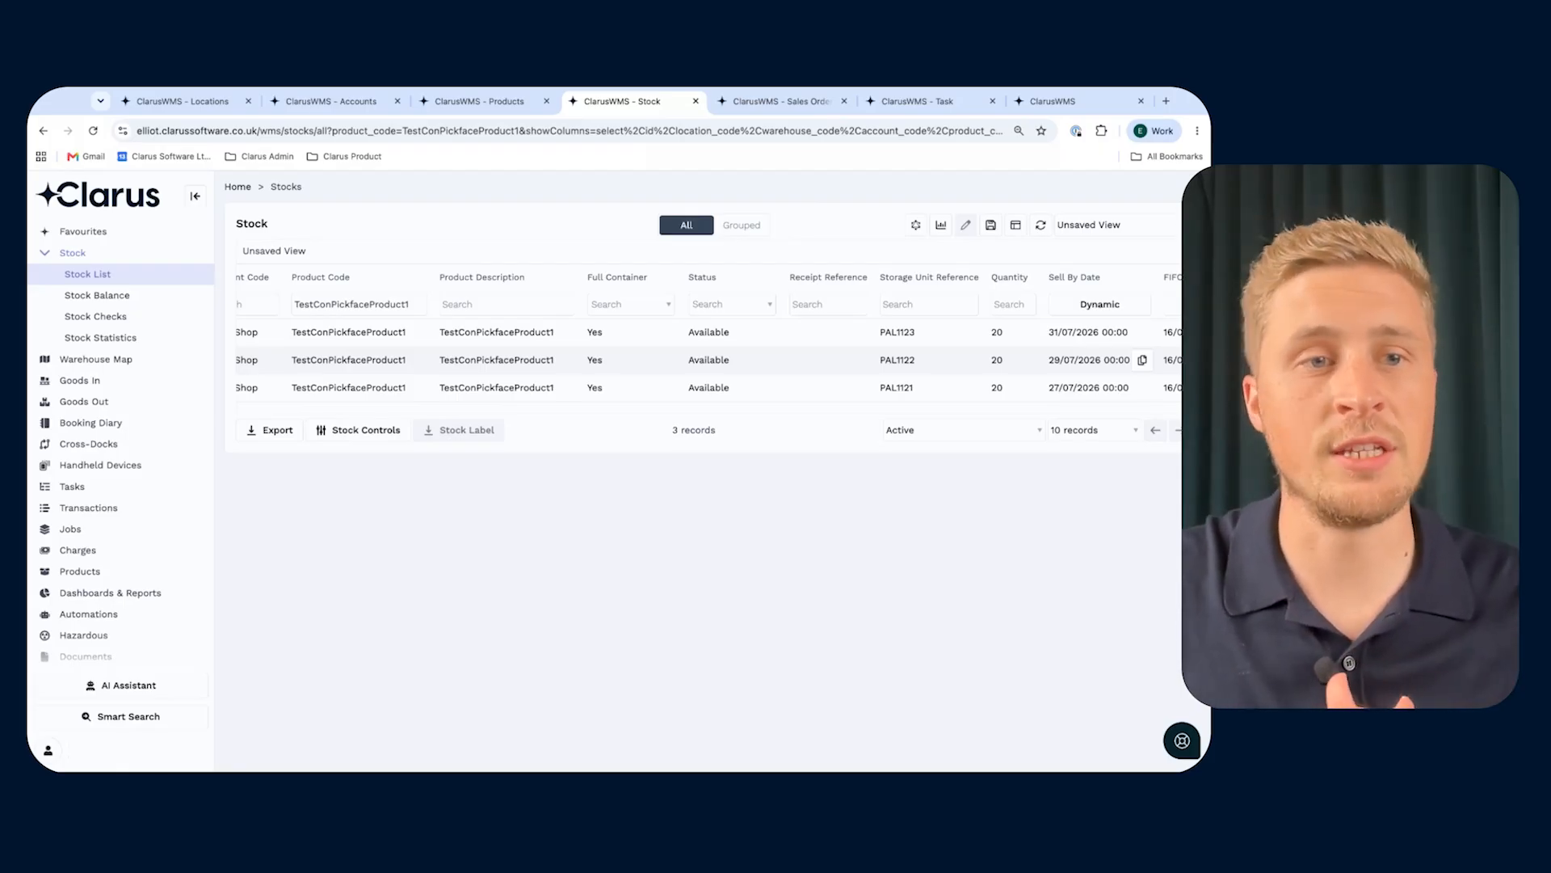
- Save and process picks for sales order ContinuousPickfaces1, and open its pick list at the pick lines
{"action": "left_click", "coordinate": [755, 104]}
{"action": "scroll", "coordinate": [258, 446], "scroll_direction": "up", "scroll_amount": 10}
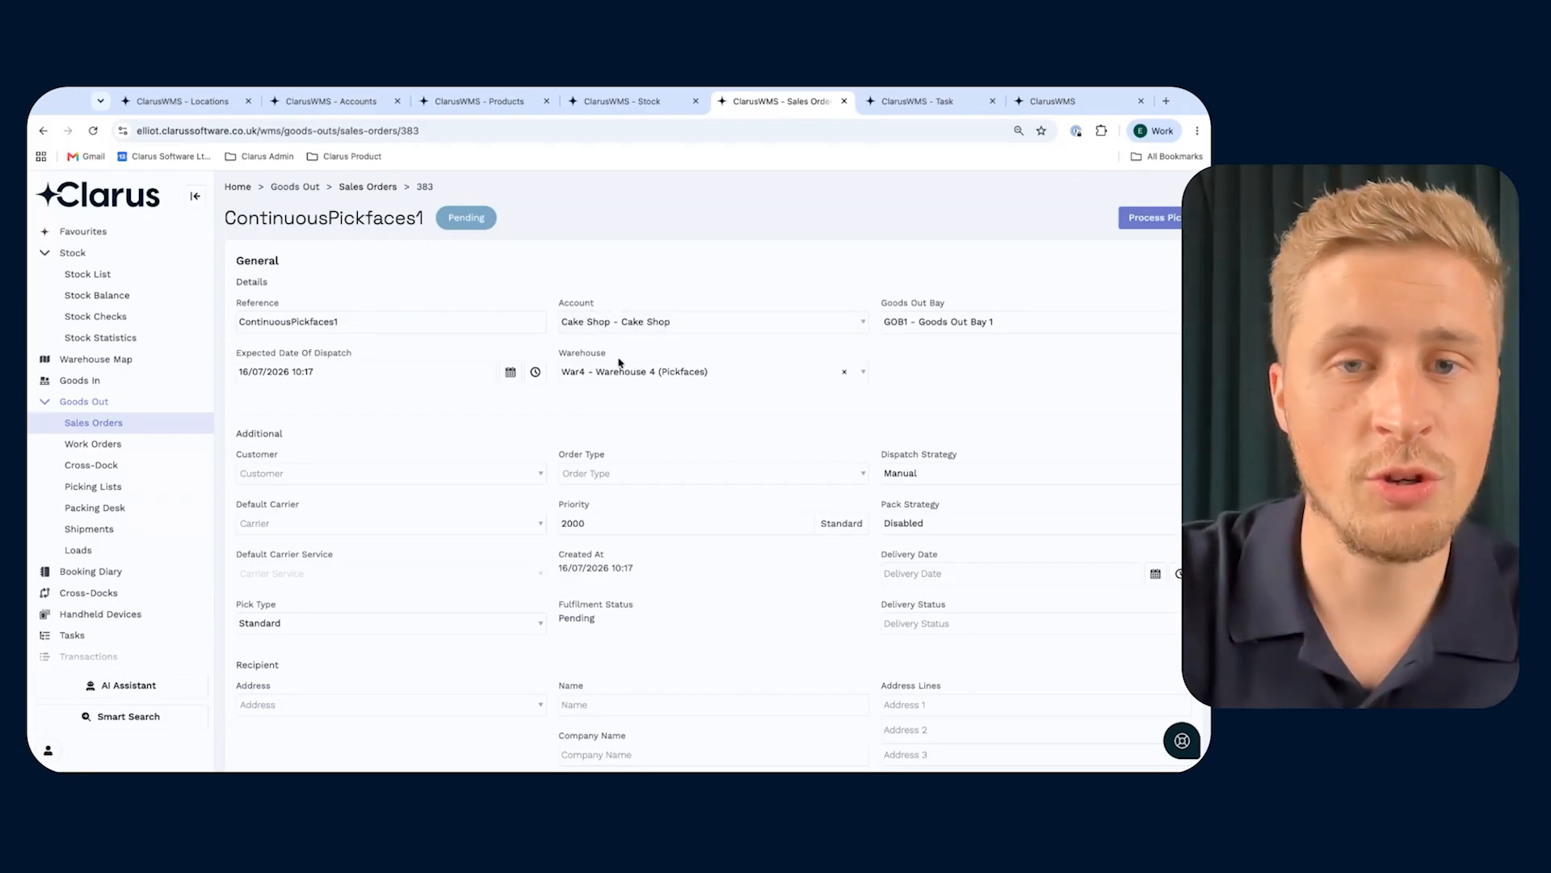
{"action": "scroll", "coordinate": [622, 421], "scroll_direction": "down", "scroll_amount": 10}
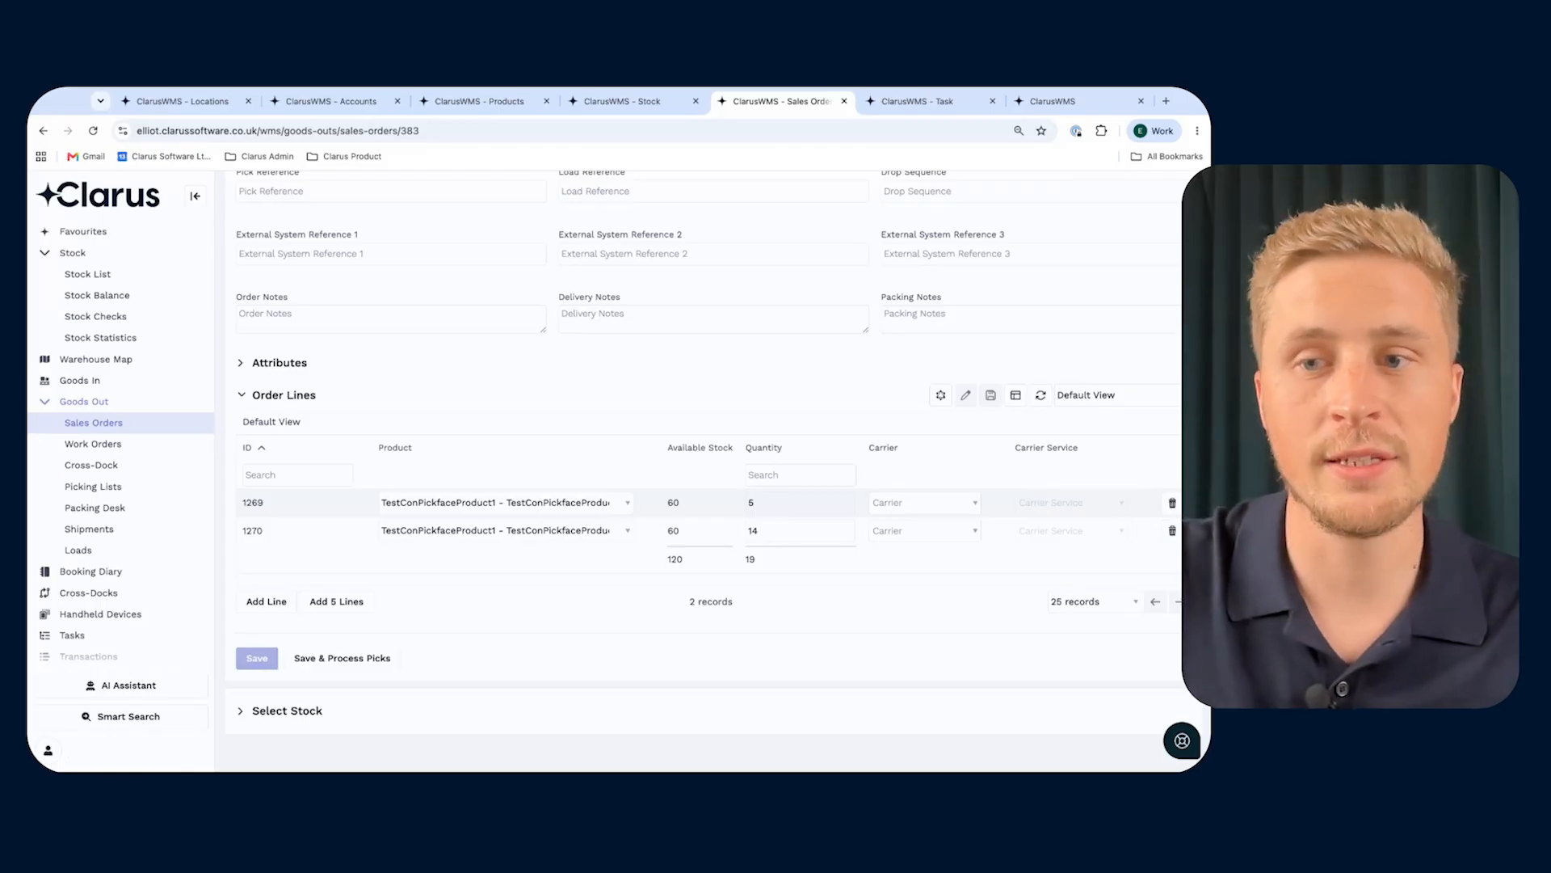
{"action": "left_click", "coordinate": [327, 659]}
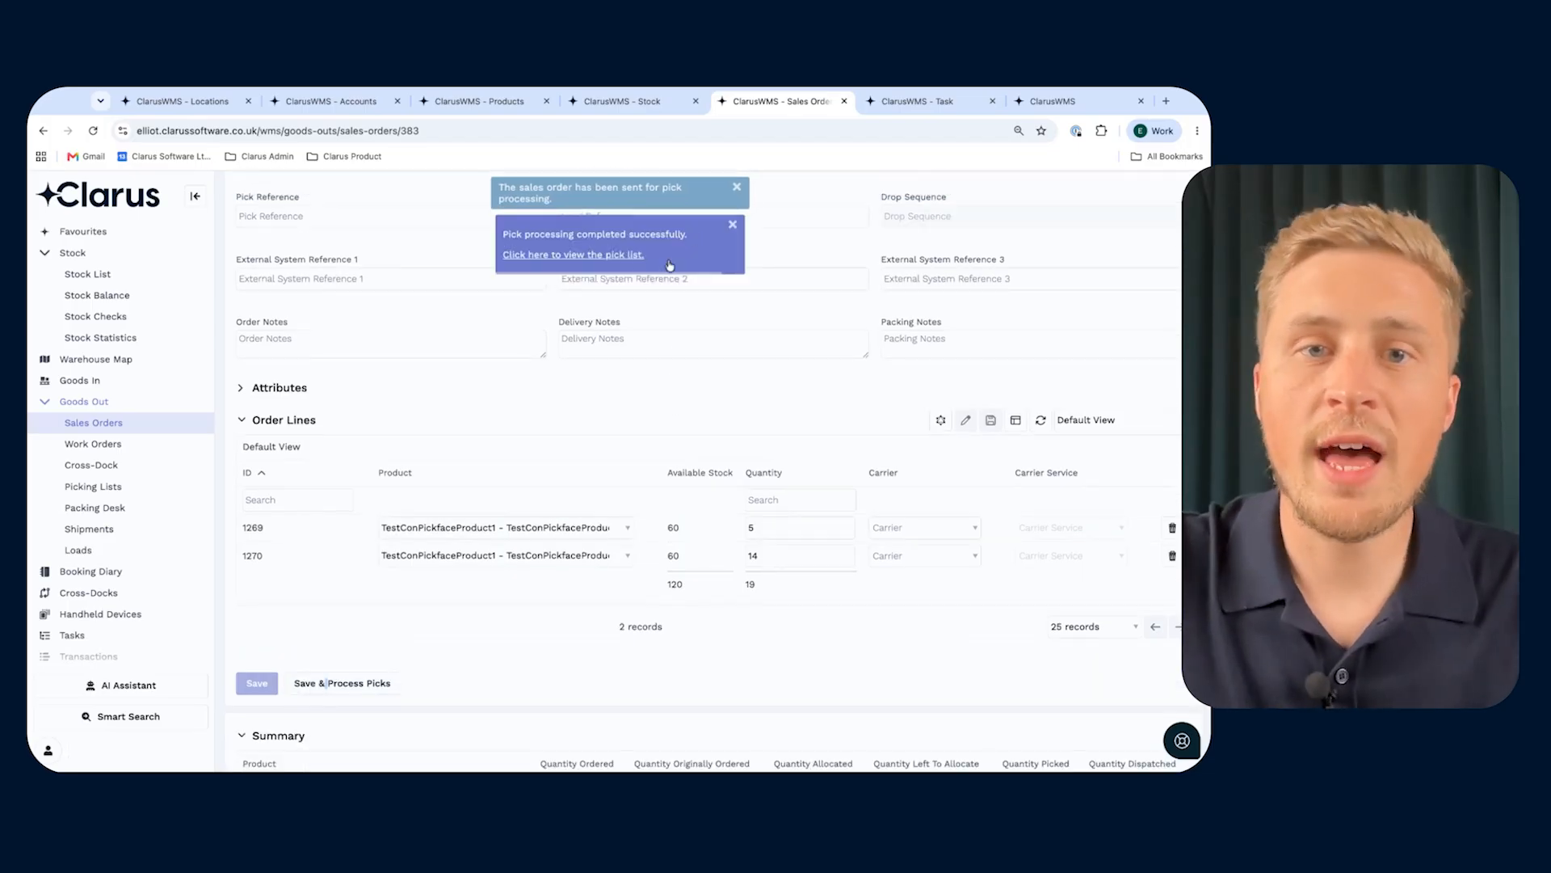
{"action": "left_click", "coordinate": [620, 217]}
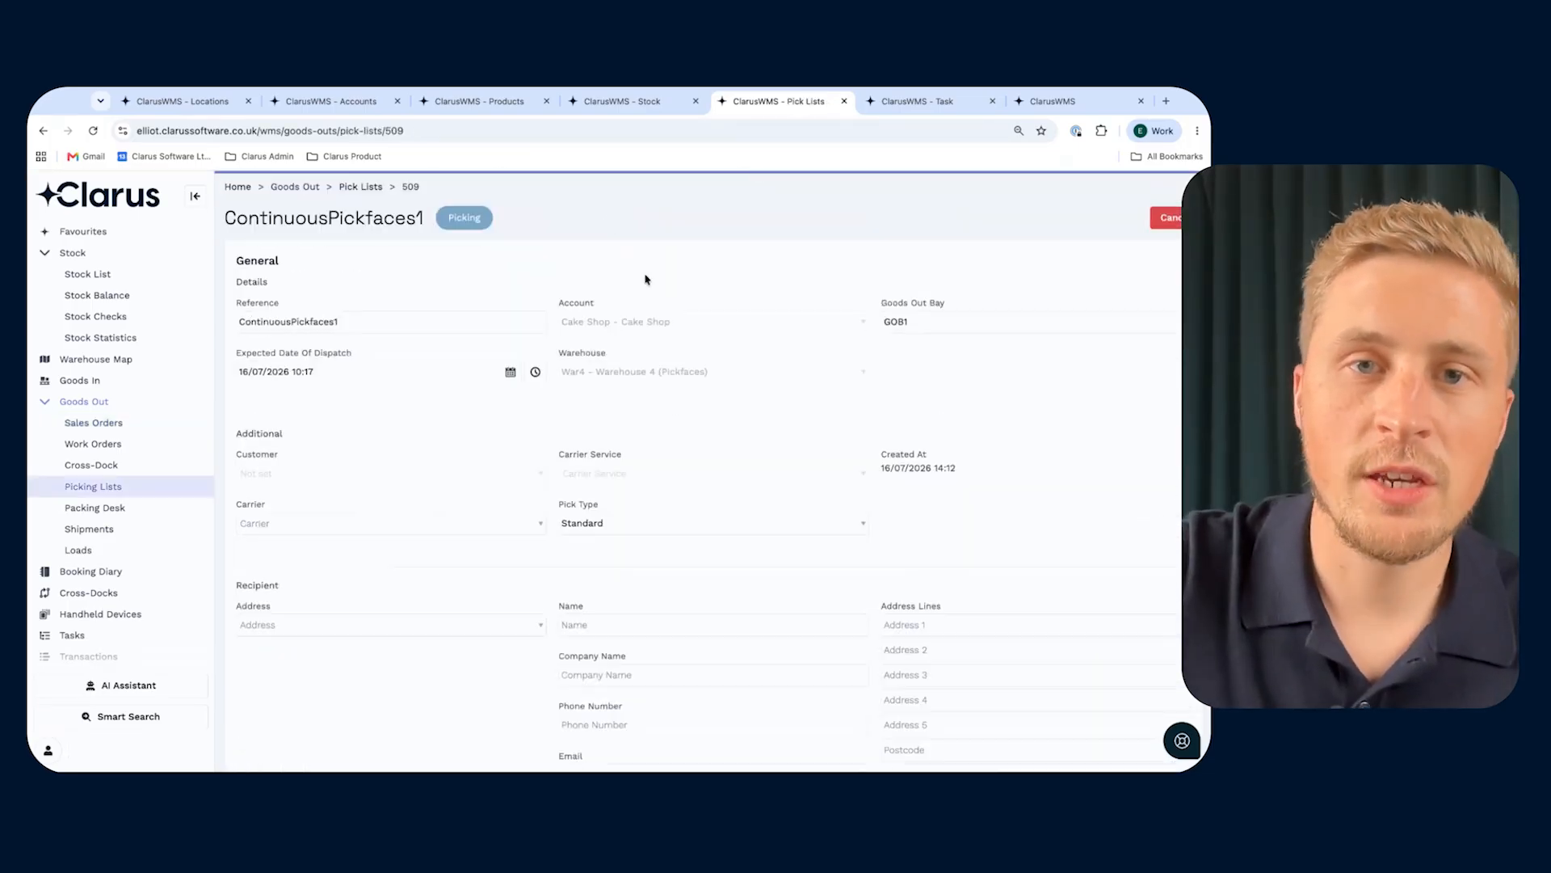
{"action": "scroll", "coordinate": [643, 437], "scroll_direction": "down", "scroll_amount": 3}
{"action": "scroll", "coordinate": [643, 436], "scroll_direction": "down", "scroll_amount": 10}
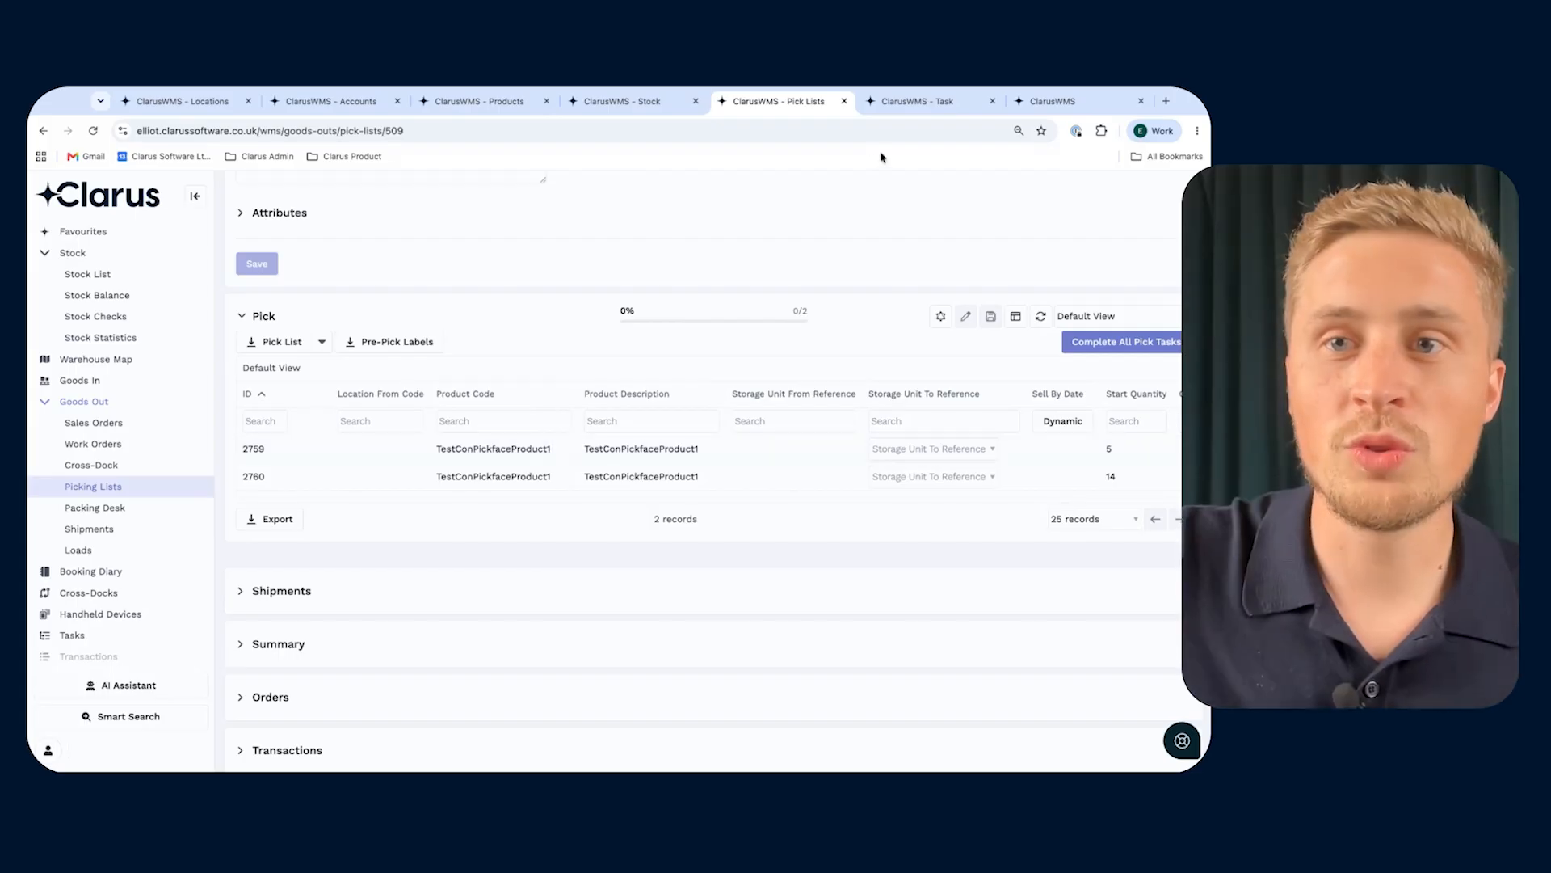
- Refresh the task list for TestConPickfaceProduct1 and examine the locations, statuses and quantities of its replenish and picking tasks
{"action": "left_click", "coordinate": [918, 112]}
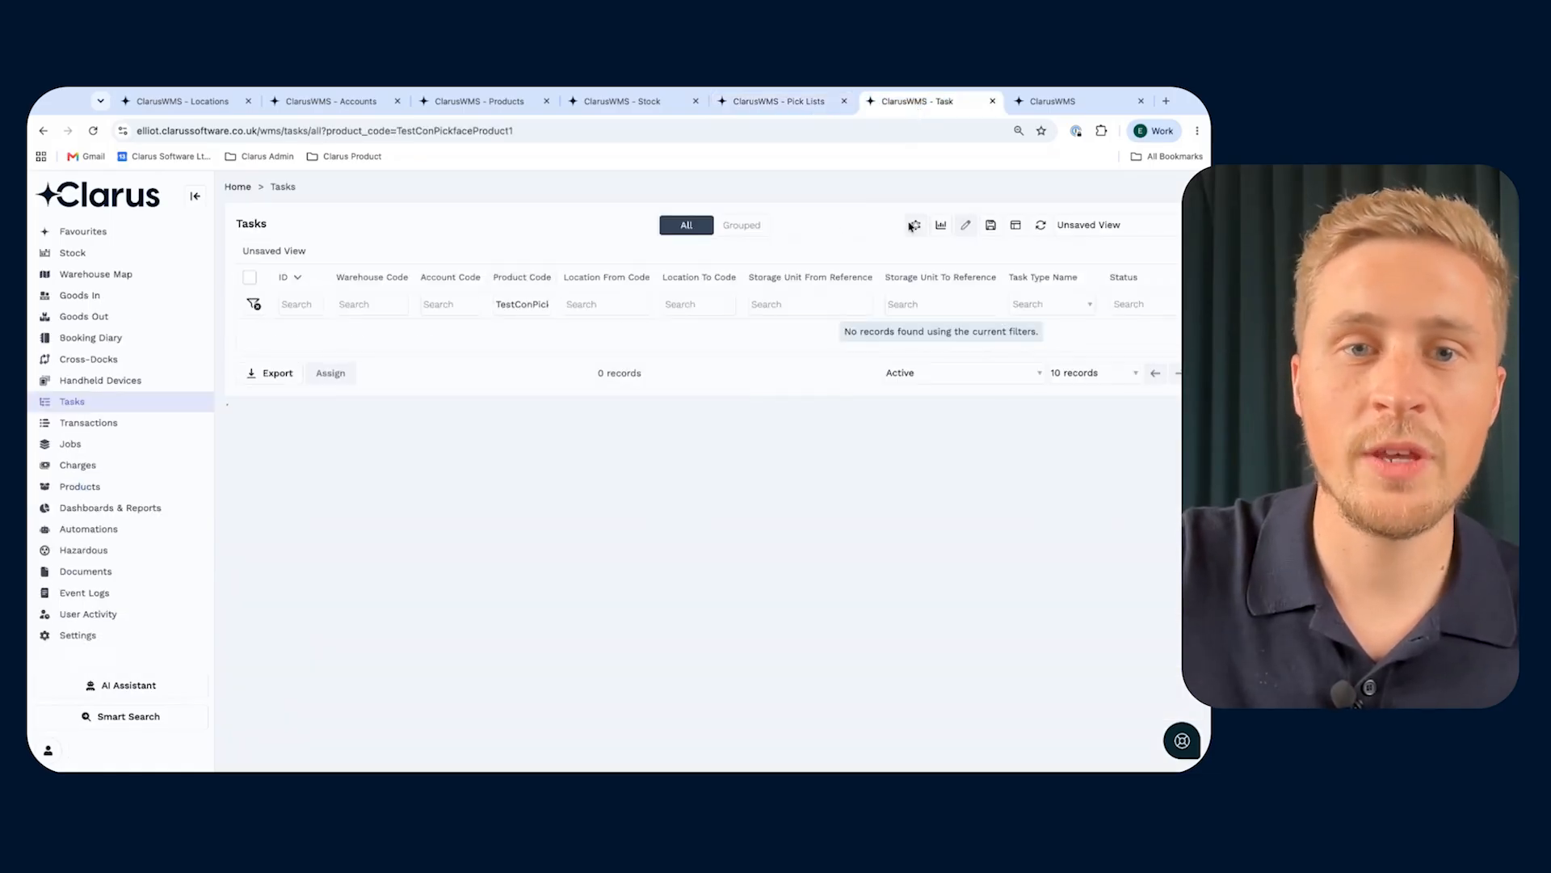
{"action": "left_click", "coordinate": [1042, 227]}
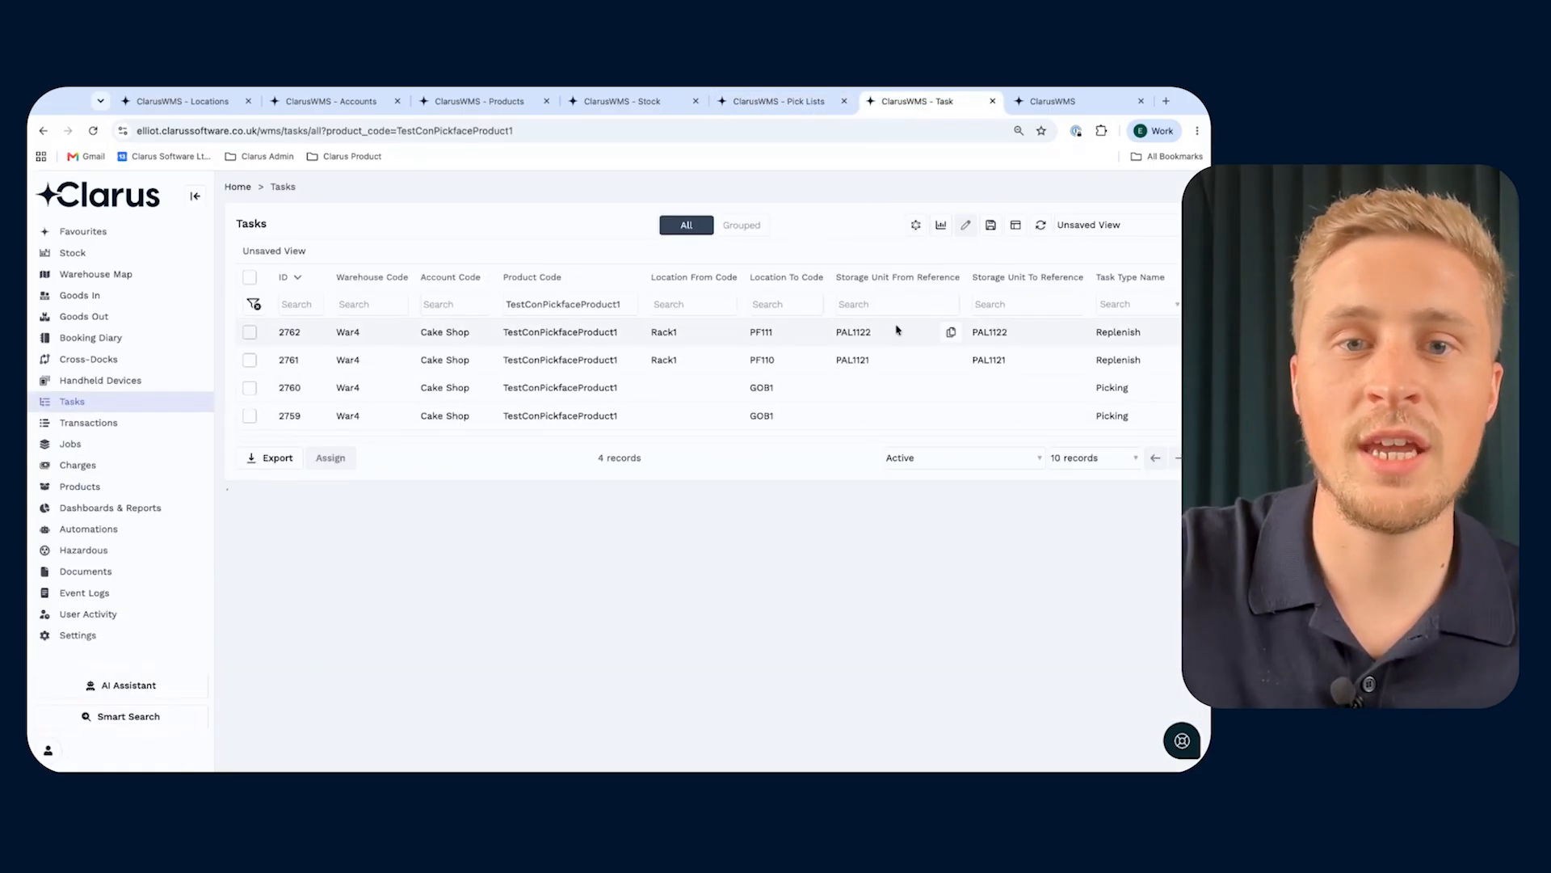
{"action": "scroll", "coordinate": [959, 407], "scroll_direction": "right", "scroll_amount": 3}
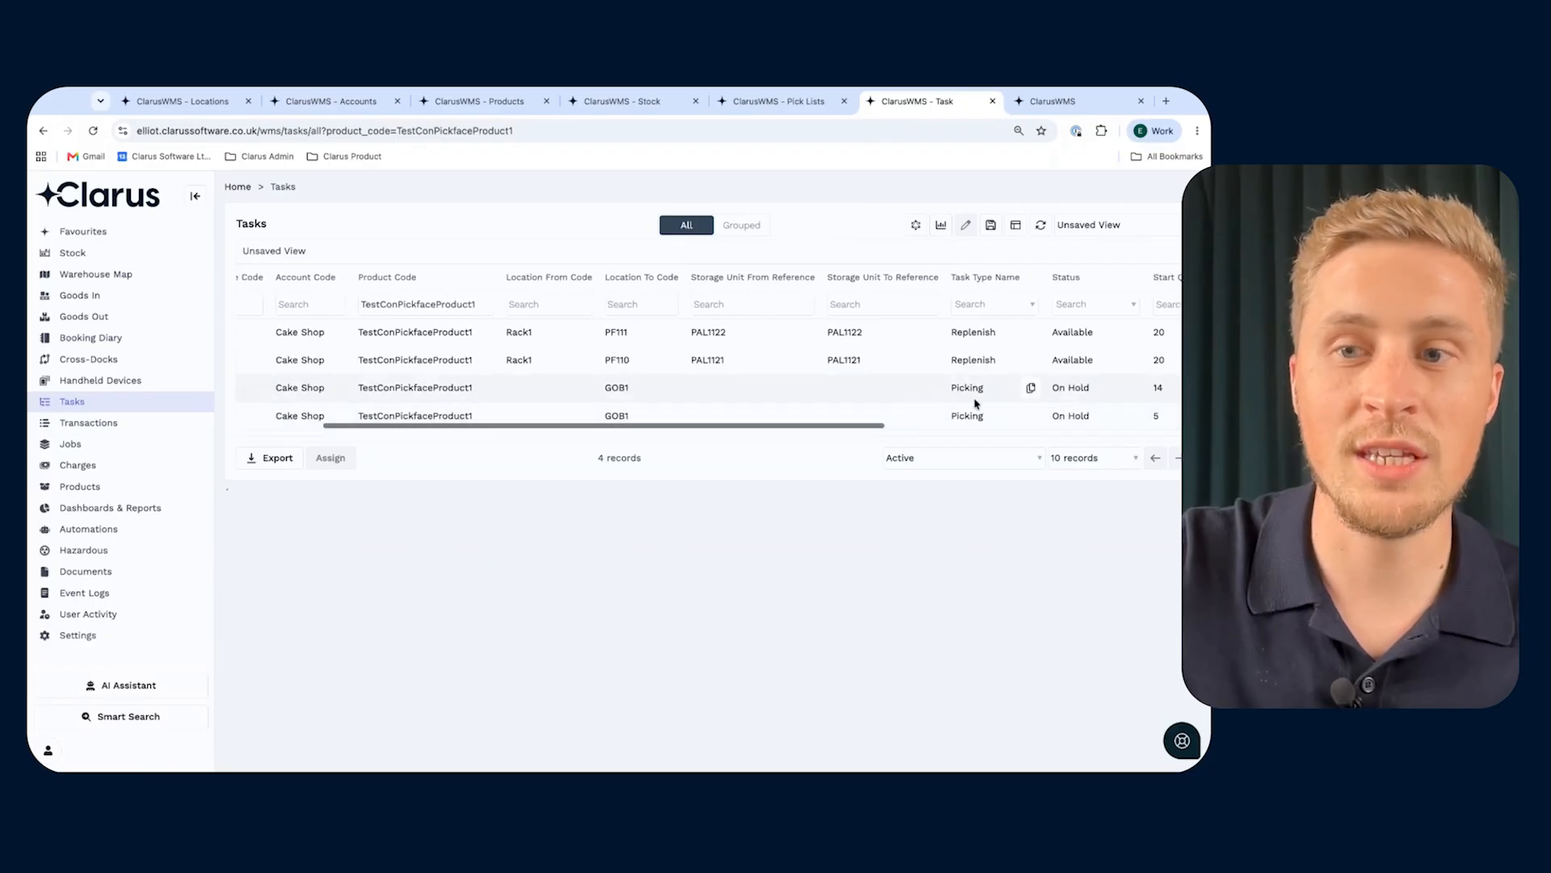
{"action": "scroll", "coordinate": [1026, 404], "scroll_direction": "right", "scroll_amount": 3}
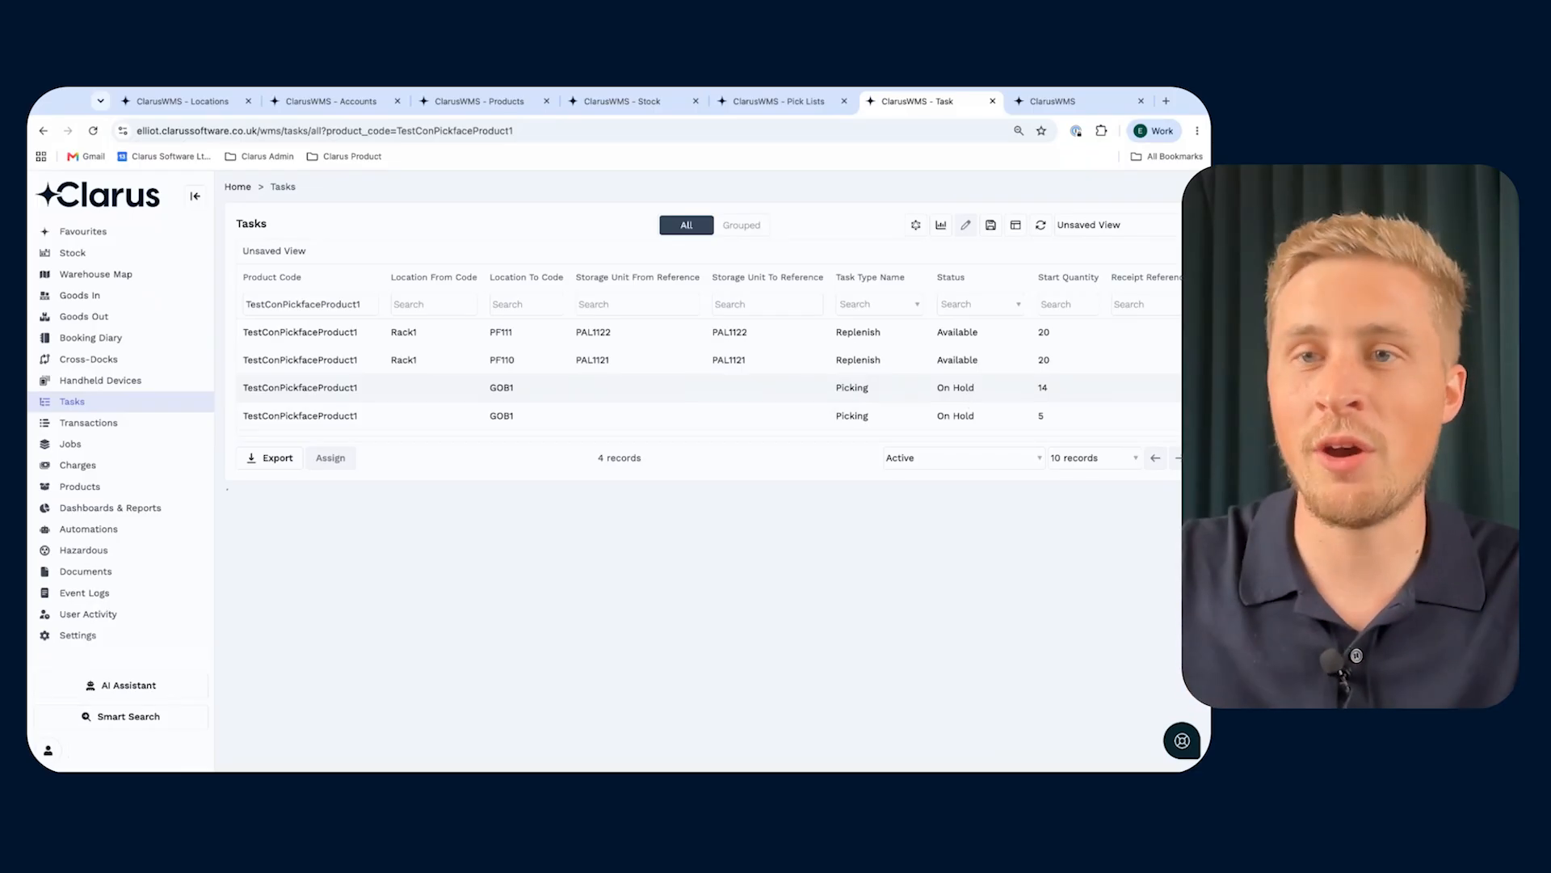
- On the handheld interface, find the next replenishment task by location using location code PF110
{"action": "left_click", "coordinate": [1066, 101]}
{"action": "left_click", "coordinate": [569, 383]}
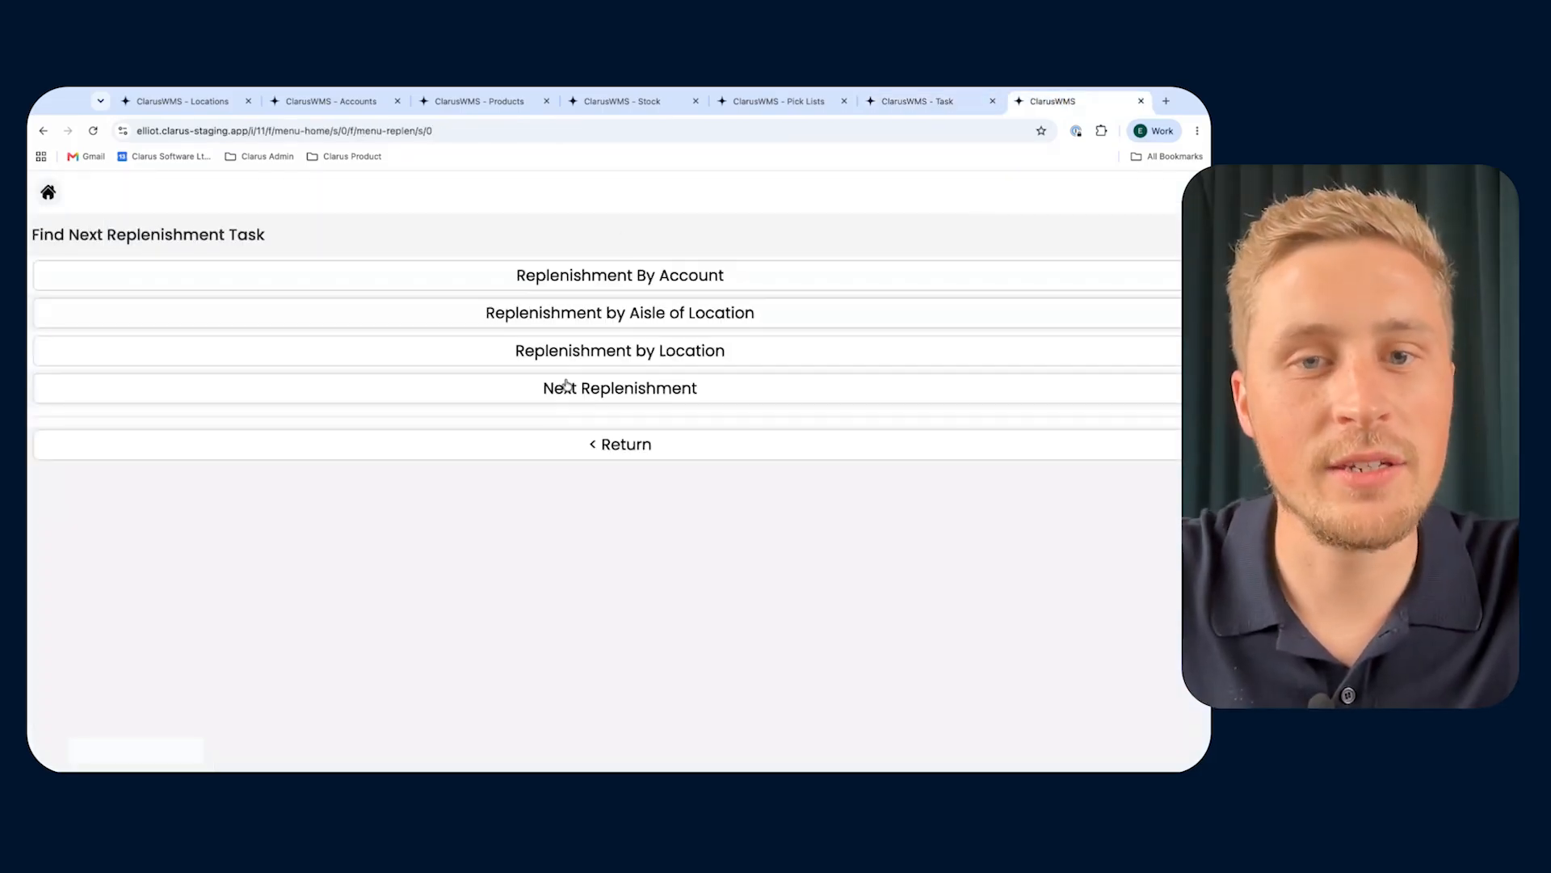
{"action": "left_click", "coordinate": [592, 445]}
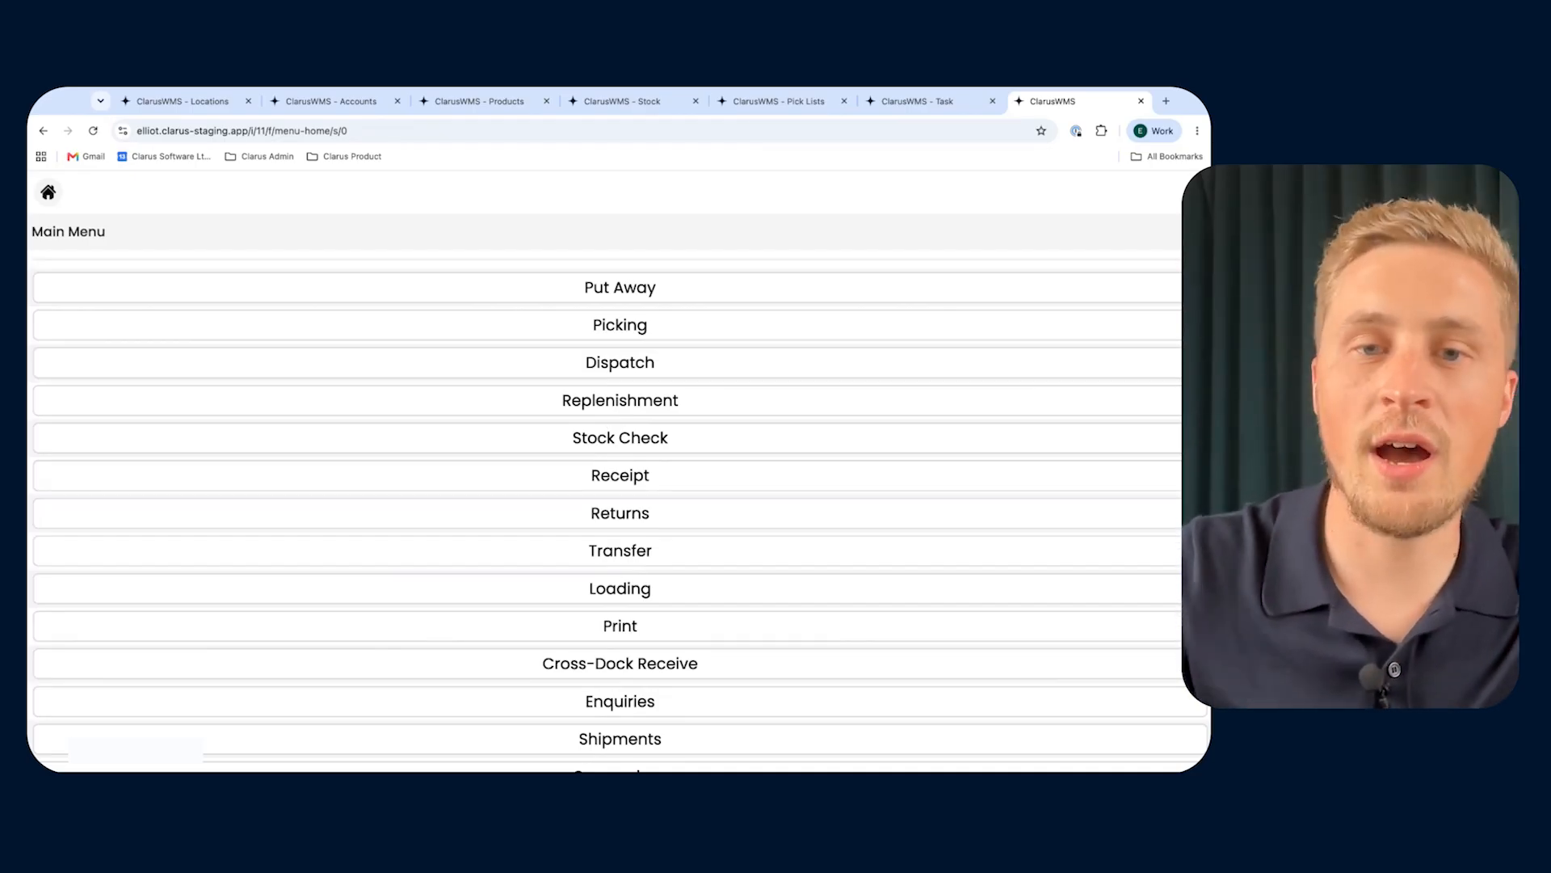
{"action": "left_click", "coordinate": [632, 402]}
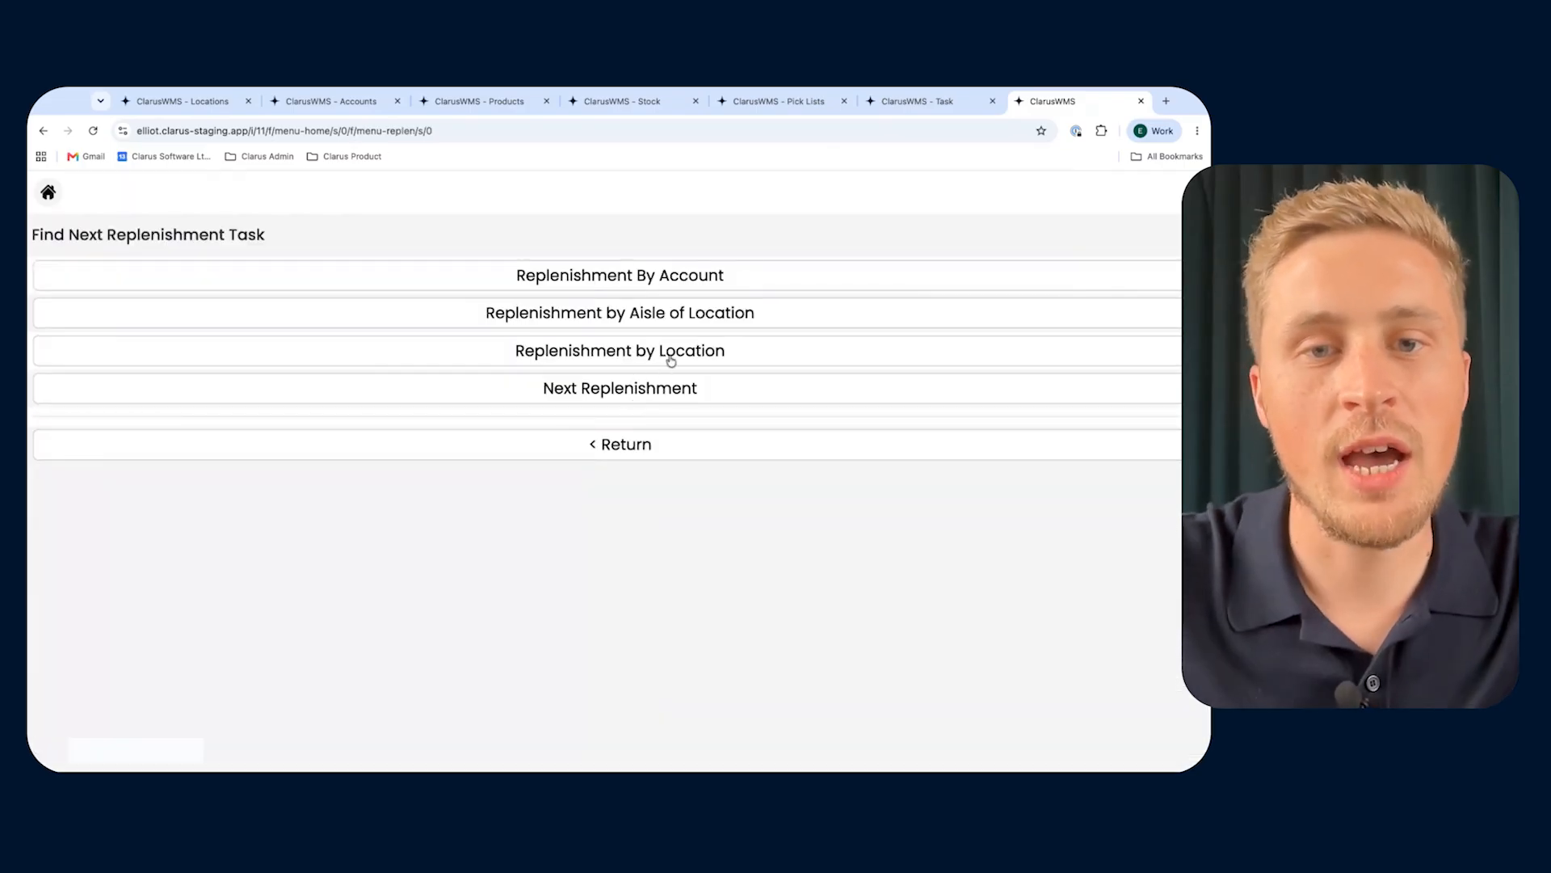
{"action": "left_click", "coordinate": [671, 361]}
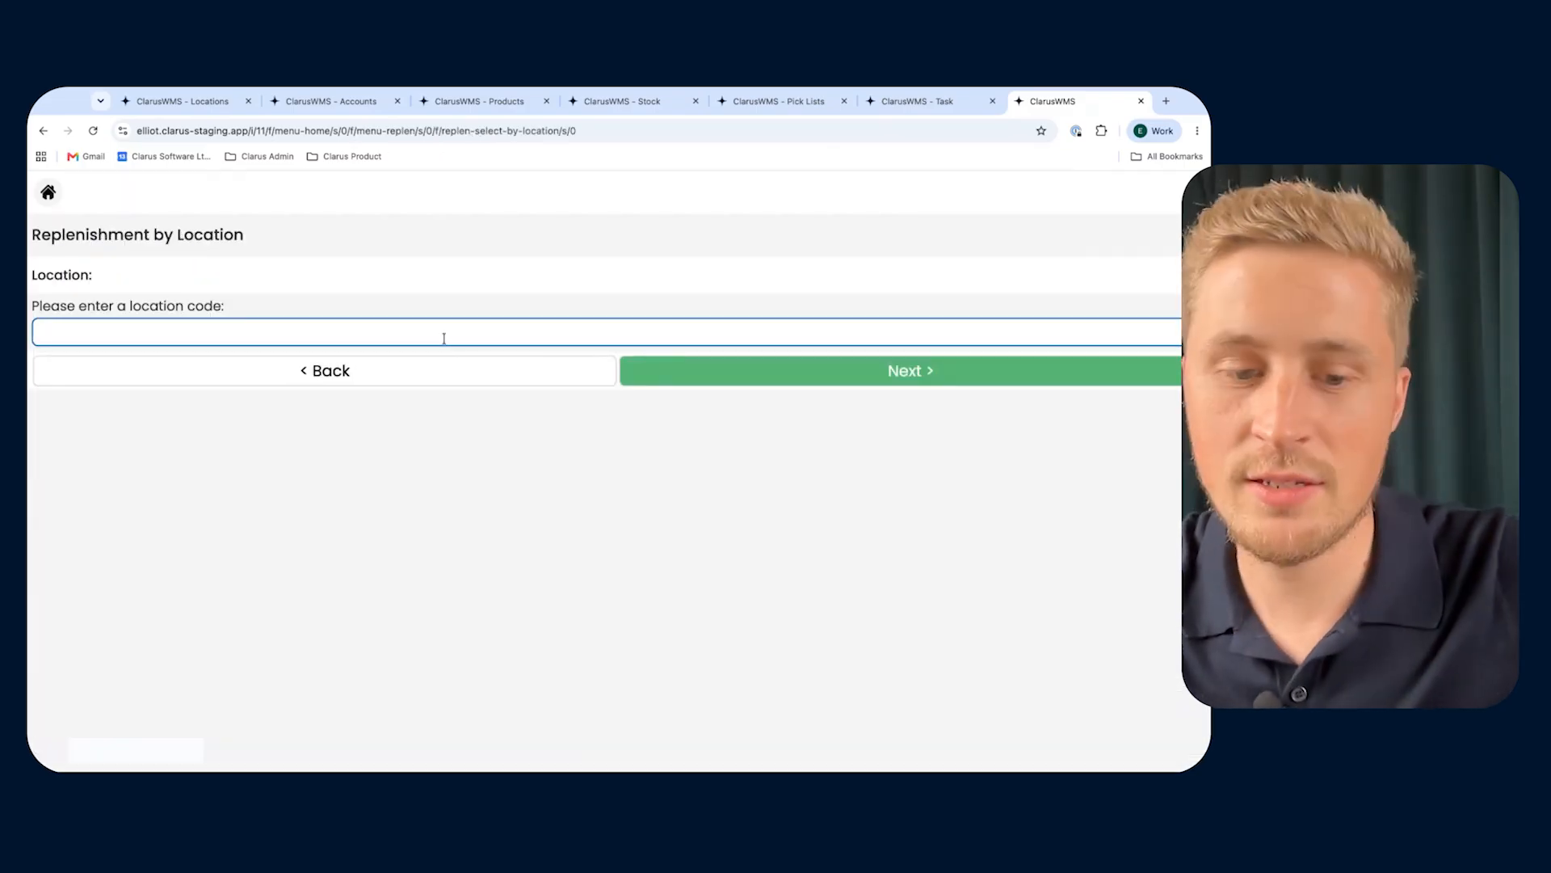
{"action": "type", "text": "PF110"}
{"action": "left_click", "coordinate": [713, 370]}
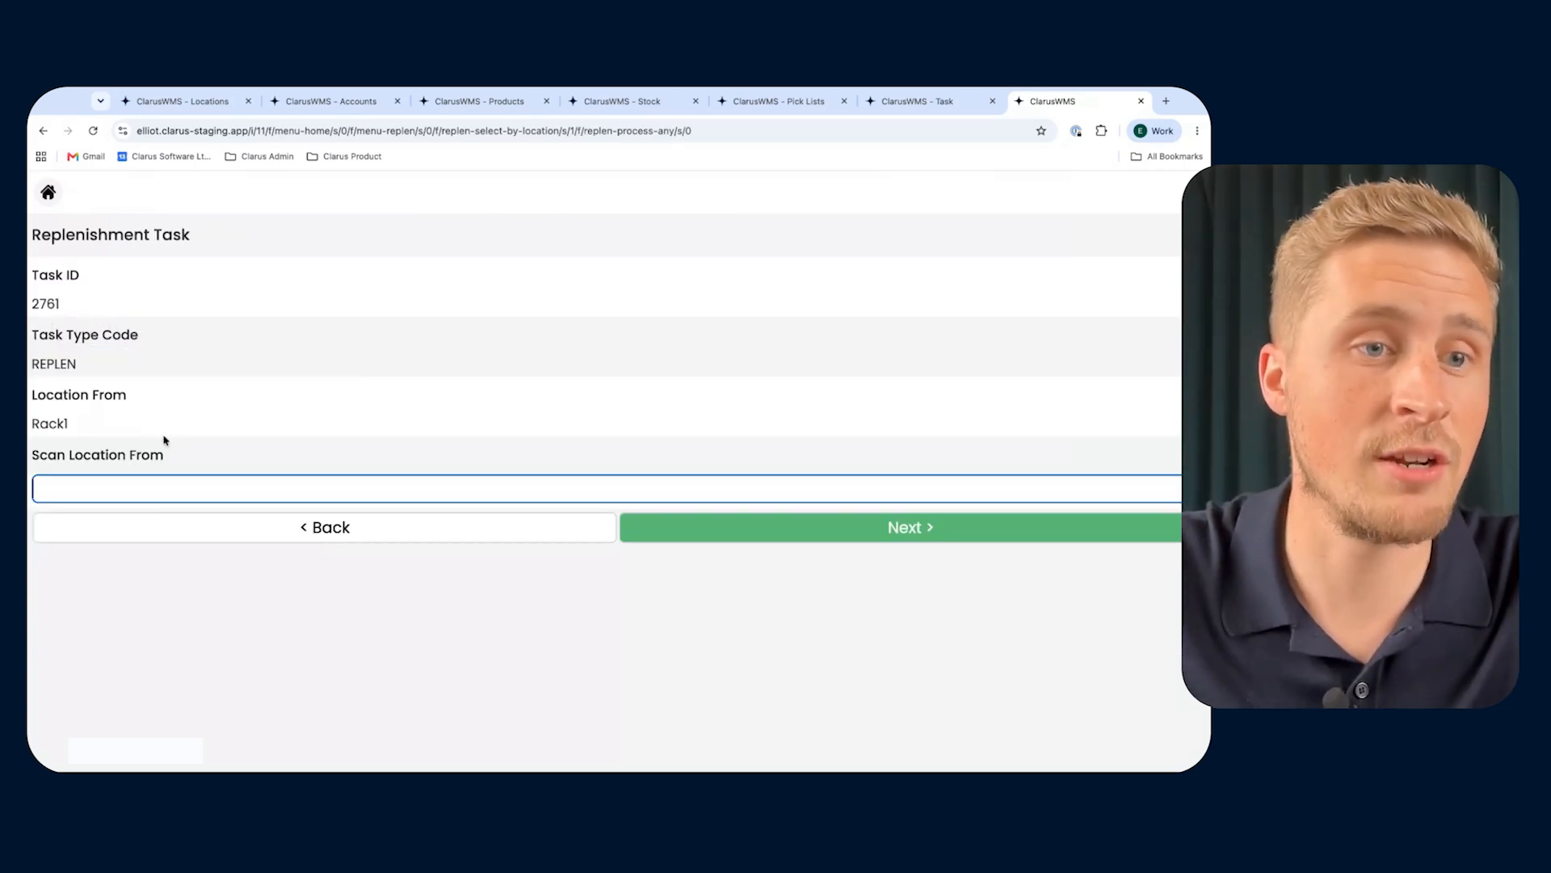
- Check the replenishment task against the task list and confirm Rack1 as its source location
{"action": "double_click", "coordinate": [55, 303]}
{"action": "left_click", "coordinate": [917, 101]}
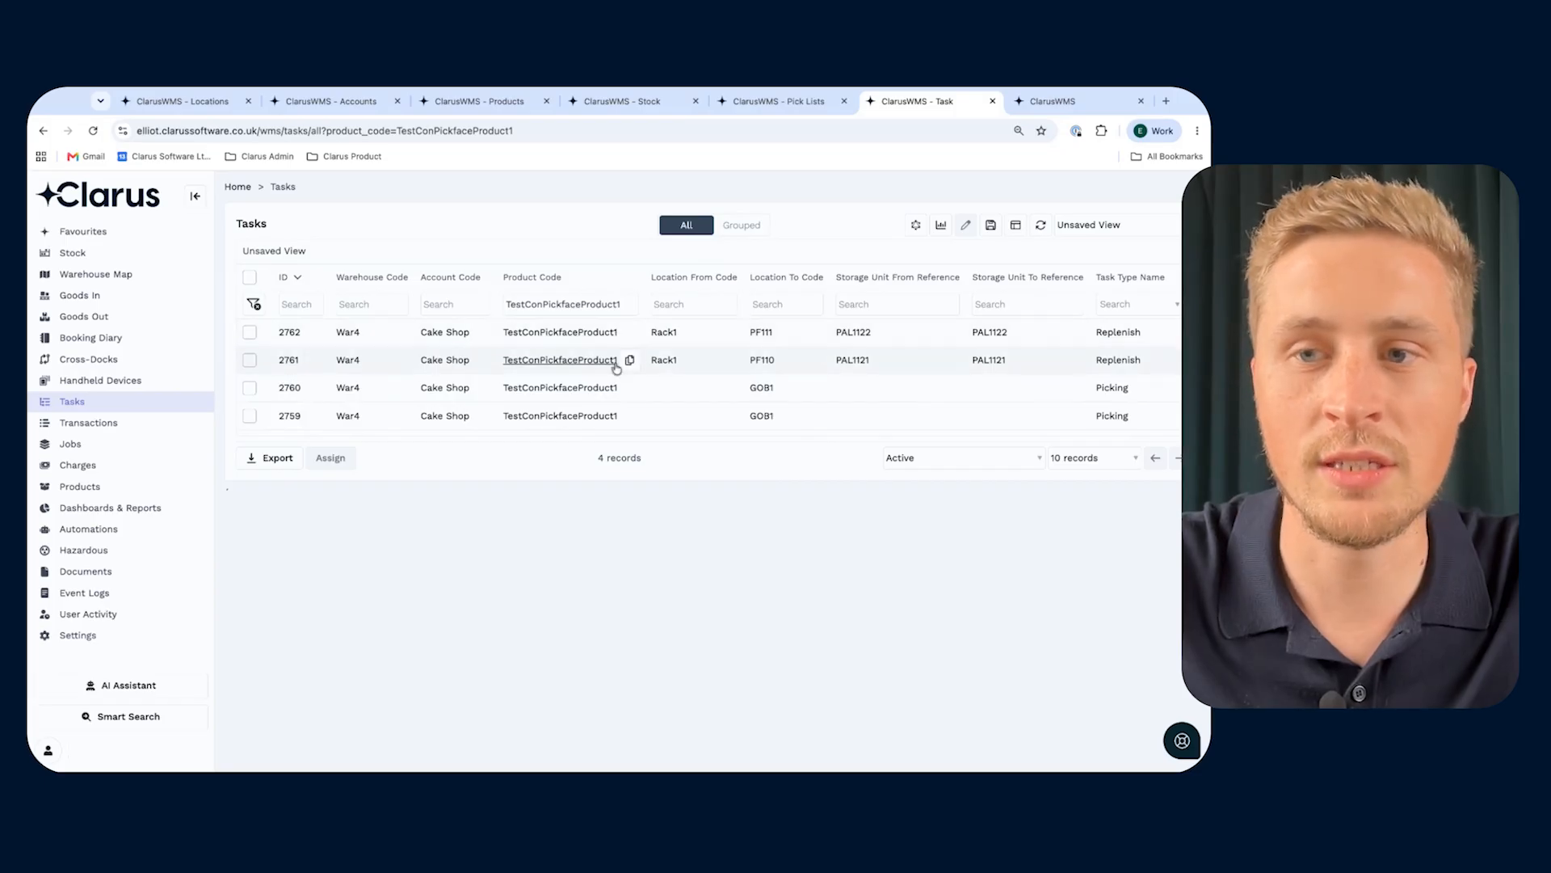
{"action": "left_click", "coordinate": [1034, 103]}
{"action": "left_click", "coordinate": [124, 488]}
{"action": "type", "text": "Rack1"}
{"action": "left_click", "coordinate": [685, 529]}
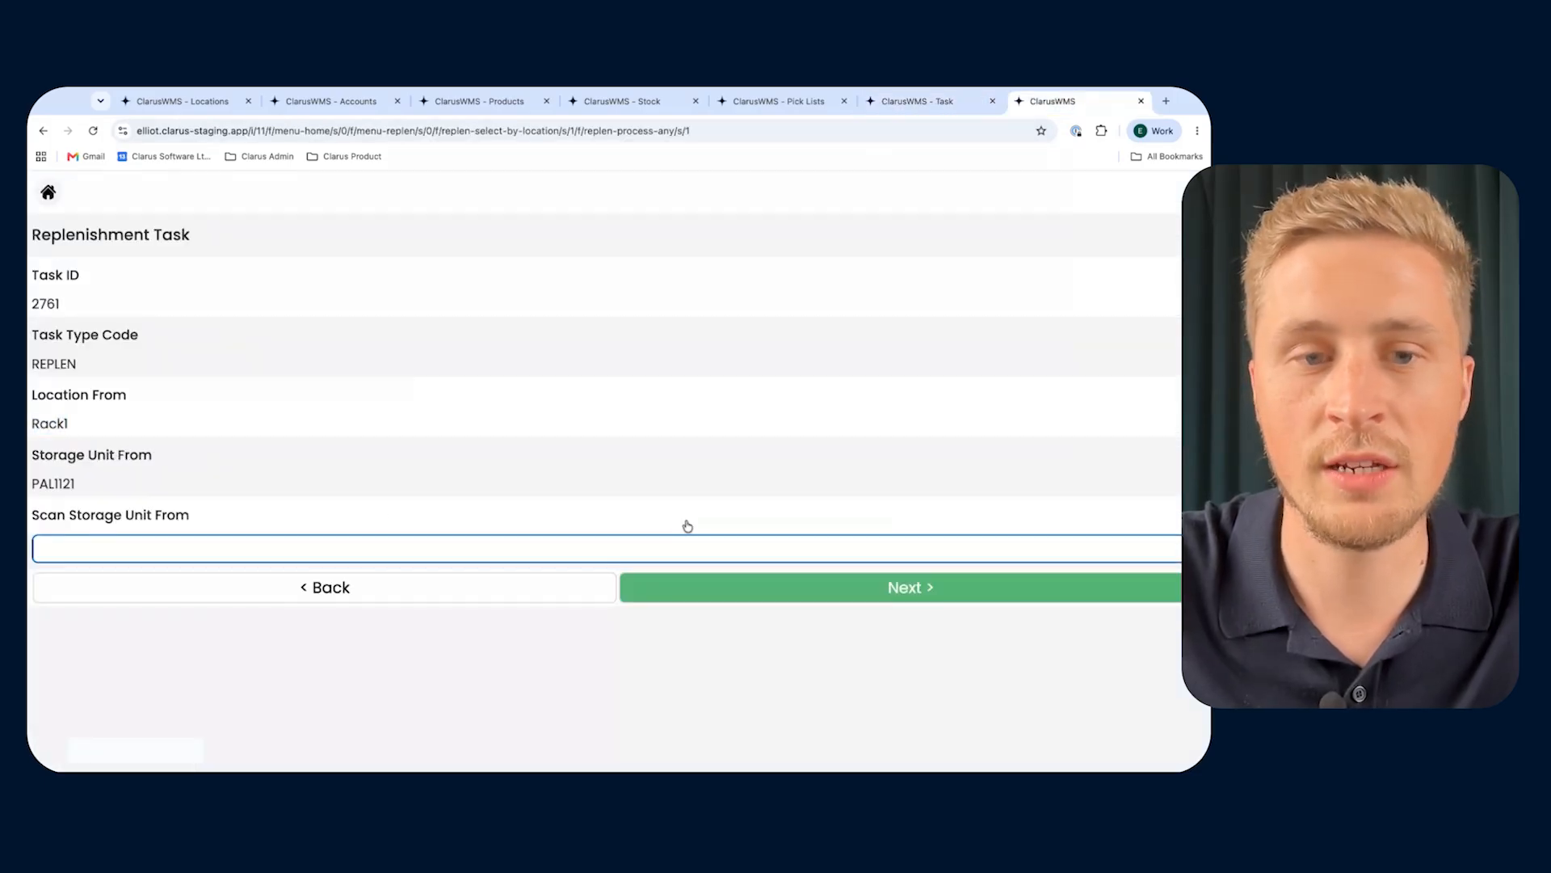
- Confirm PAL1121 as the storage unit to move in the replenishment task
{"action": "double_click", "coordinate": [55, 486]}
{"action": "key", "text": "ctrl+c"}
{"action": "left_click", "coordinate": [115, 545]}
{"action": "key", "text": "ctrl+v"}
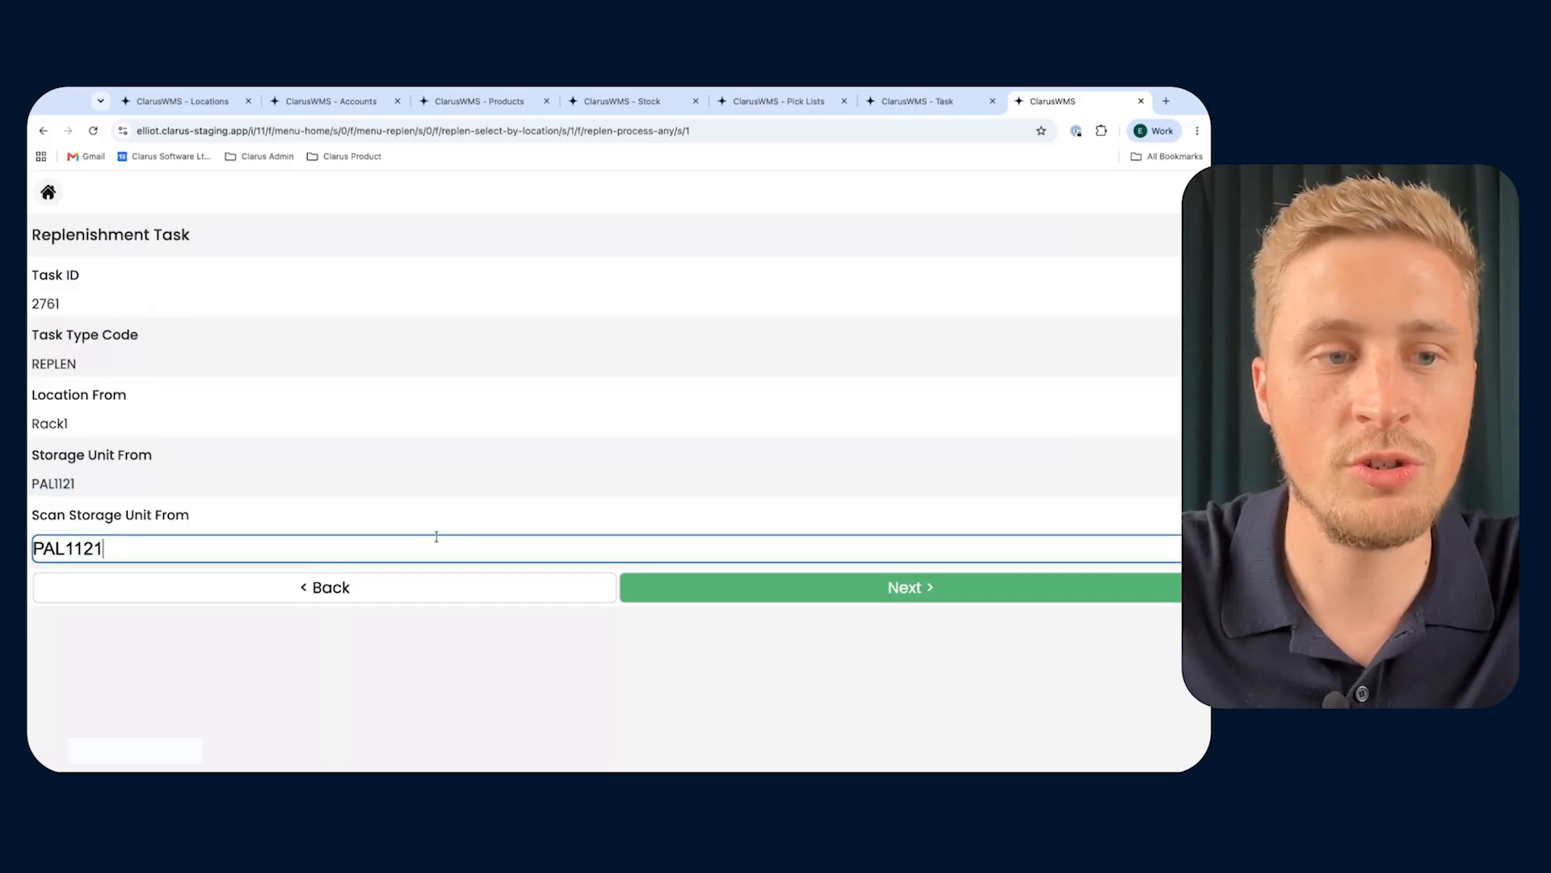
{"action": "left_click", "coordinate": [674, 603]}
- Confirm PF110 as the destination location and complete the replenishment task
{"action": "double_click", "coordinate": [58, 649]}
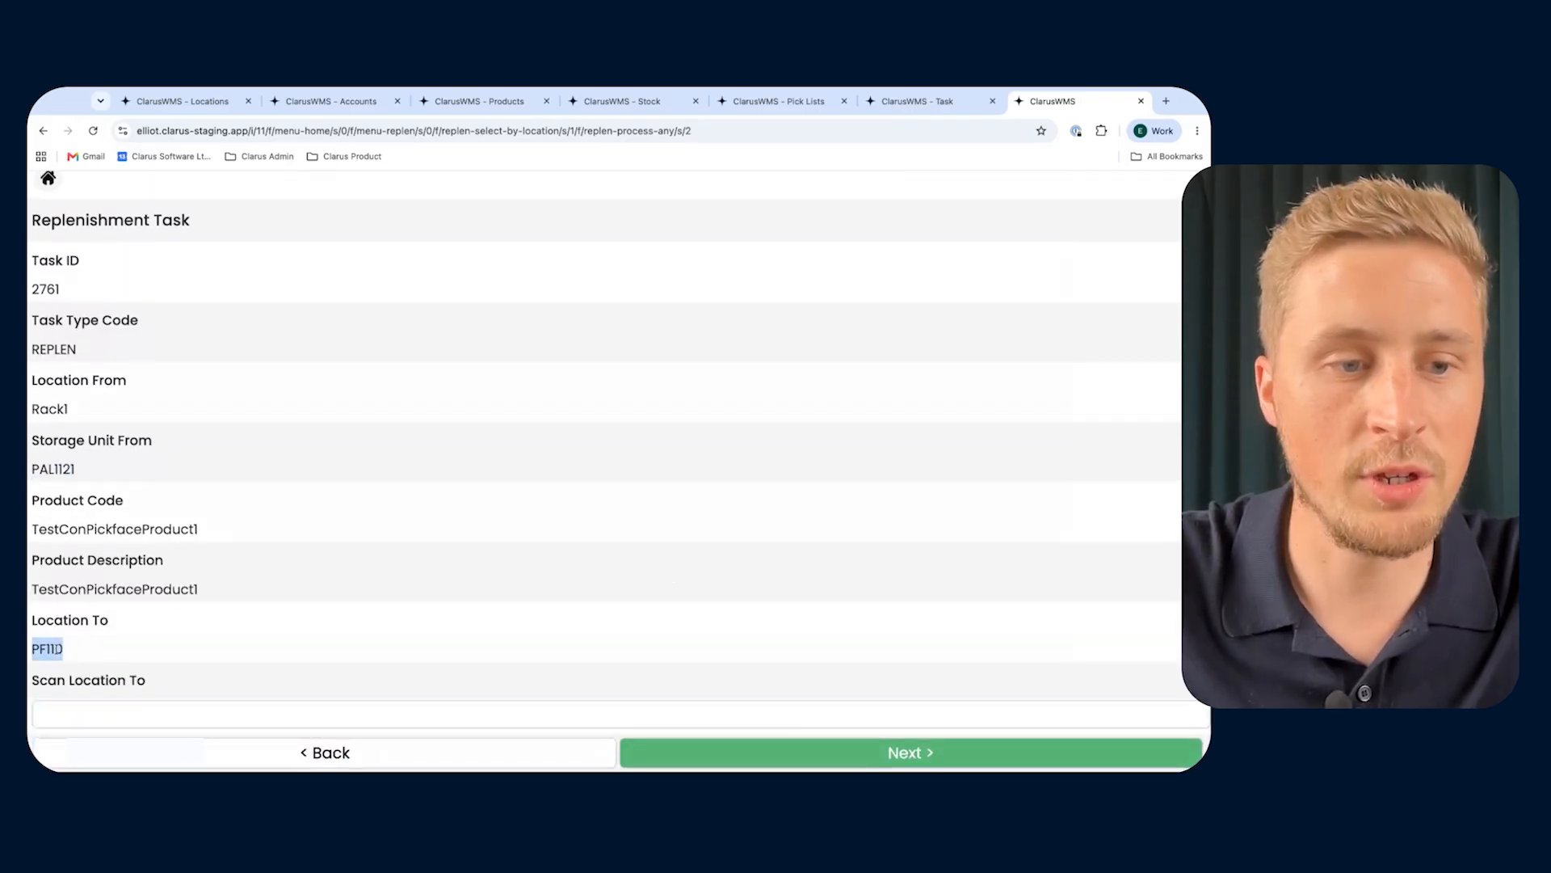
{"action": "left_click", "coordinate": [164, 707]}
{"action": "type", "text": "PF110"}
{"action": "left_click", "coordinate": [703, 753]}
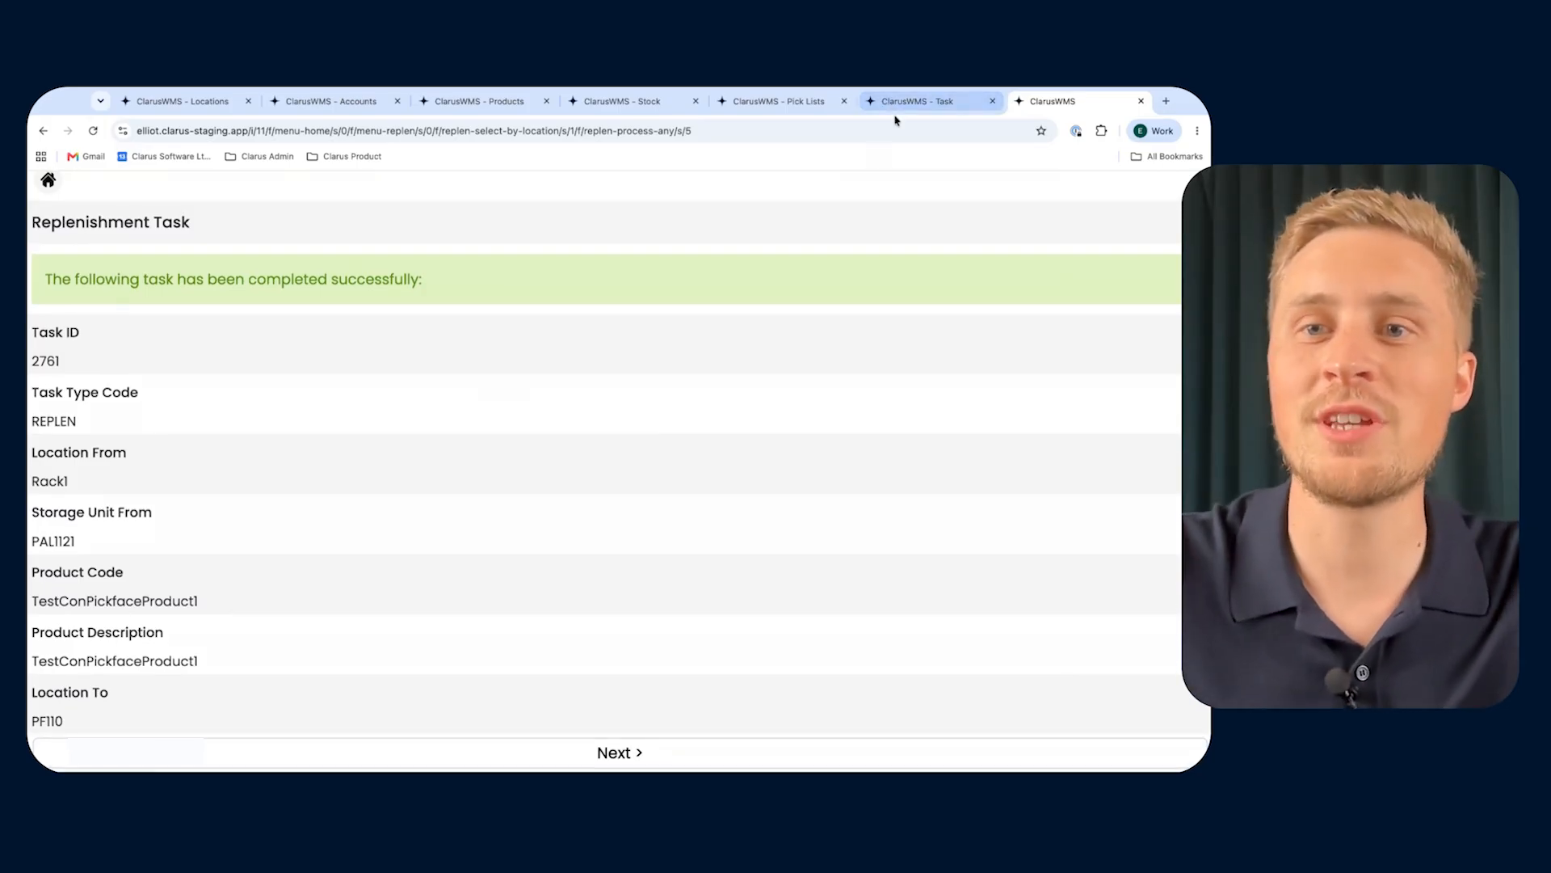
- Move on from the completed task and find the replenishment task by location for PF111, copying the code from the task list
{"action": "left_click", "coordinate": [626, 750]}
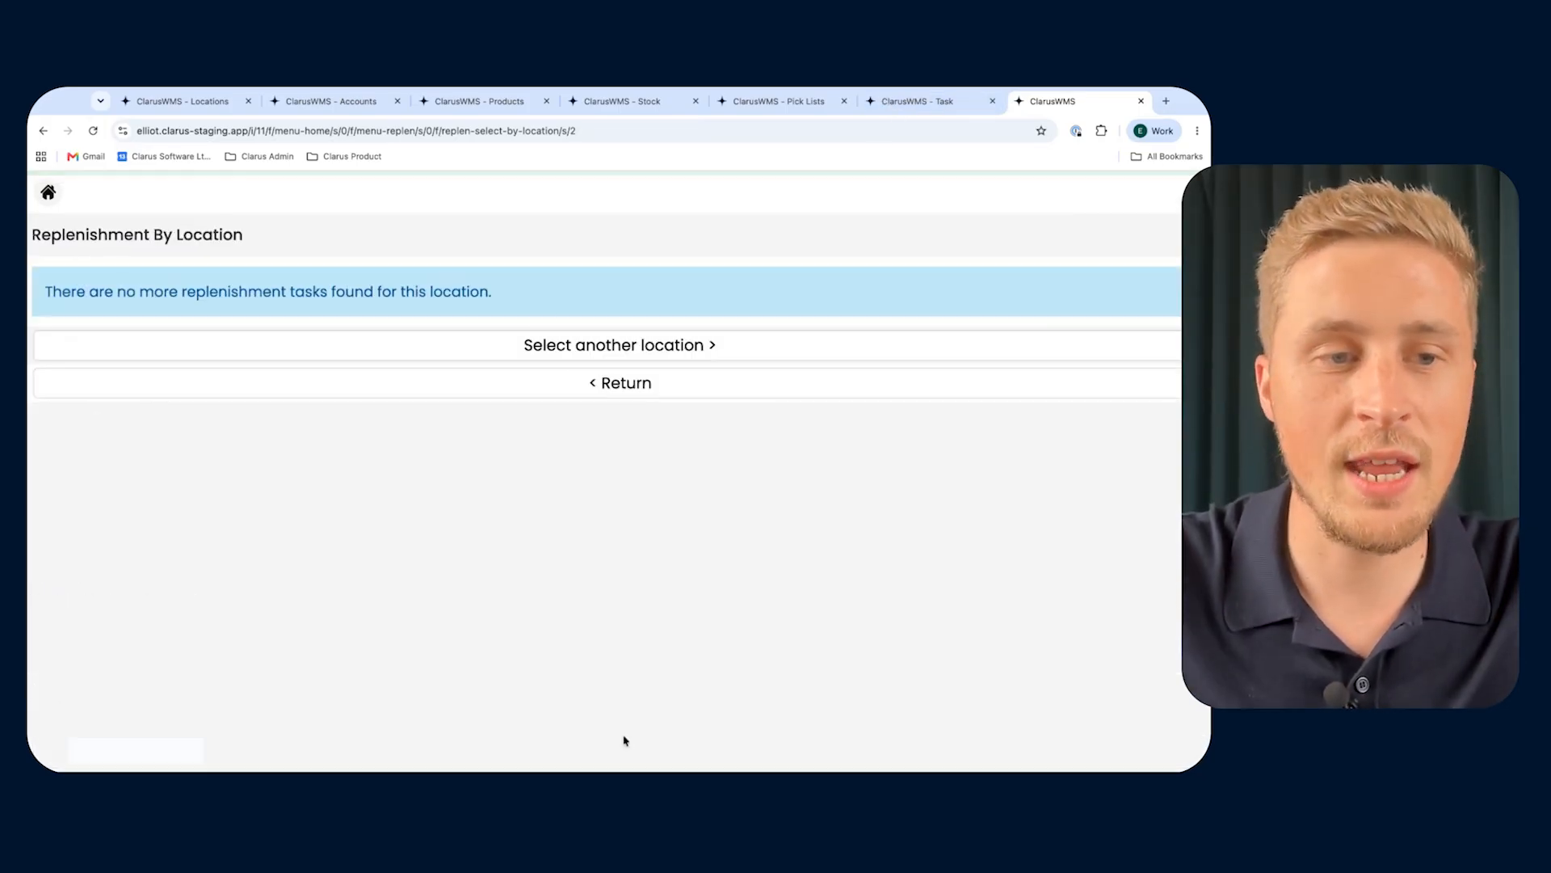
{"action": "left_click", "coordinate": [533, 343]}
{"action": "left_click", "coordinate": [921, 111]}
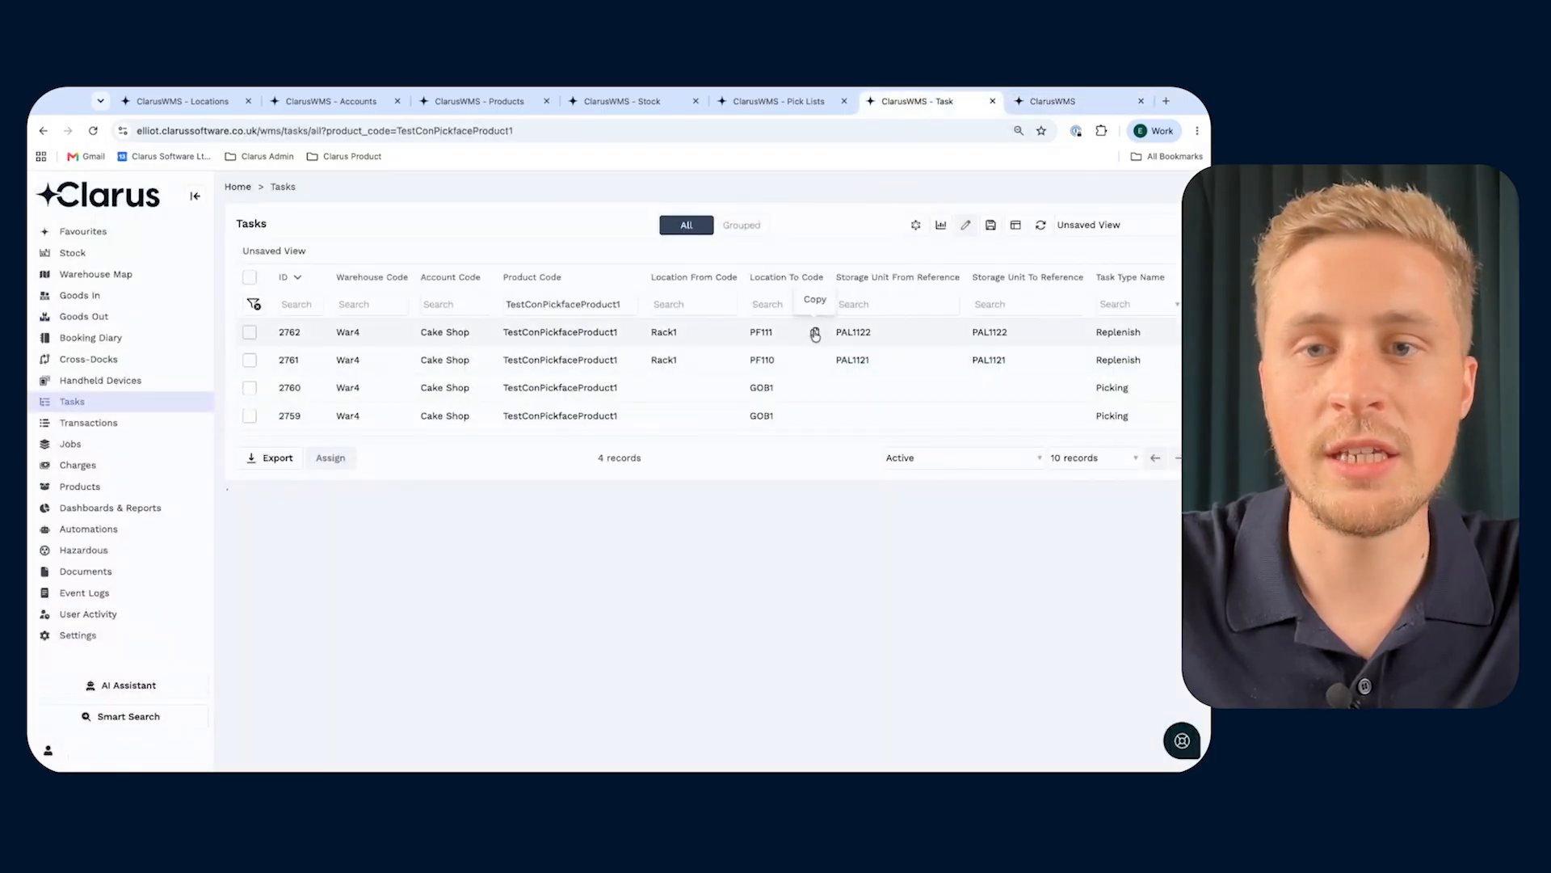
{"action": "left_click", "coordinate": [816, 334]}
{"action": "left_click", "coordinate": [1032, 98]}
{"action": "type", "text": "PF111"}
{"action": "key", "text": "Return"}
- Confirm Rack1 as the source location of the PF111 replenishment task
{"action": "double_click", "coordinate": [44, 421]}
{"action": "key", "text": "super+c"}
{"action": "left_click", "coordinate": [91, 483]}
{"action": "key", "text": "super+v"}
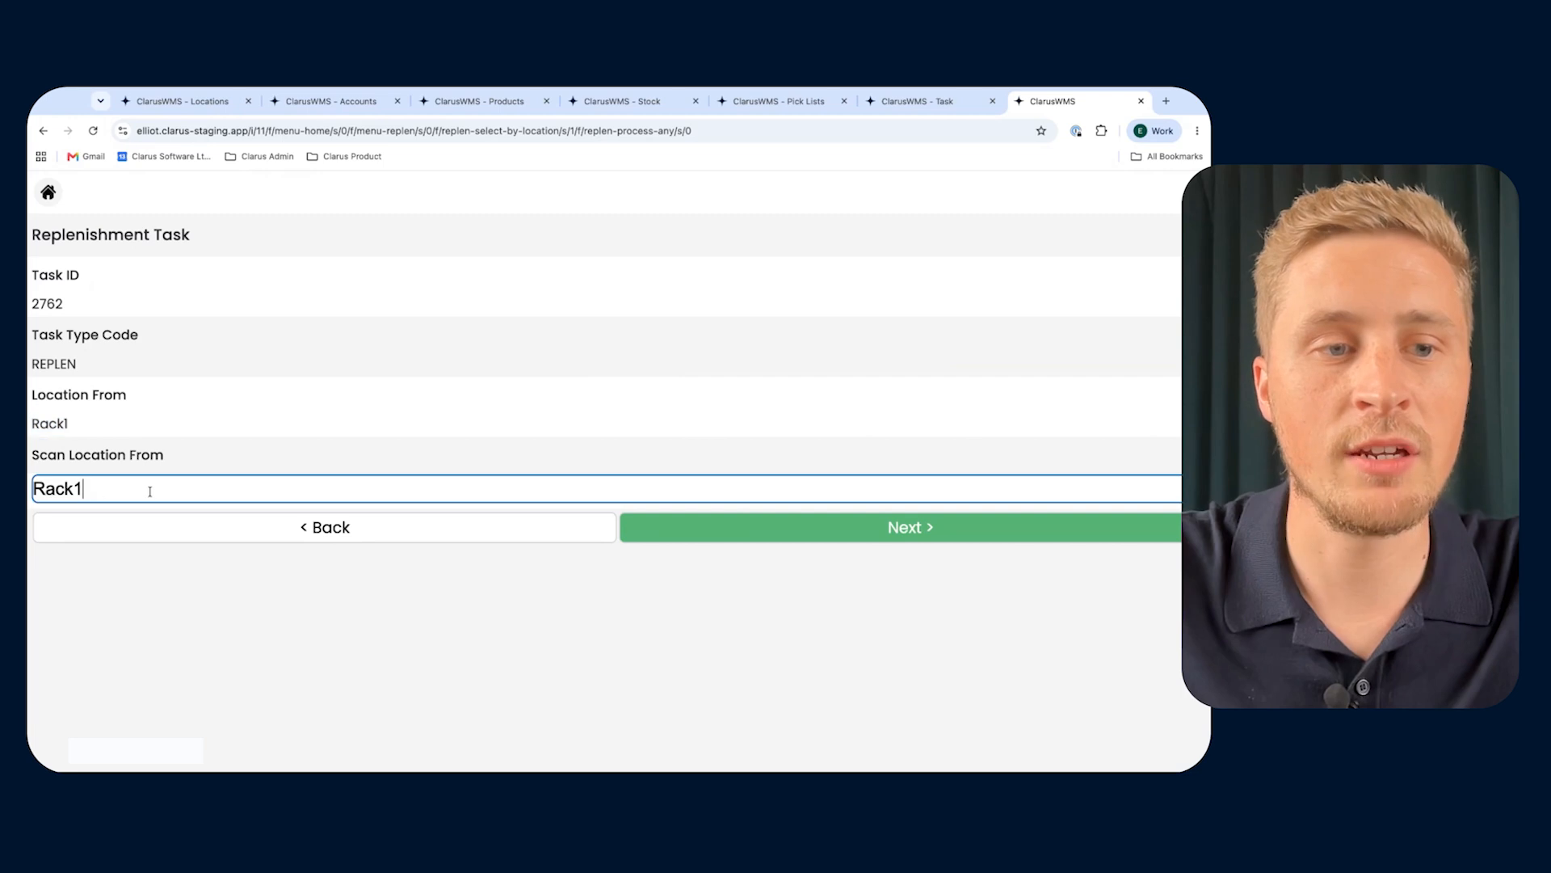
{"action": "left_click", "coordinate": [657, 529]}
- Confirm PAL1122 as the storage unit to move in the replenishment task
{"action": "double_click", "coordinate": [55, 483]}
{"action": "key", "text": "super+c"}
{"action": "left_click", "coordinate": [109, 549]}
{"action": "key", "text": "super+v"}
{"action": "left_click", "coordinate": [648, 586]}
- Confirm PF111 as the destination location and complete the replenishment task
{"action": "type", "text": "PF111"}
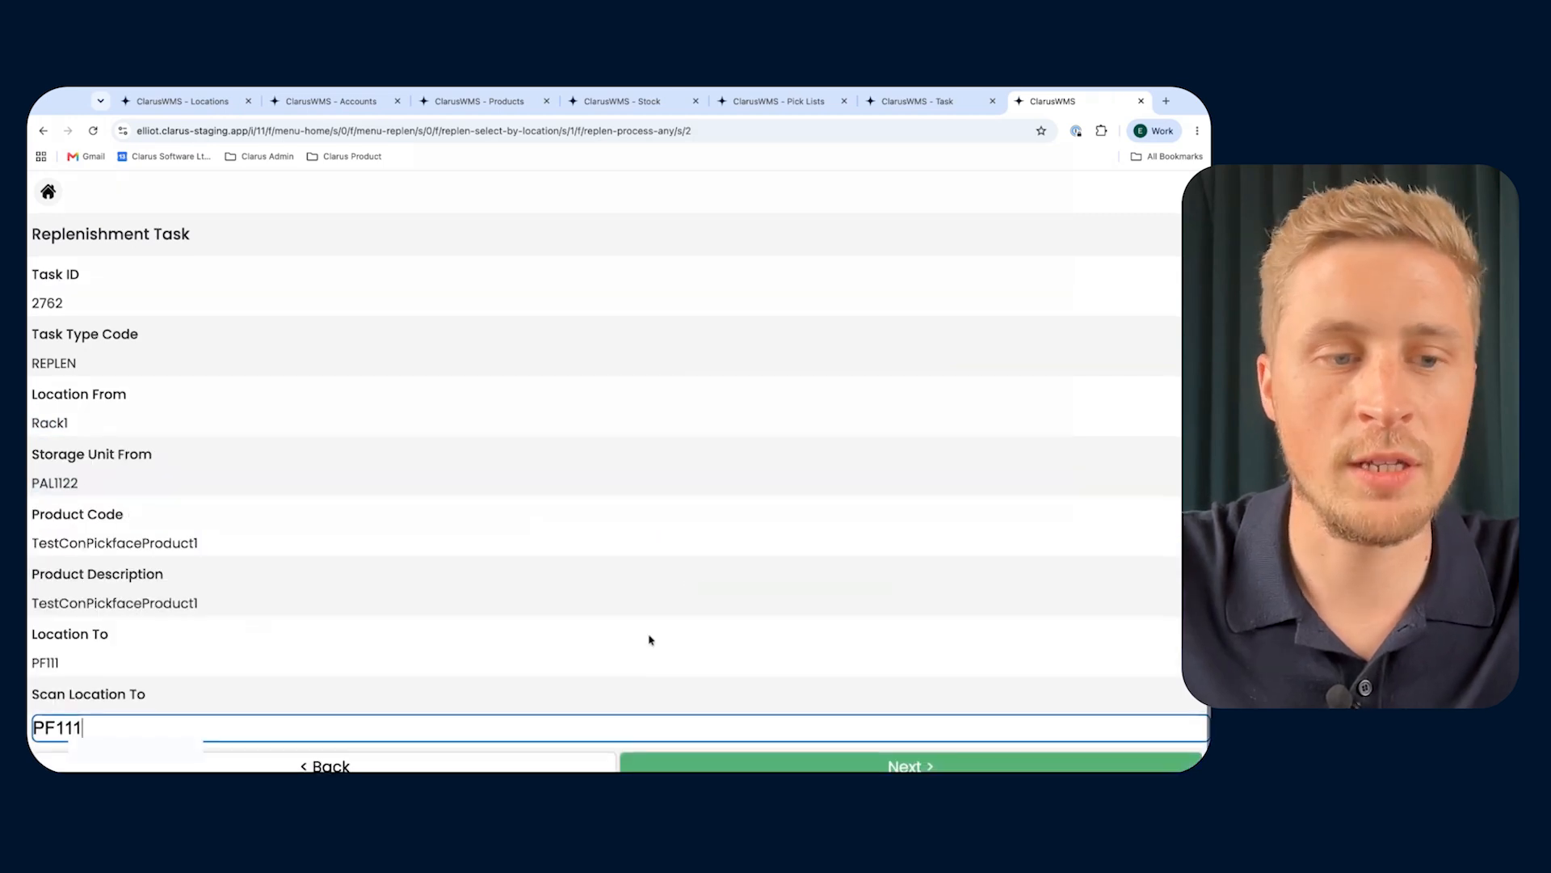
{"action": "scroll", "coordinate": [648, 637], "scroll_direction": "down", "scroll_amount": 1}
{"action": "left_click", "coordinate": [754, 751]}
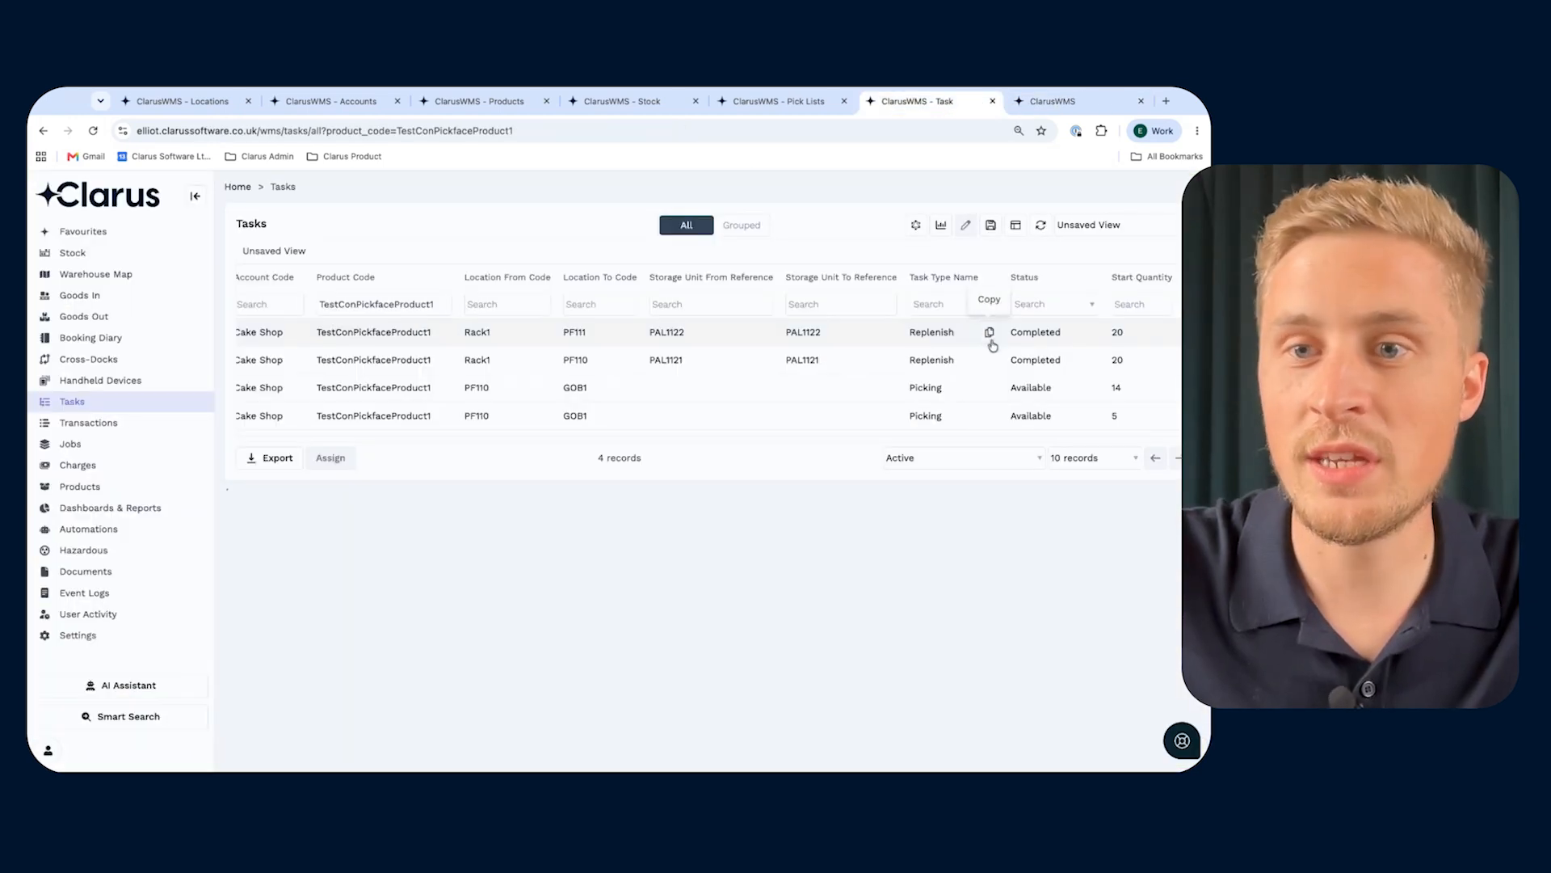
- Check the replenishment task statuses, and refresh the pick list to review the source locations of its pick tasks
{"action": "scroll", "coordinate": [1117, 367], "scroll_direction": "right", "scroll_amount": 1}
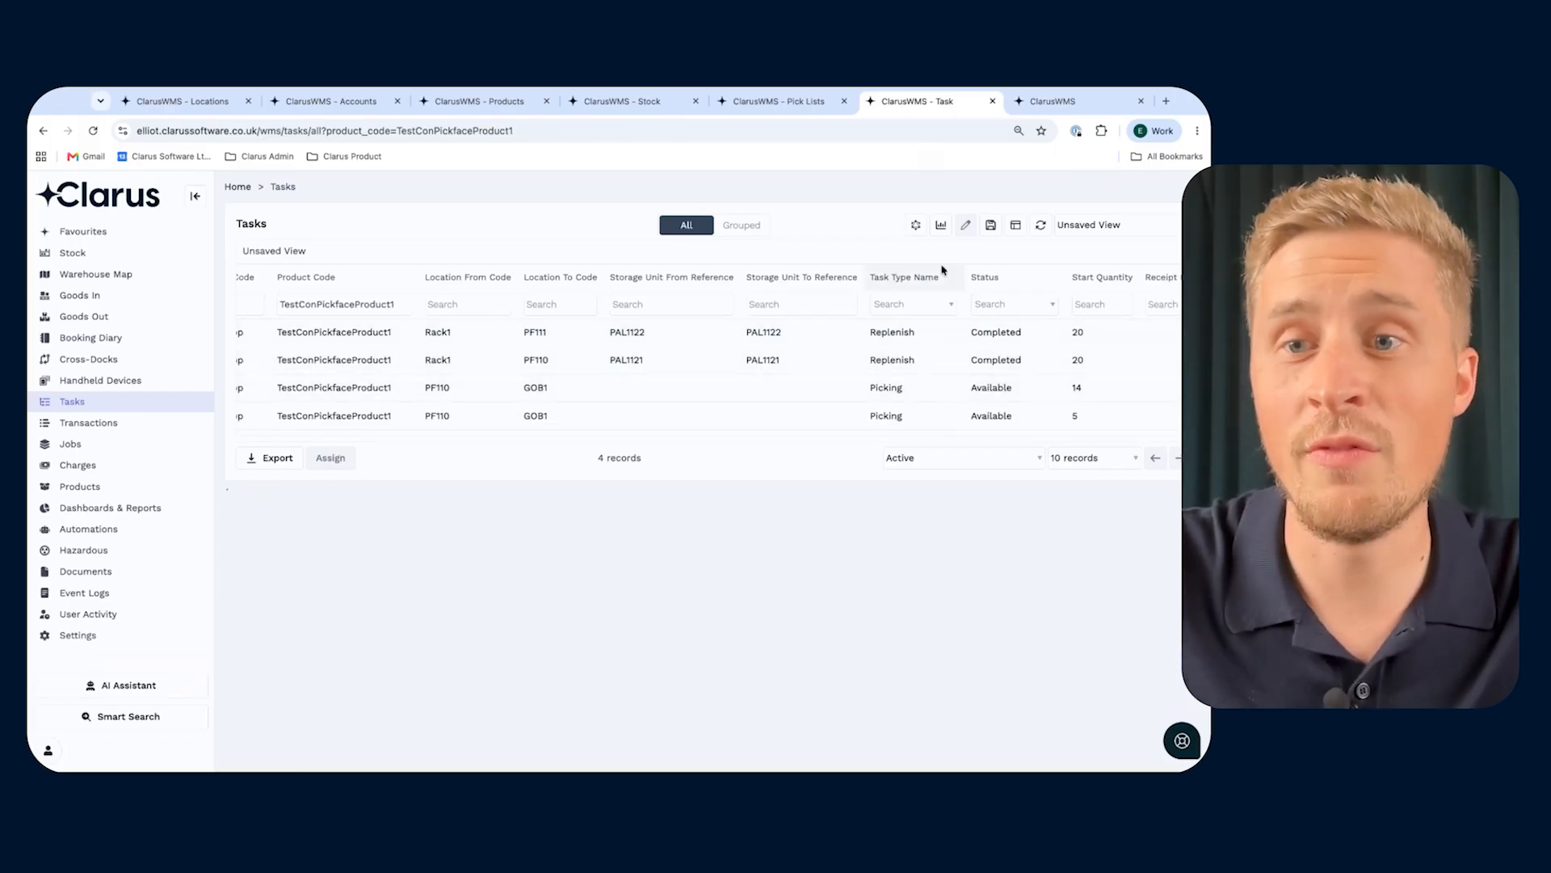
{"action": "left_click", "coordinate": [764, 102]}
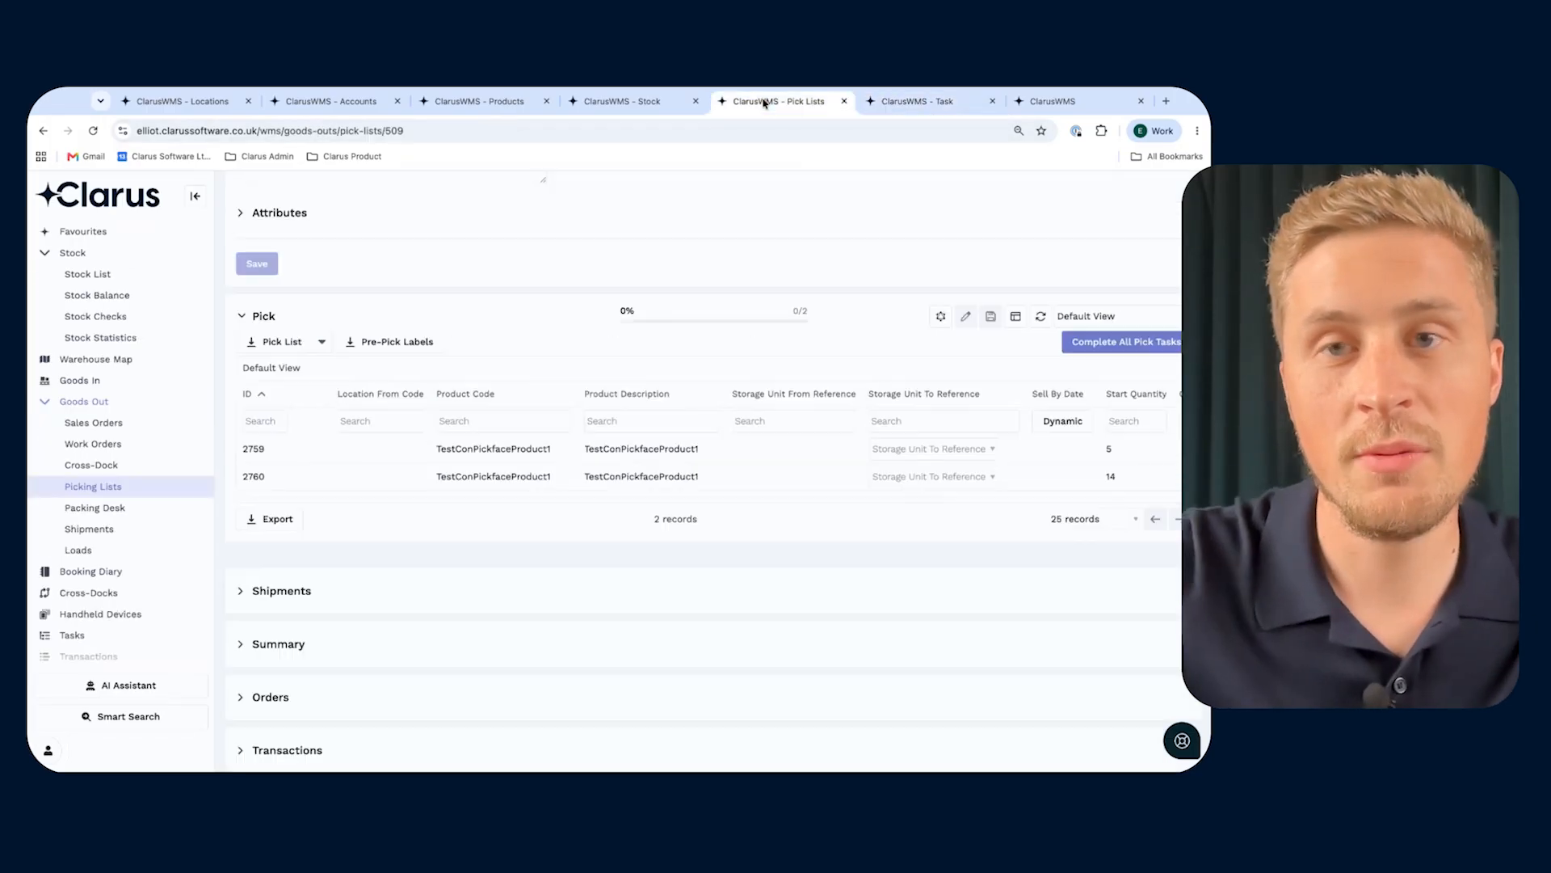
{"action": "left_click", "coordinate": [1041, 323]}
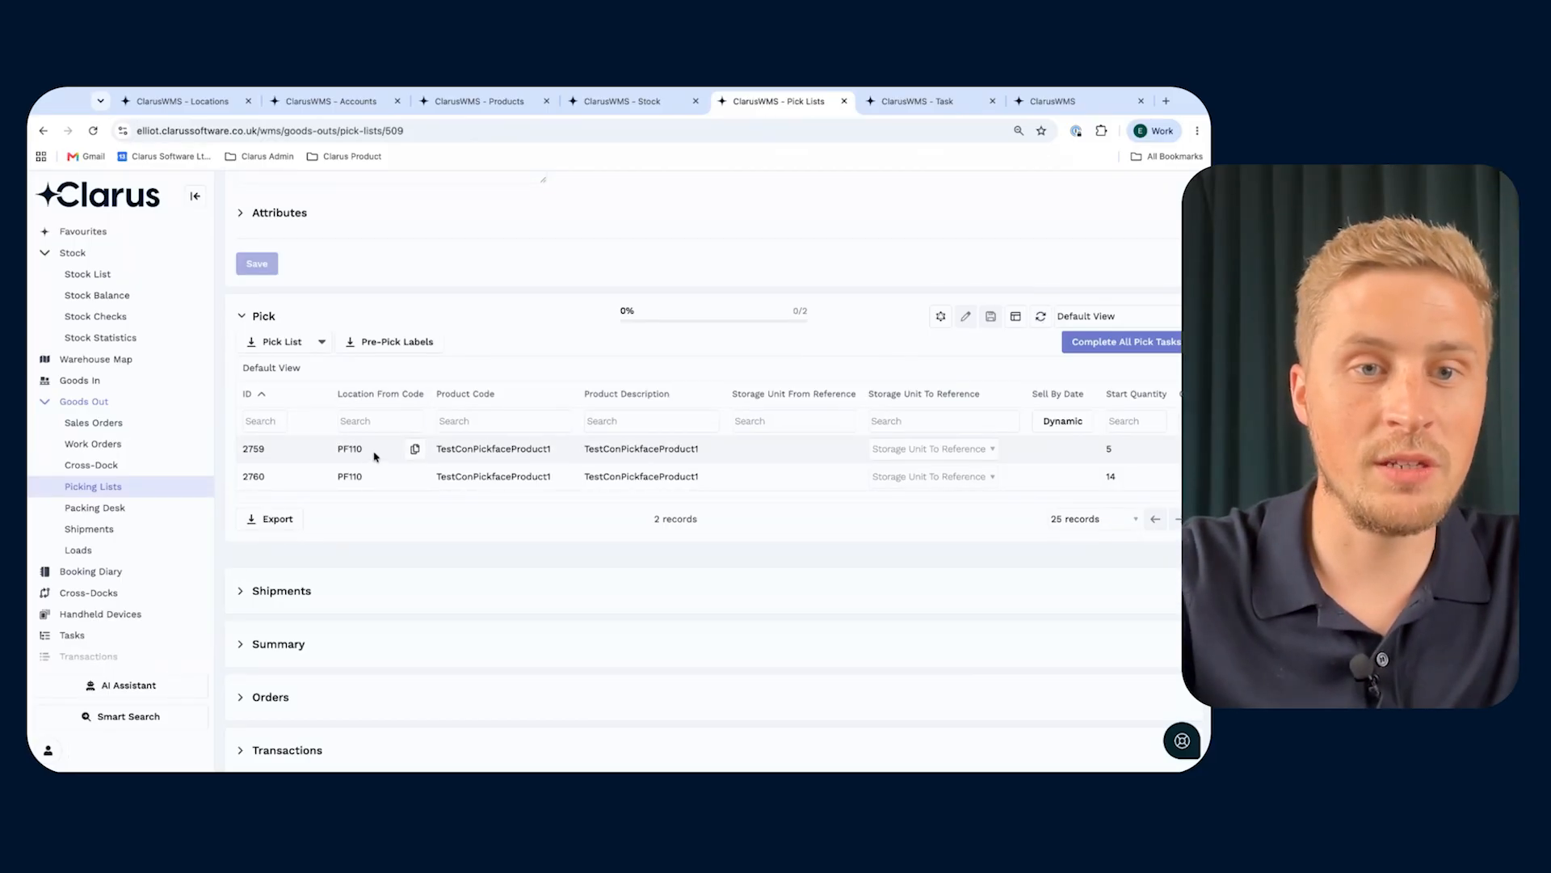
{"action": "scroll", "coordinate": [756, 463], "scroll_direction": "right", "scroll_amount": 3}
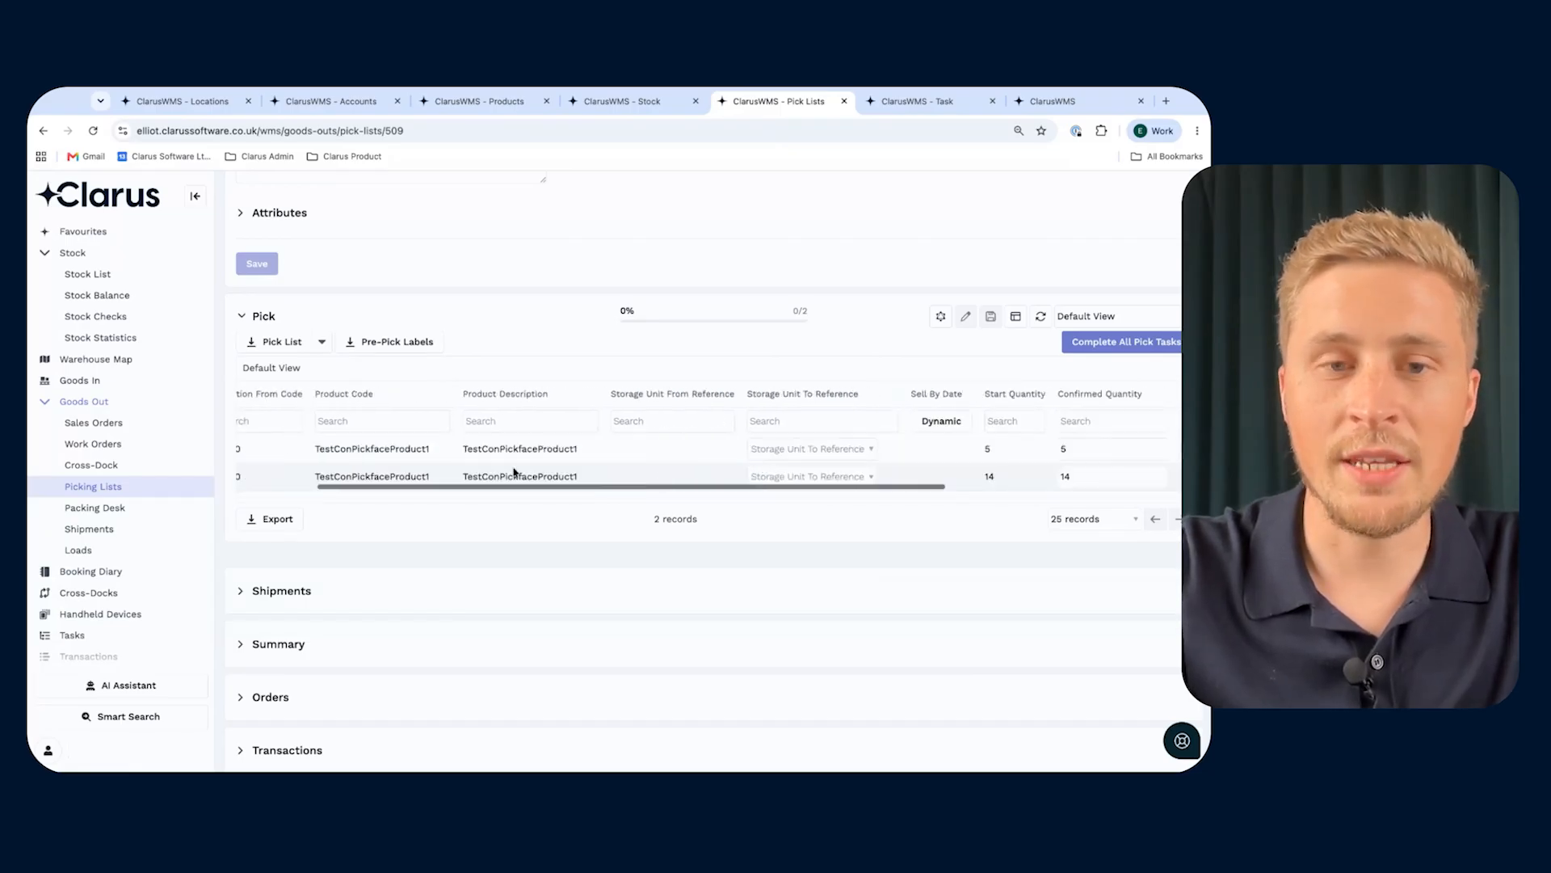
{"action": "scroll", "coordinate": [515, 472], "scroll_direction": "left", "scroll_amount": 3}
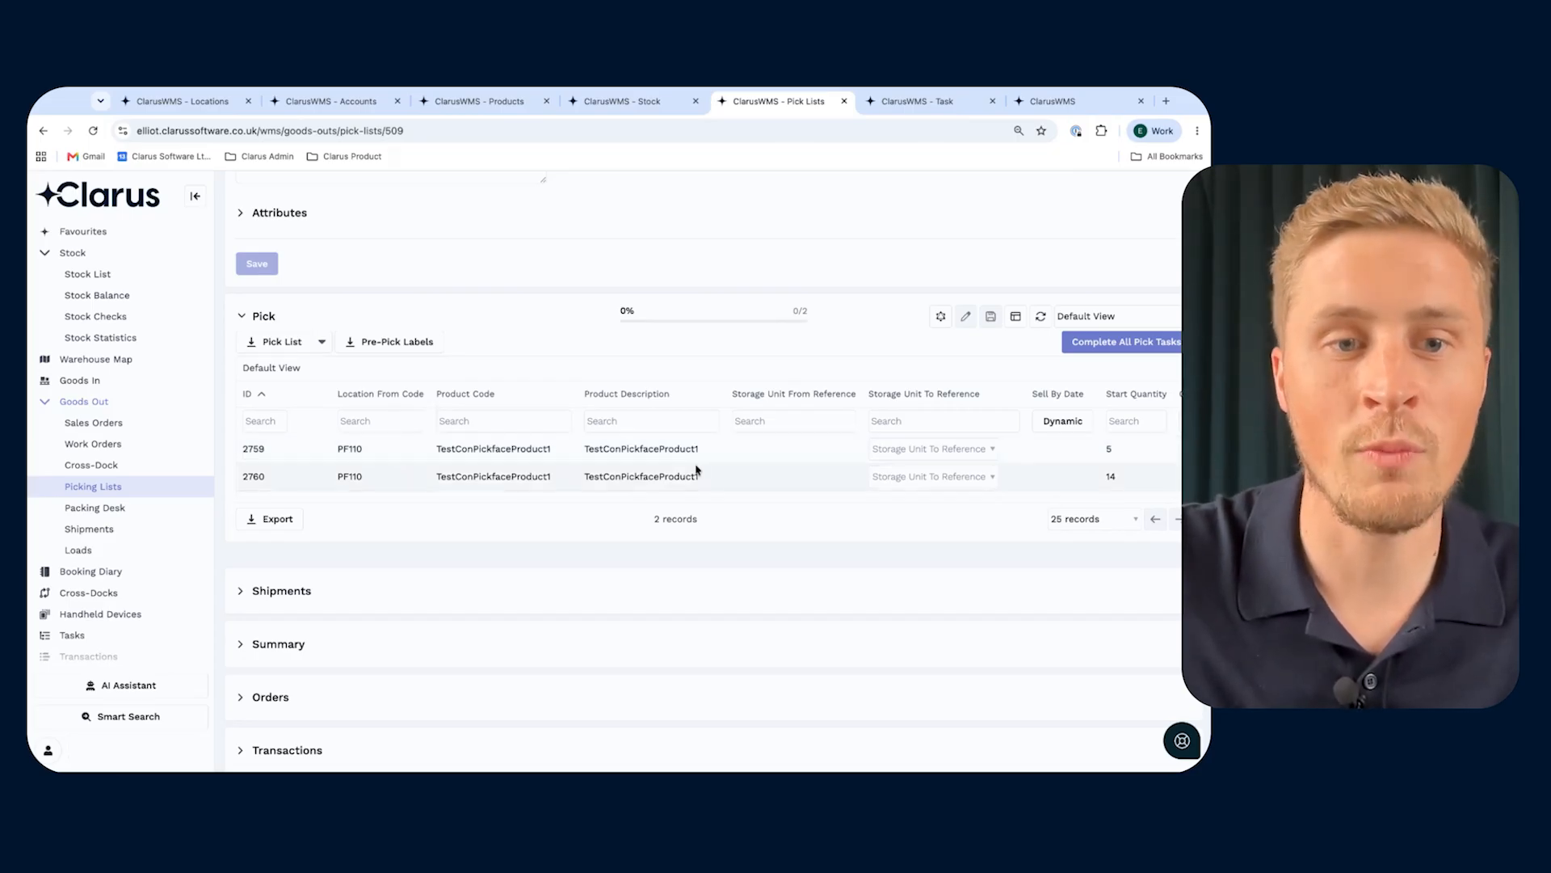
- Assign PAL1130 as the destination storage unit for the 5-unit pick and PAL1131 for the 14-unit pick
{"action": "scroll", "coordinate": [832, 466], "scroll_direction": "right", "scroll_amount": 4}
{"action": "left_click", "coordinate": [650, 458]}
{"action": "left_click", "coordinate": [633, 500]}
{"action": "left_click", "coordinate": [642, 477]}
{"action": "left_click", "coordinate": [627, 523]}
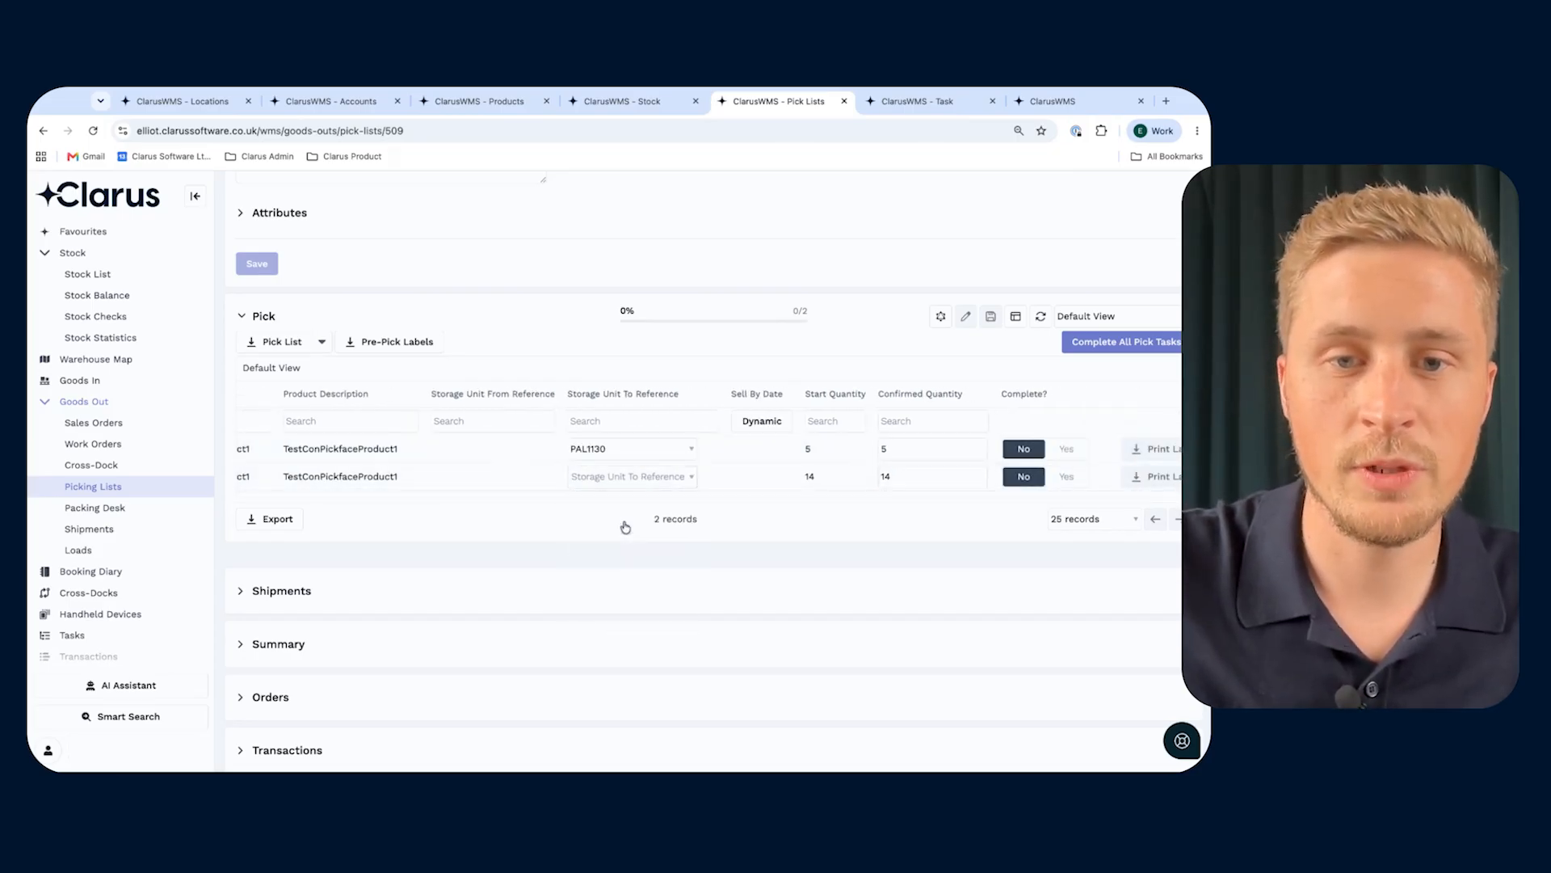
- Complete all pick tasks and all dispatch tasks on the pick list
{"action": "left_click", "coordinate": [1110, 343]}
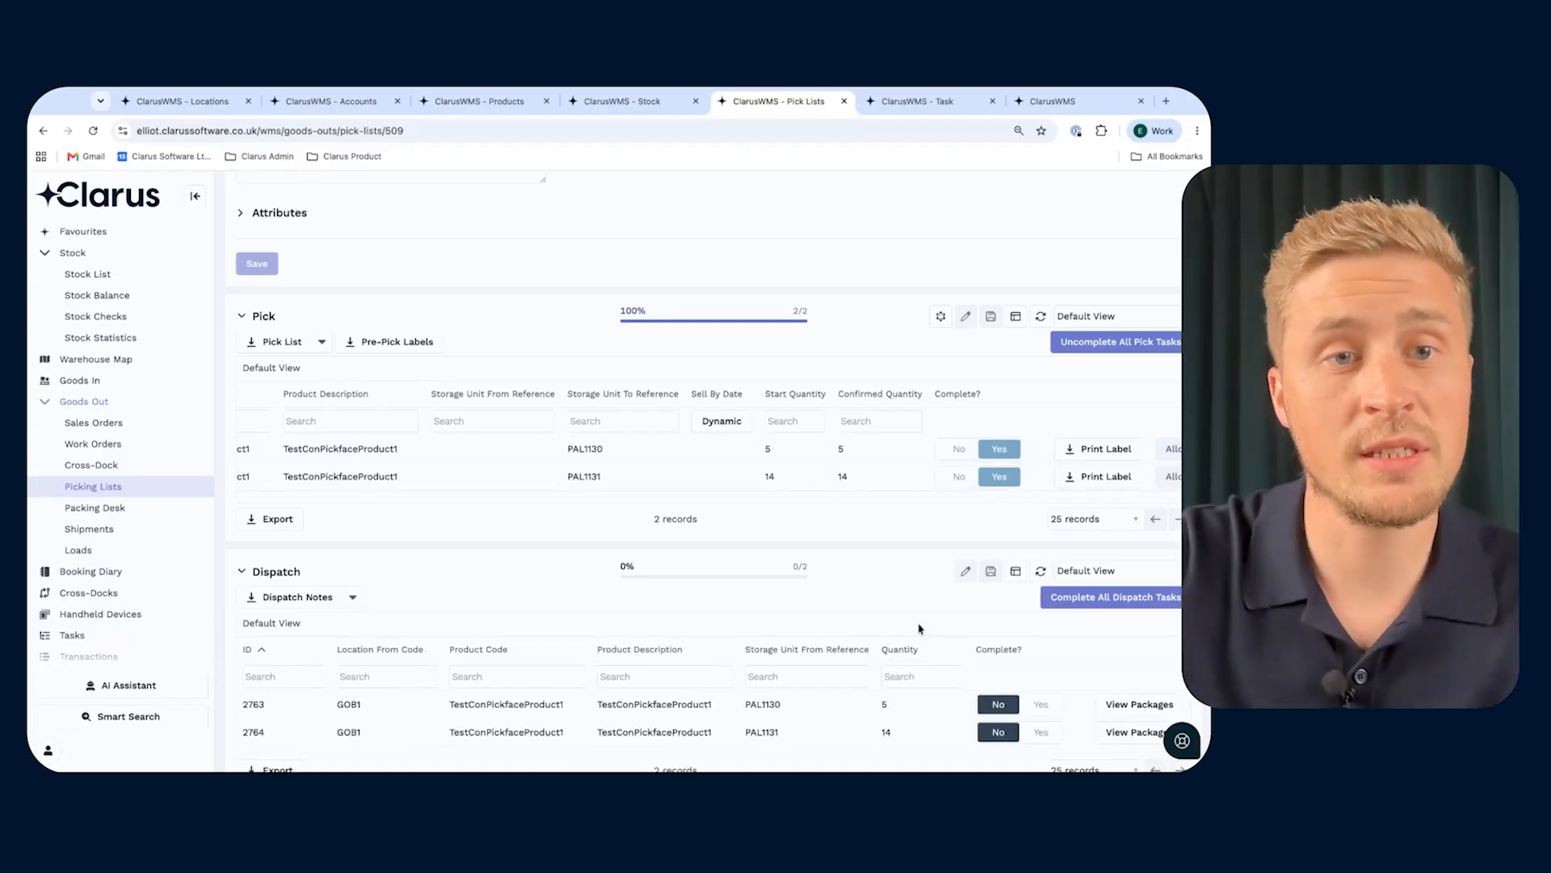
{"action": "scroll", "coordinate": [914, 602], "scroll_direction": "down", "scroll_amount": 1}
{"action": "left_click", "coordinate": [1148, 528]}
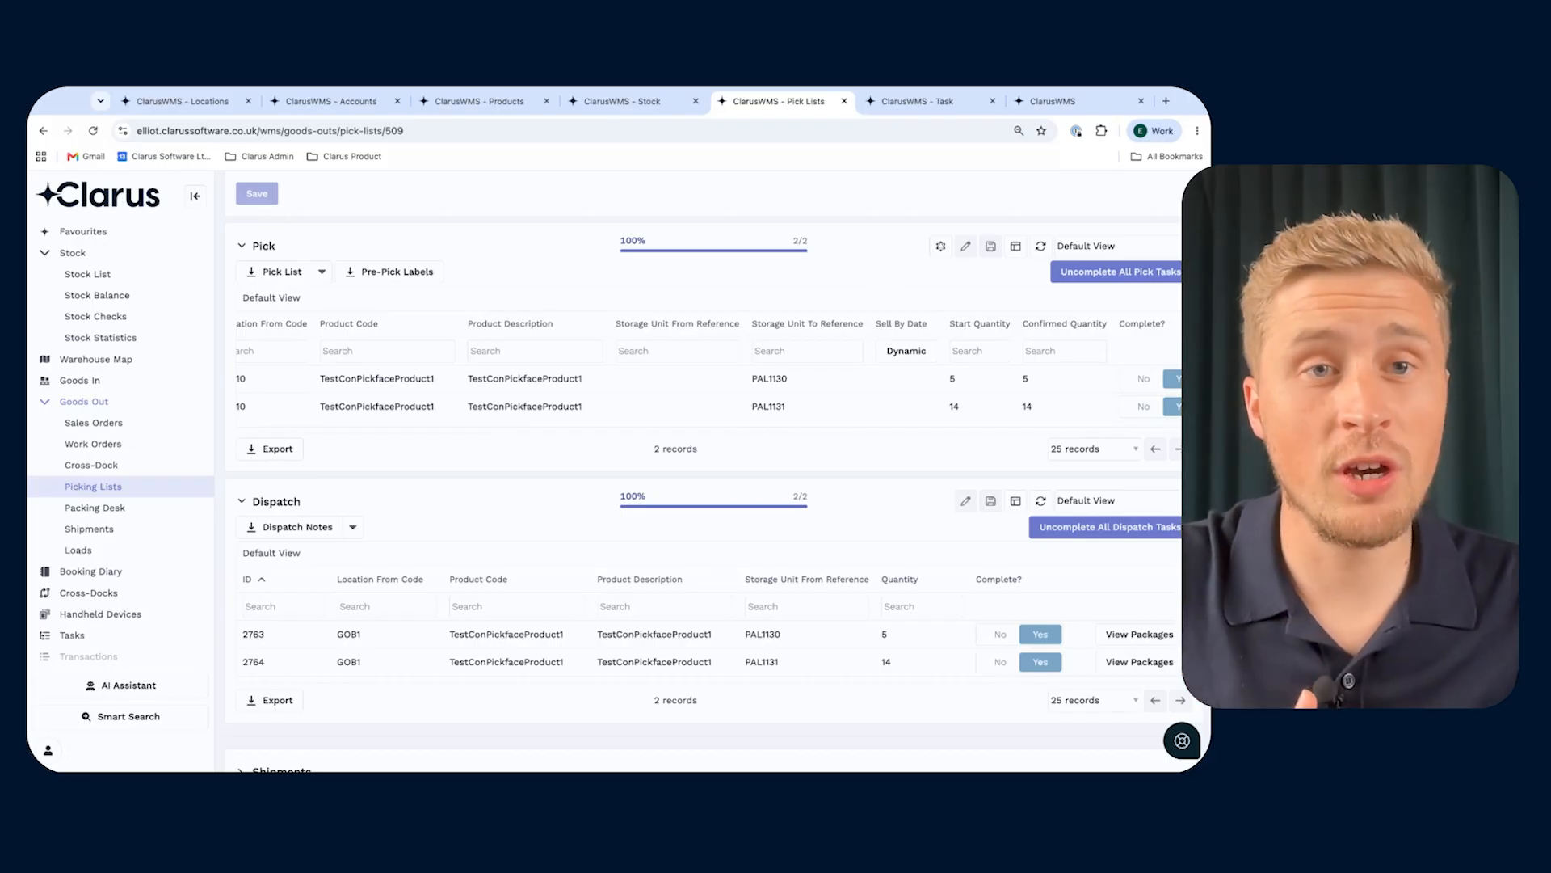
- Review the product's pickface replenishment triggers, and refresh the task list to check for a new replenishment task
{"action": "left_click", "coordinate": [461, 101]}
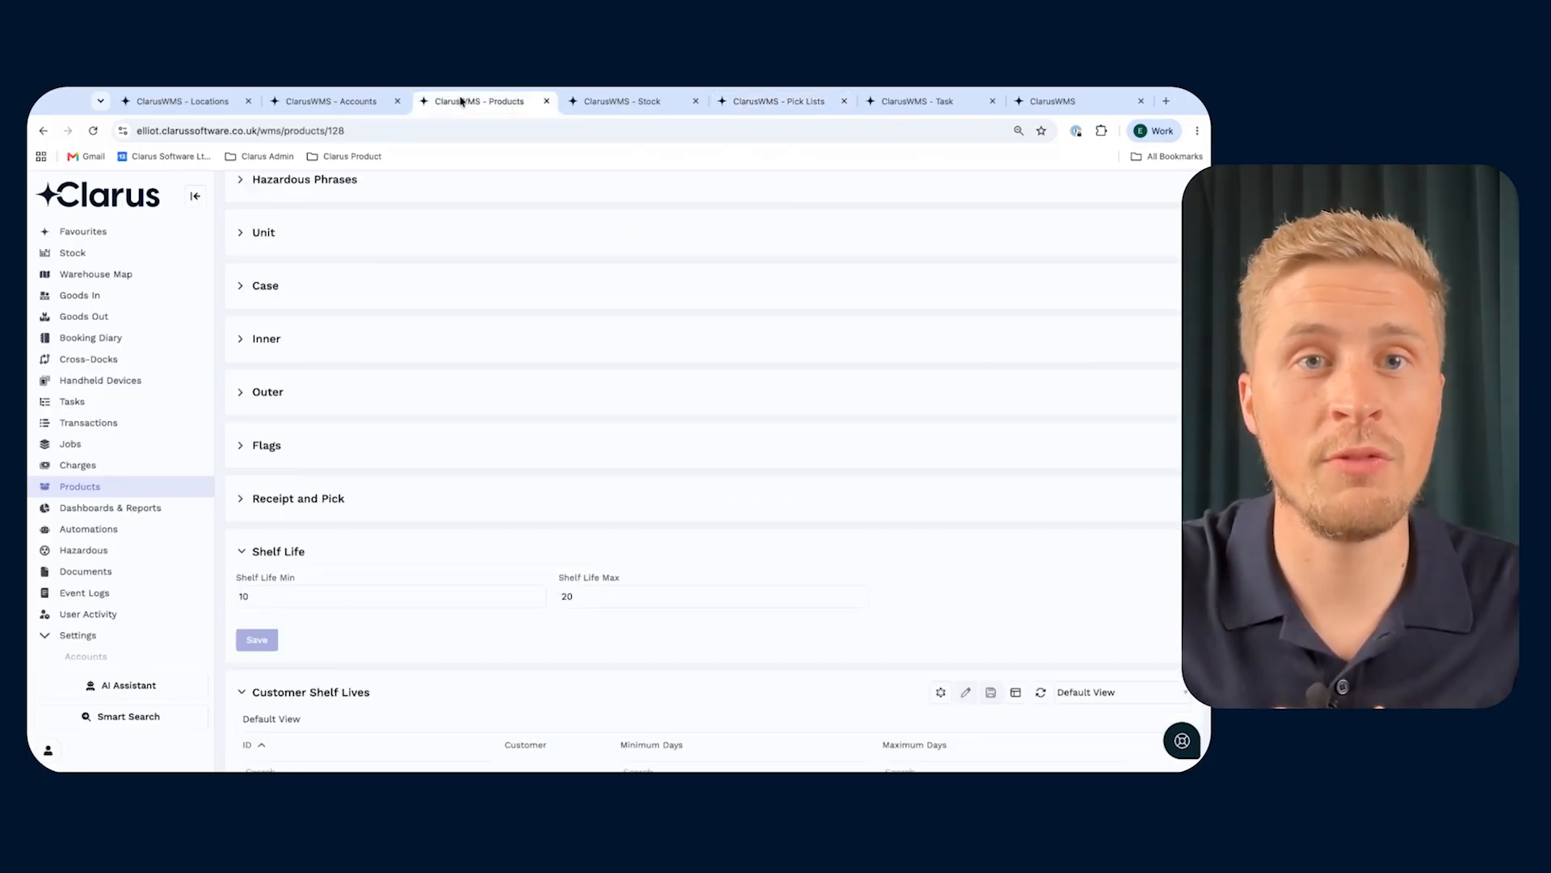
{"action": "scroll", "coordinate": [391, 520], "scroll_direction": "down", "scroll_amount": 10}
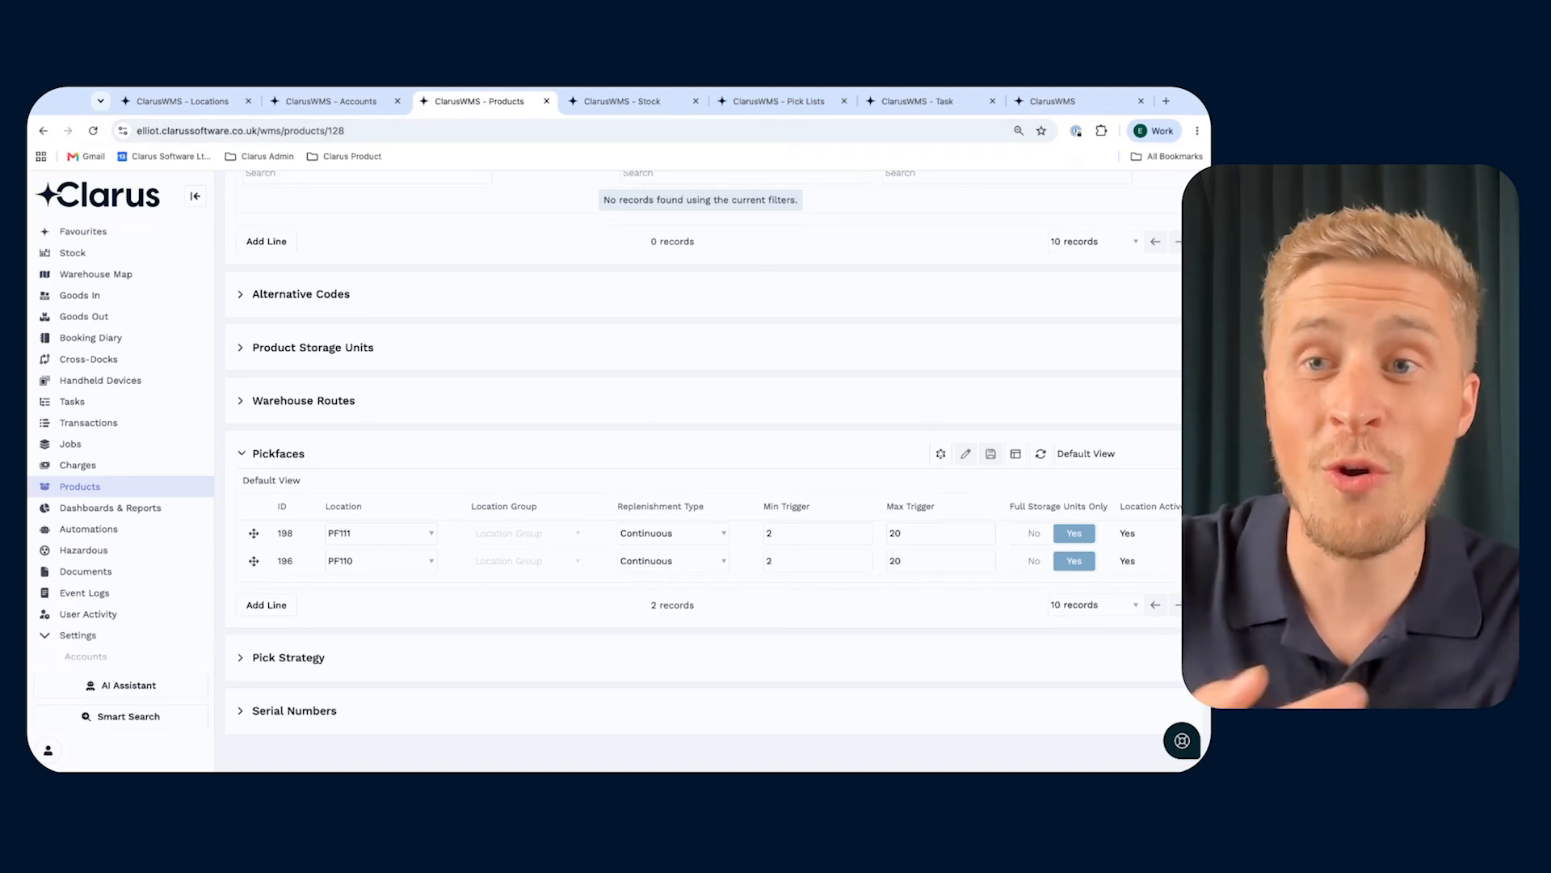
{"action": "left_click", "coordinate": [911, 103]}
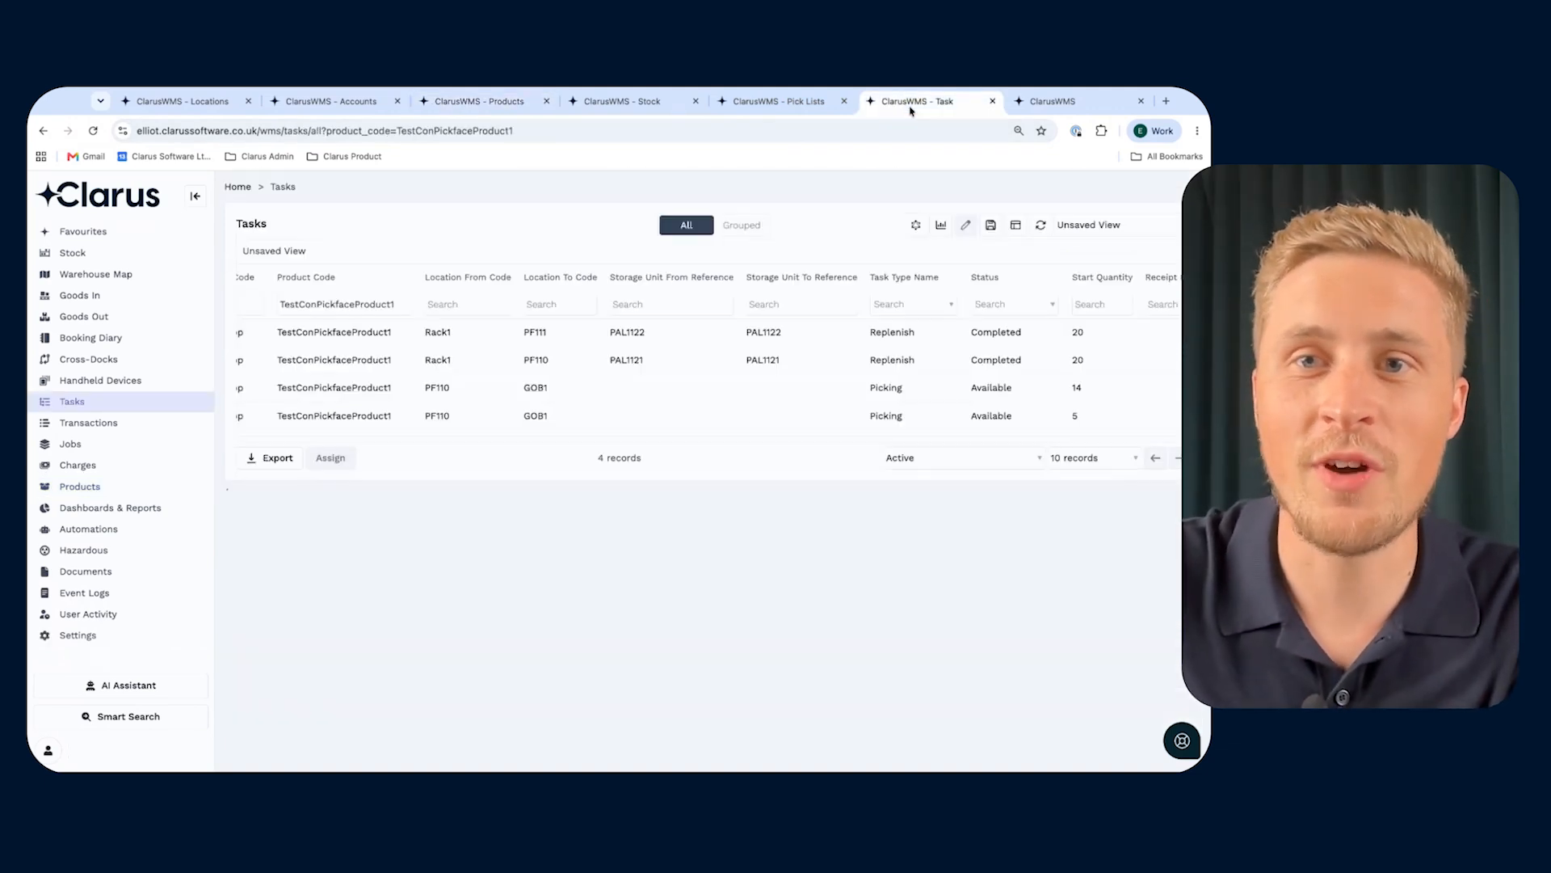
{"action": "left_click", "coordinate": [1042, 226]}
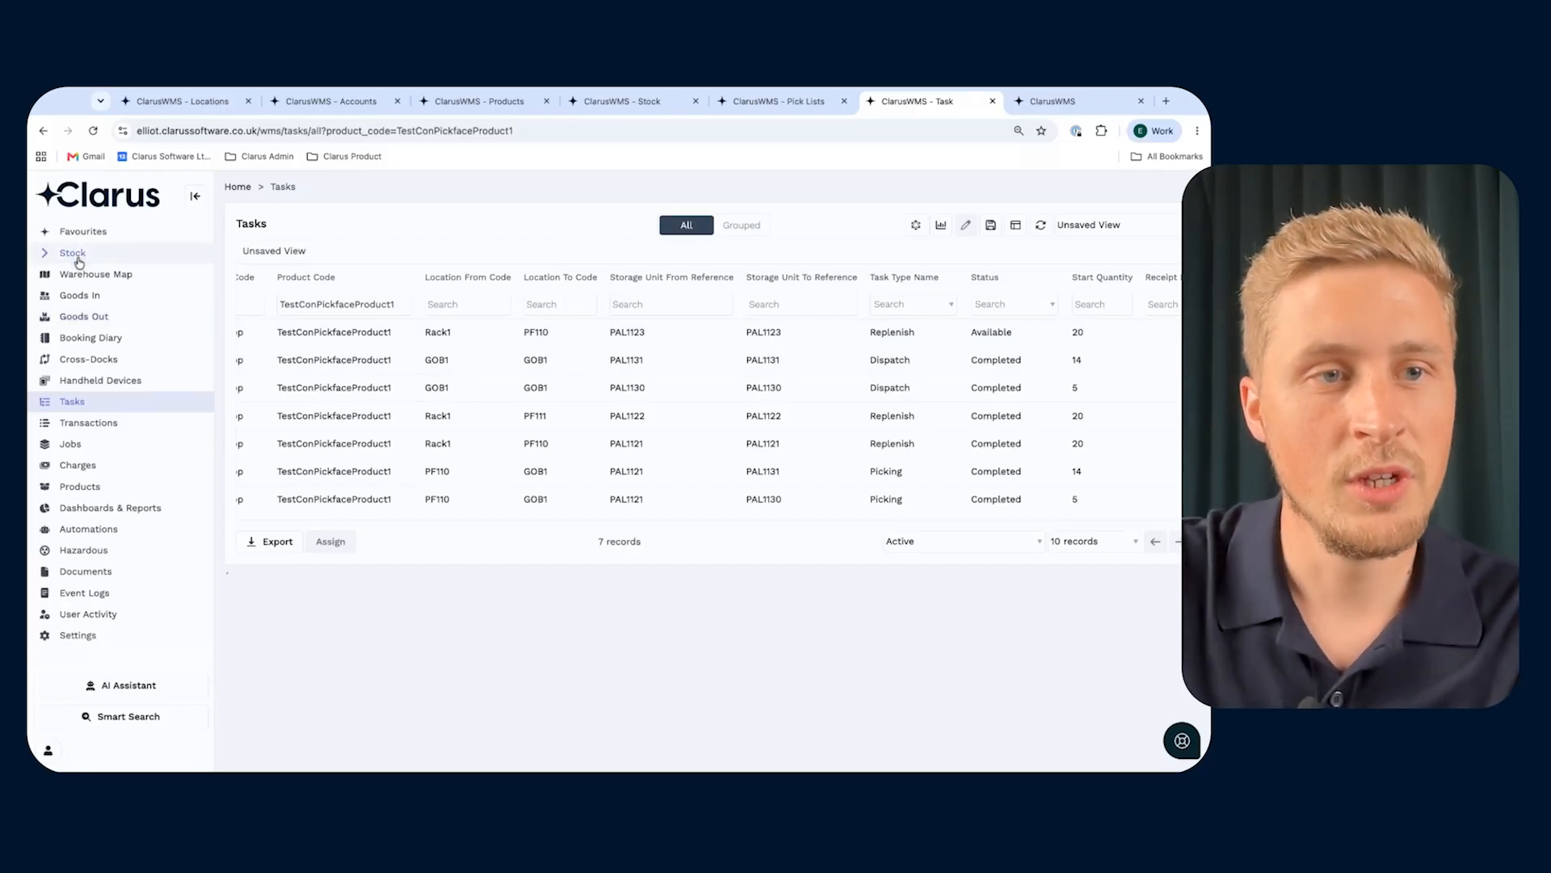
- Refresh the stock list for TestConPickfaceProduct1 and examine the locations, statuses and quantities of its storage units
{"action": "left_click", "coordinate": [651, 112]}
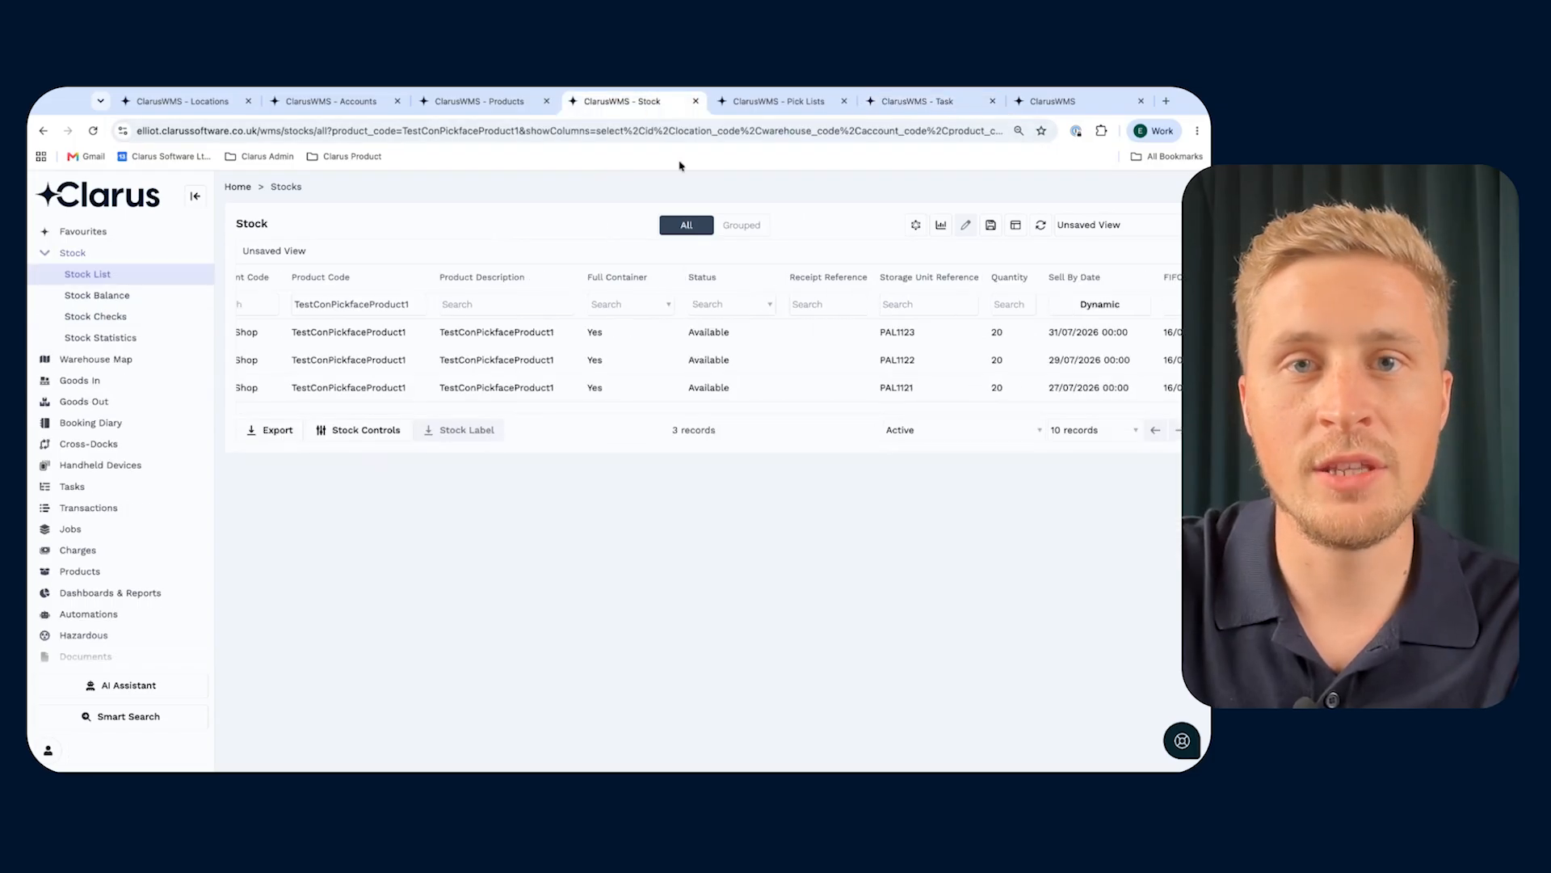
{"action": "left_click", "coordinate": [1047, 231]}
{"action": "scroll", "coordinate": [769, 364], "scroll_direction": "left", "scroll_amount": 3}
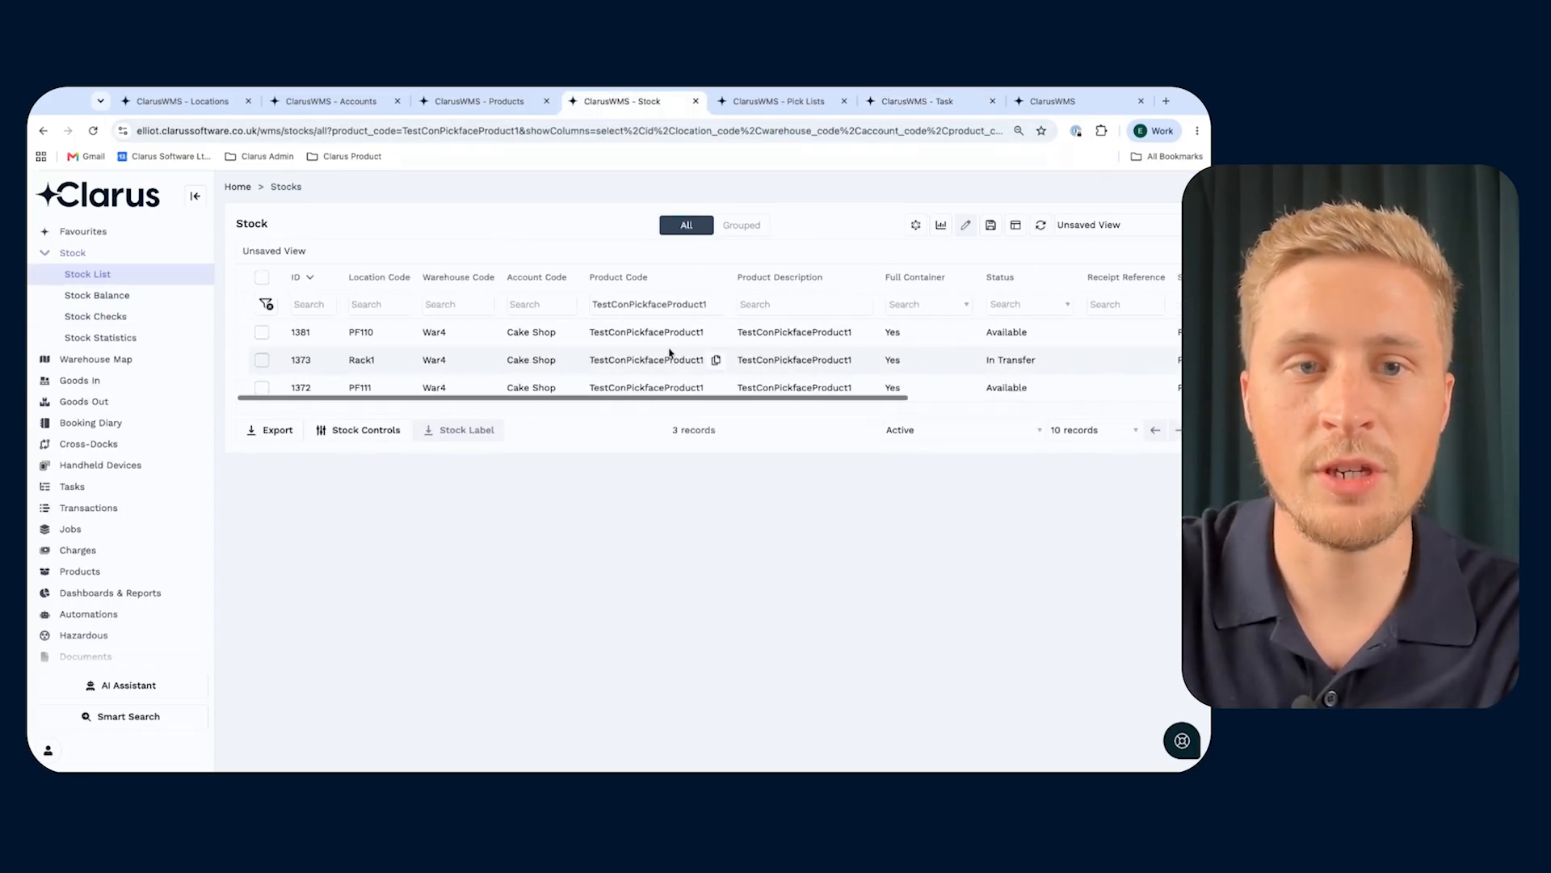
{"action": "scroll", "coordinate": [634, 385], "scroll_direction": "right", "scroll_amount": 5}
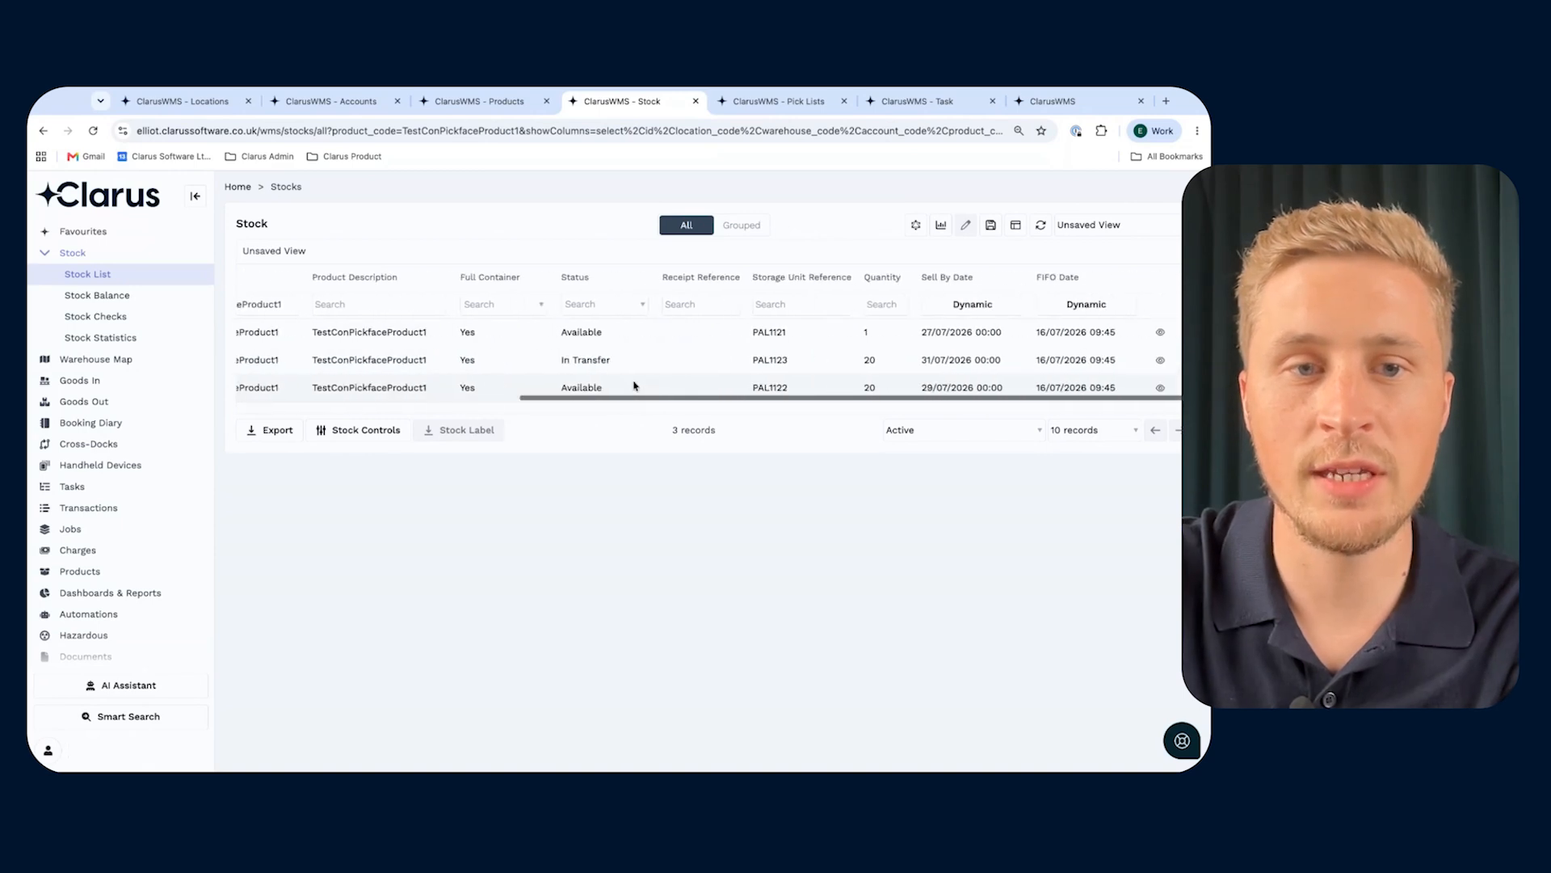
{"action": "scroll", "coordinate": [889, 394], "scroll_direction": "left", "scroll_amount": 5}
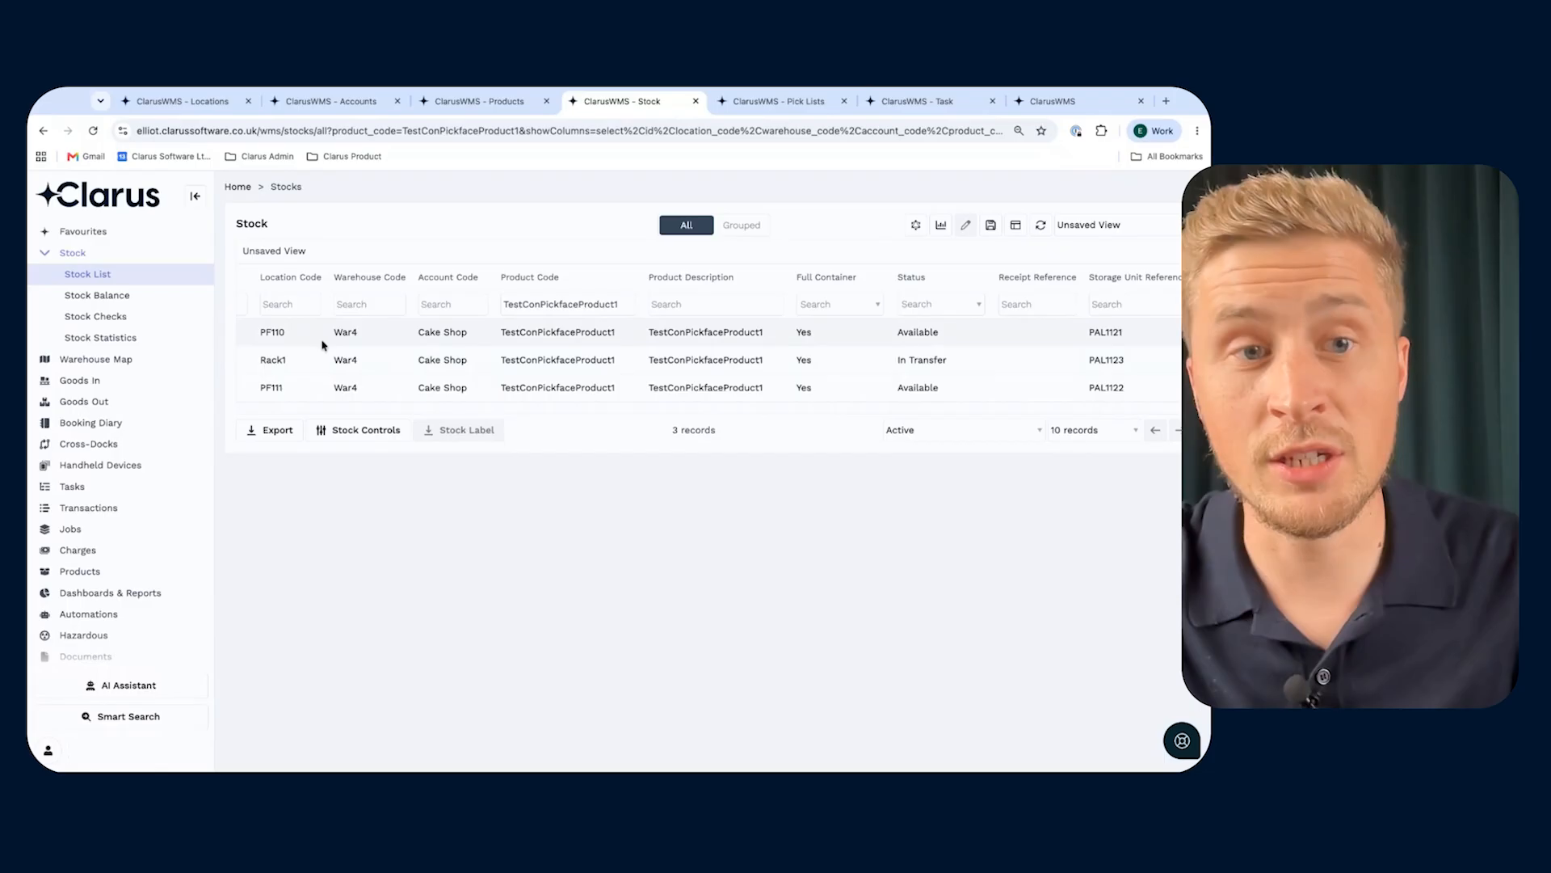
{"action": "mouse_move", "coordinate": [311, 343]}
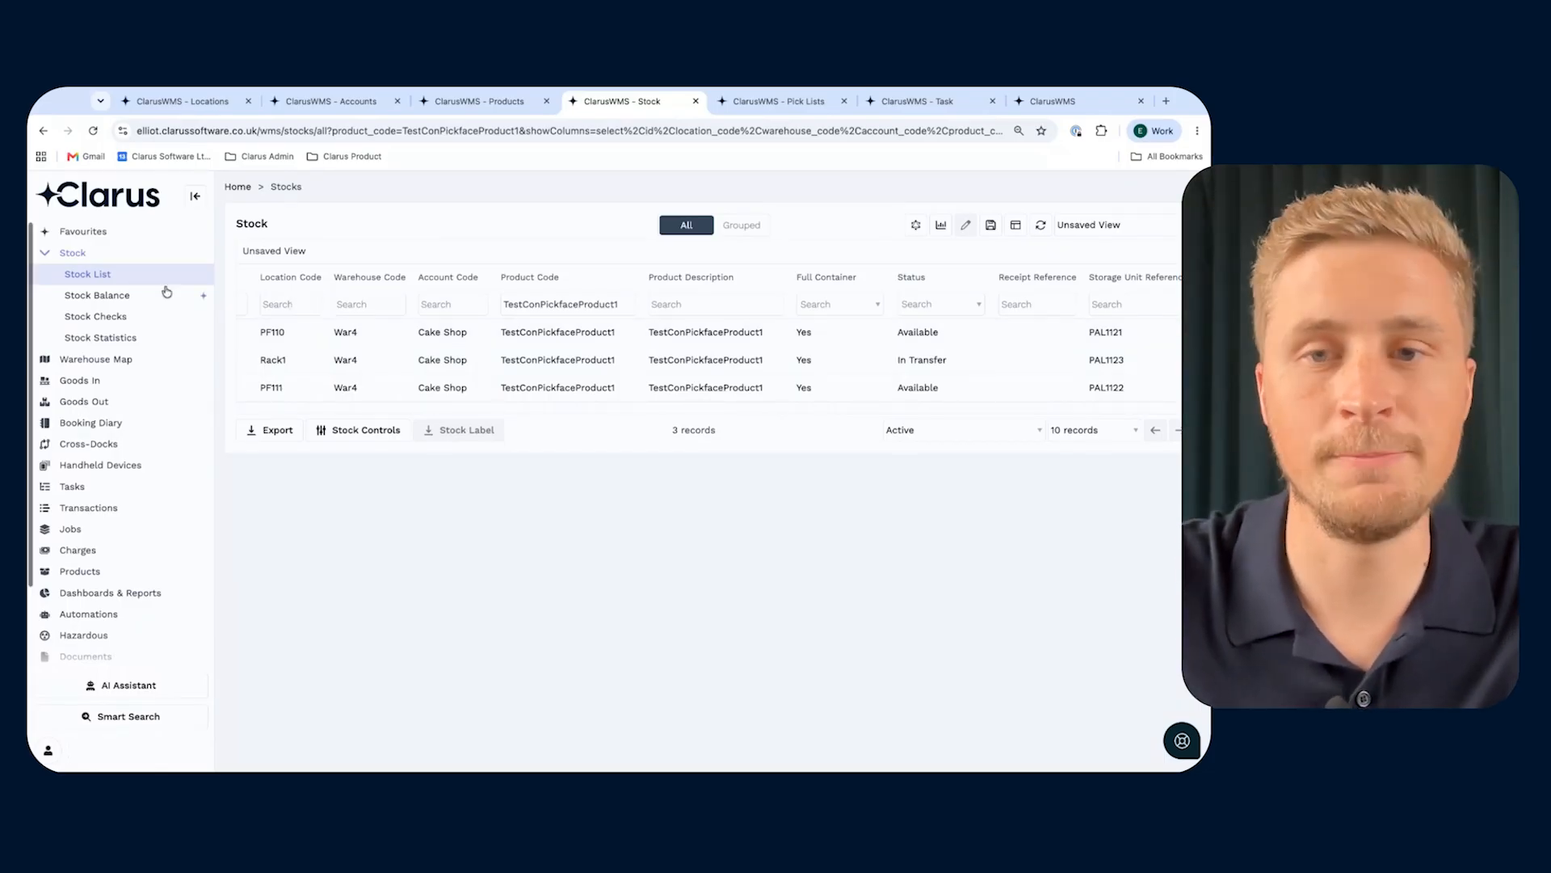
- Start a new sales order with the reference ContinuousPickfaces2
{"action": "left_click", "coordinate": [75, 402]}
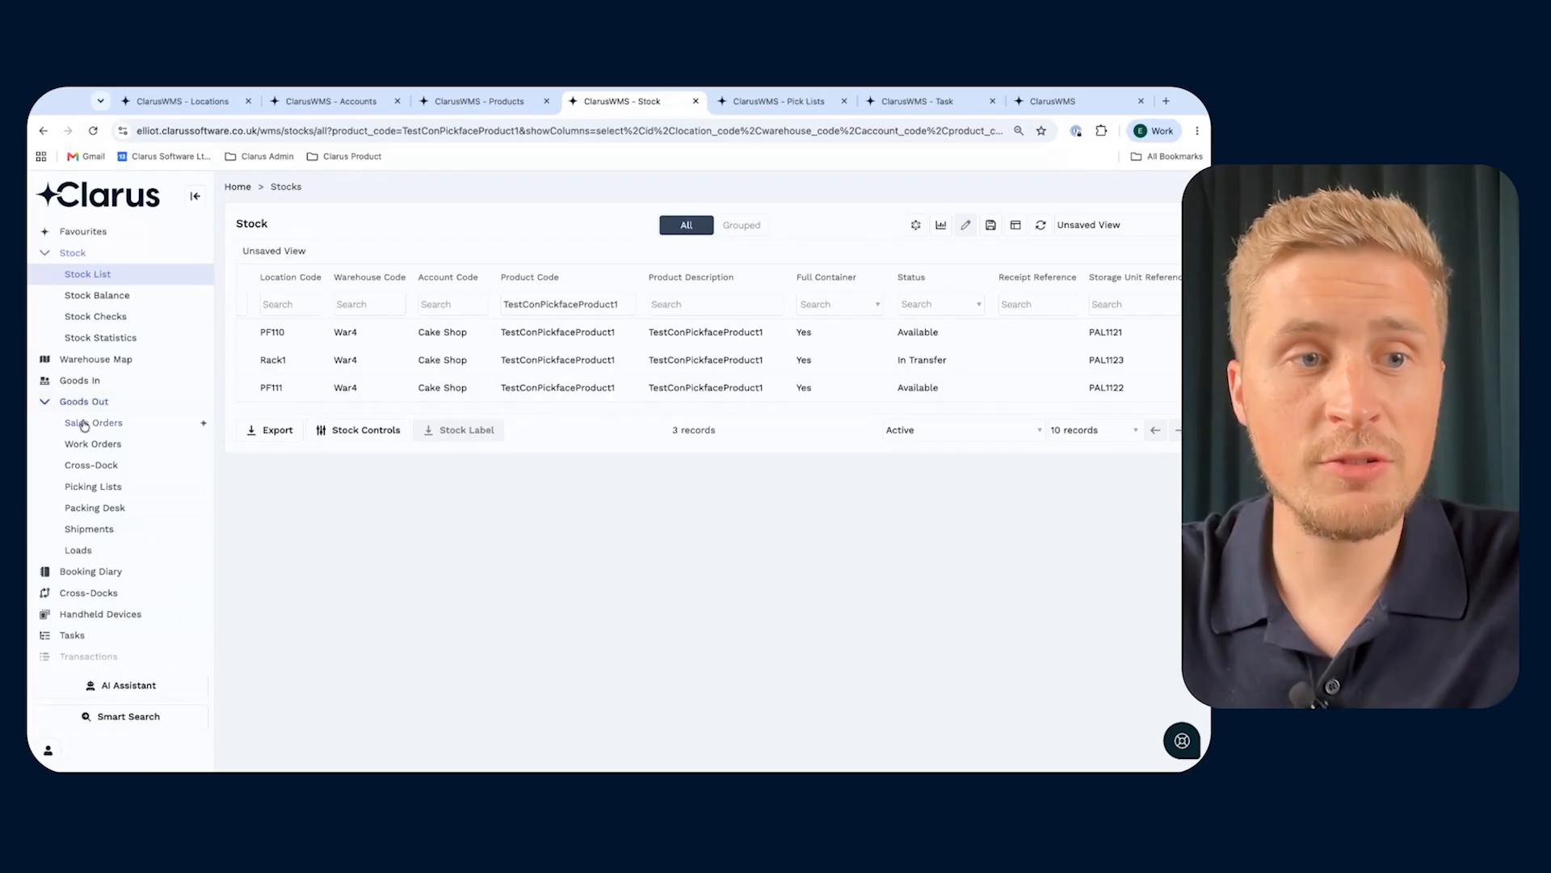
{"action": "left_click", "coordinate": [84, 423]}
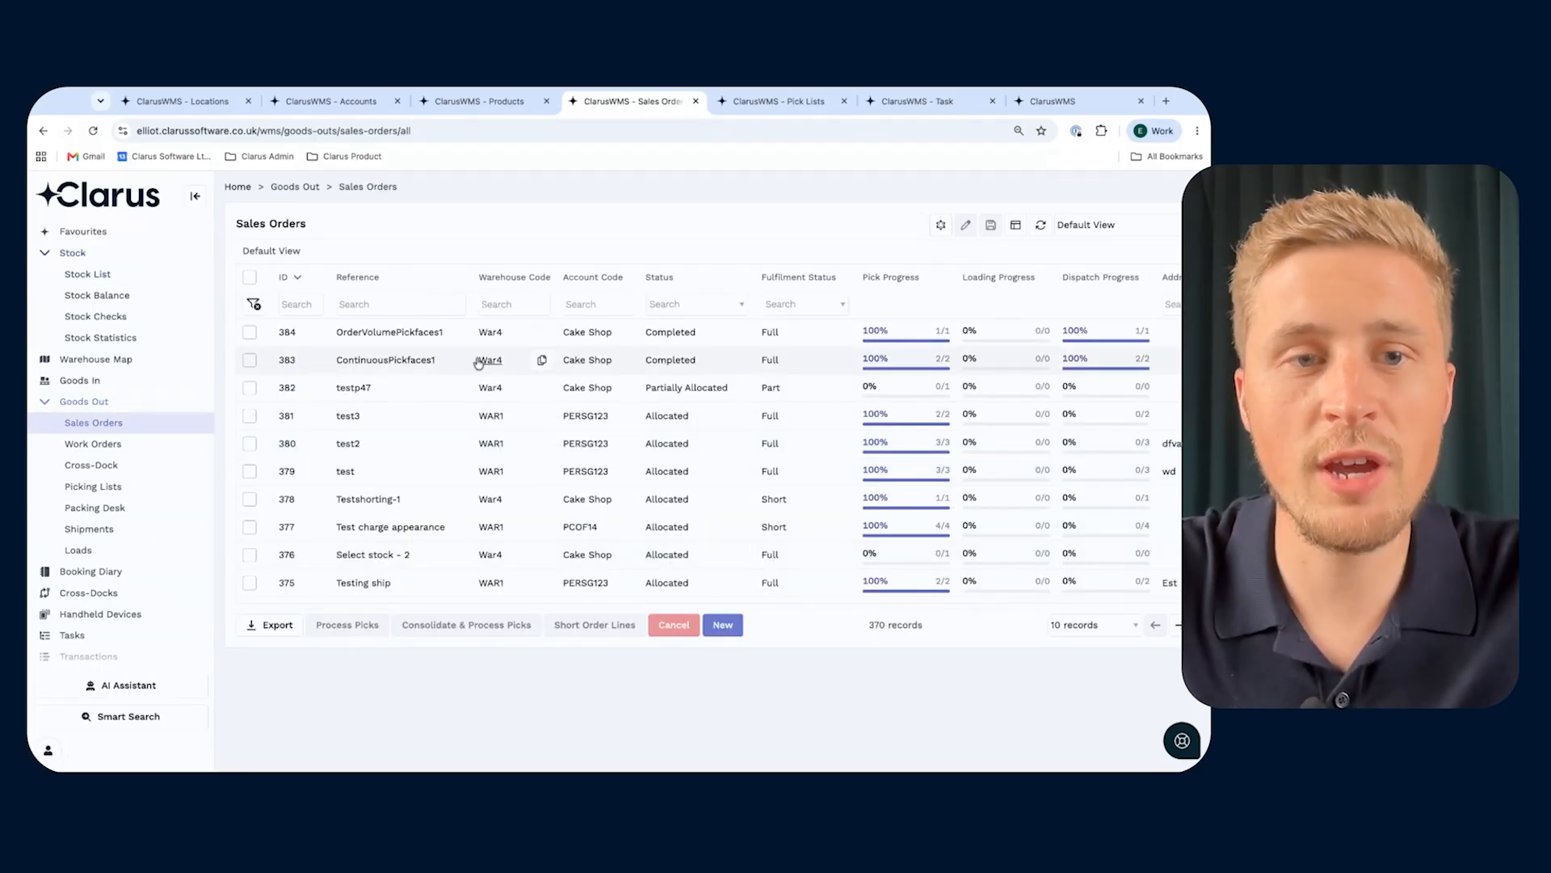
{"action": "left_click", "coordinate": [718, 625]}
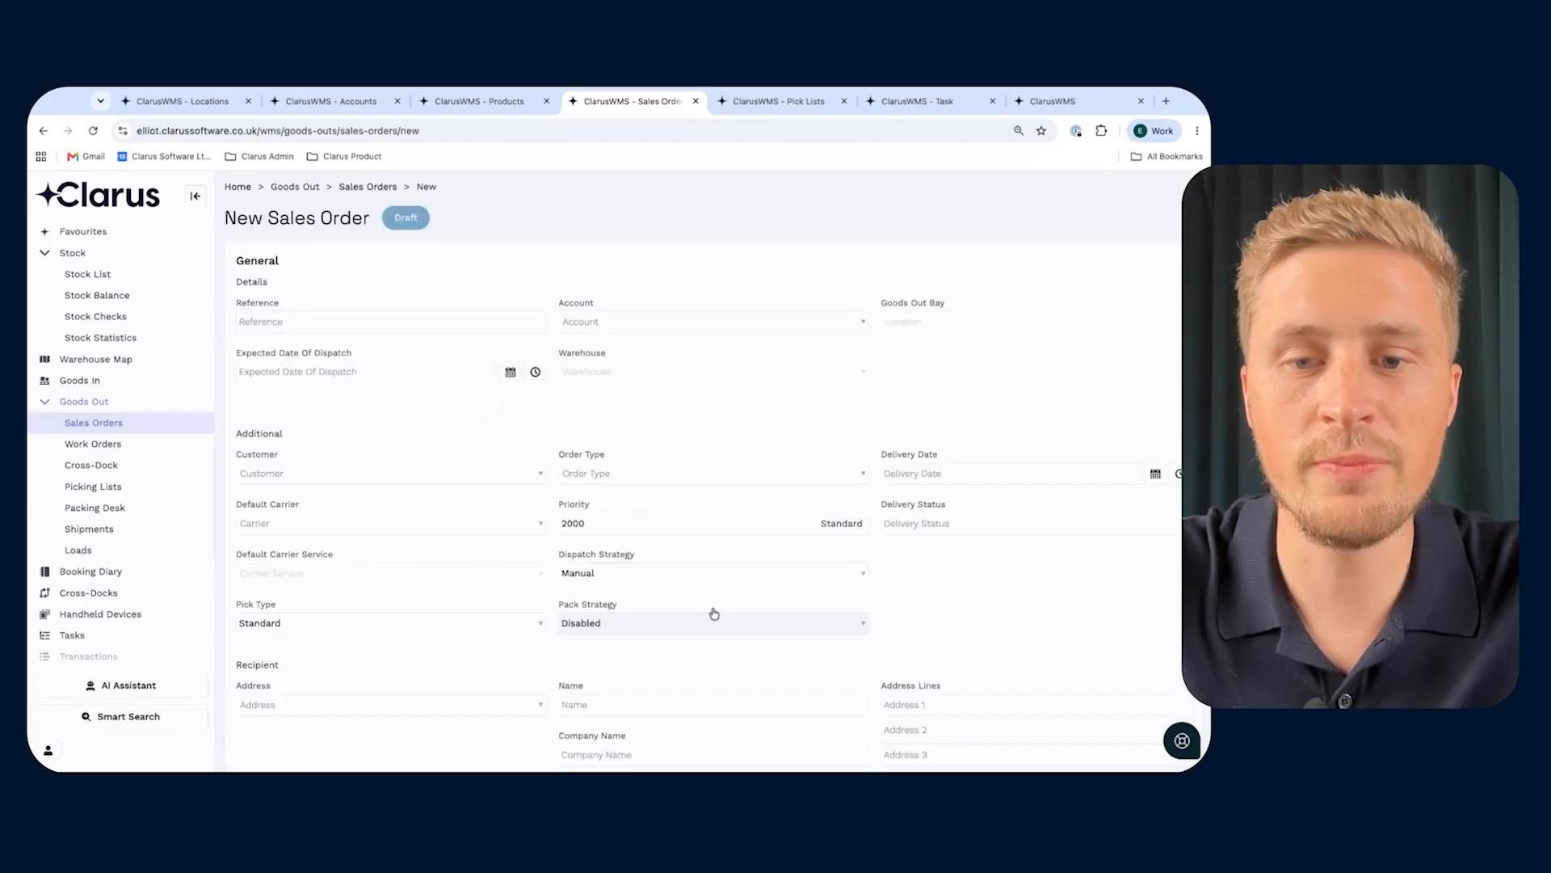
{"action": "left_click", "coordinate": [393, 324]}
{"action": "key", "text": "ctrl+v"}
{"action": "key", "text": "BackSpace"}
{"action": "type", "text": "2"}
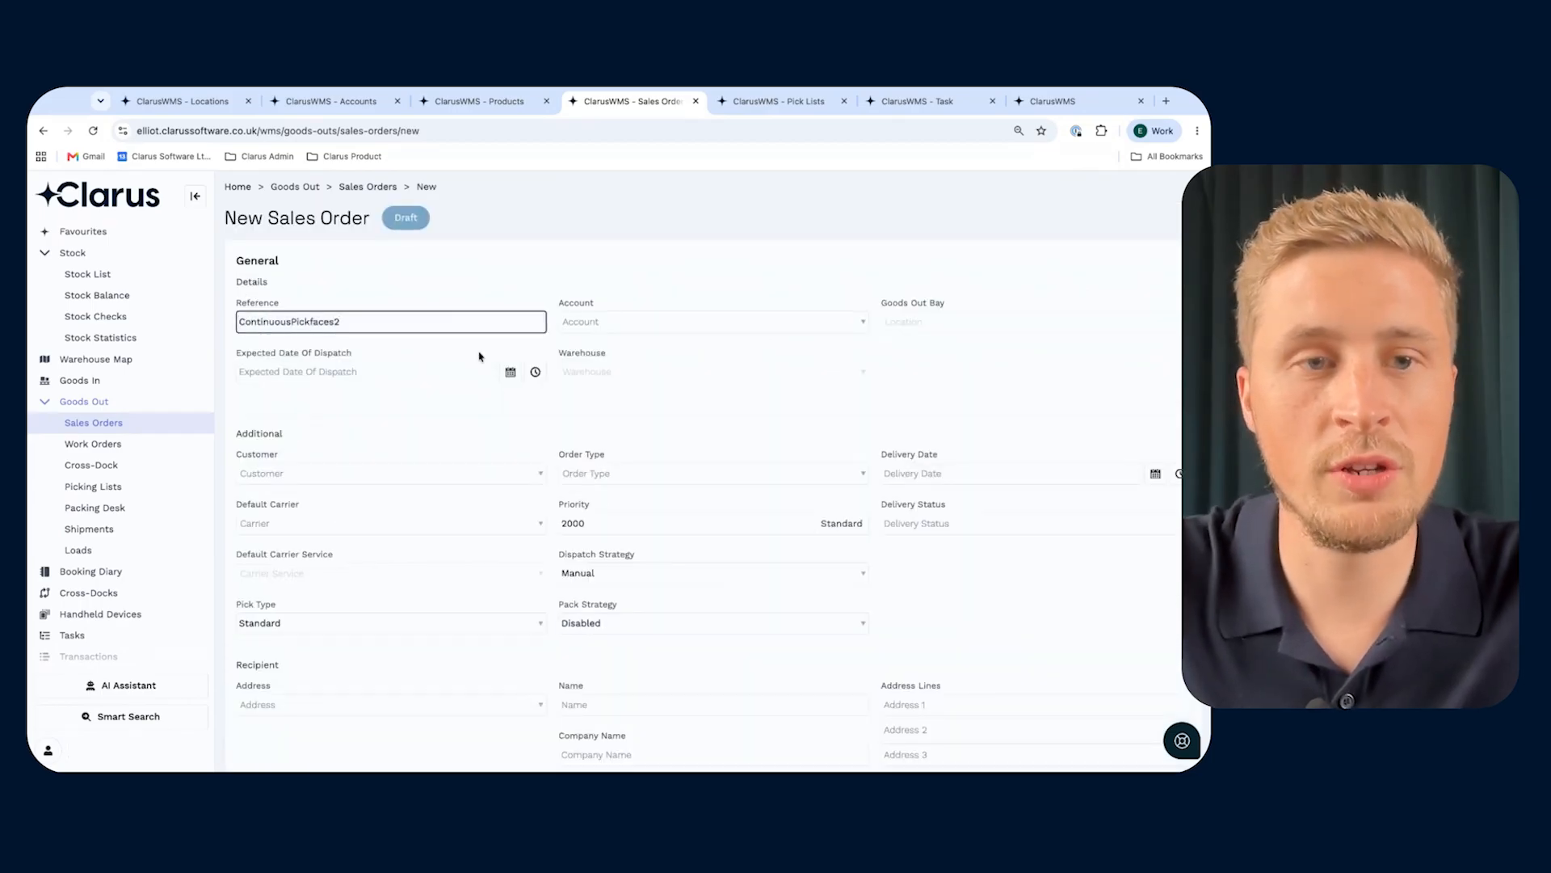
- Set the order's expected dispatch date to the current date and time and its account to Cake Shop
{"action": "left_click", "coordinate": [535, 372]}
{"action": "left_click", "coordinate": [735, 327]}
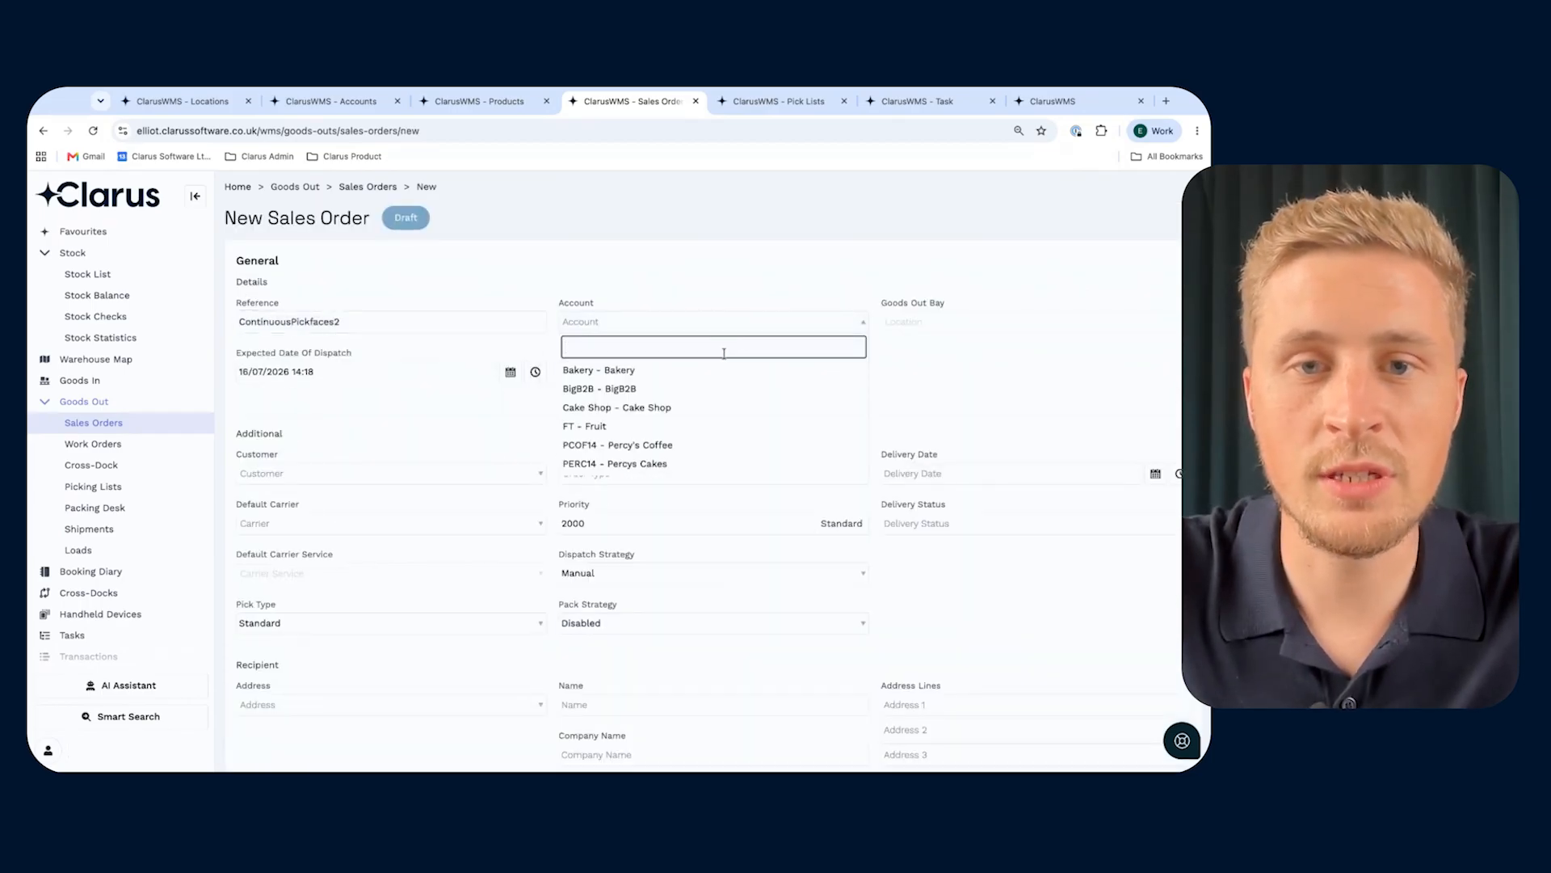
{"action": "left_click", "coordinate": [704, 410]}
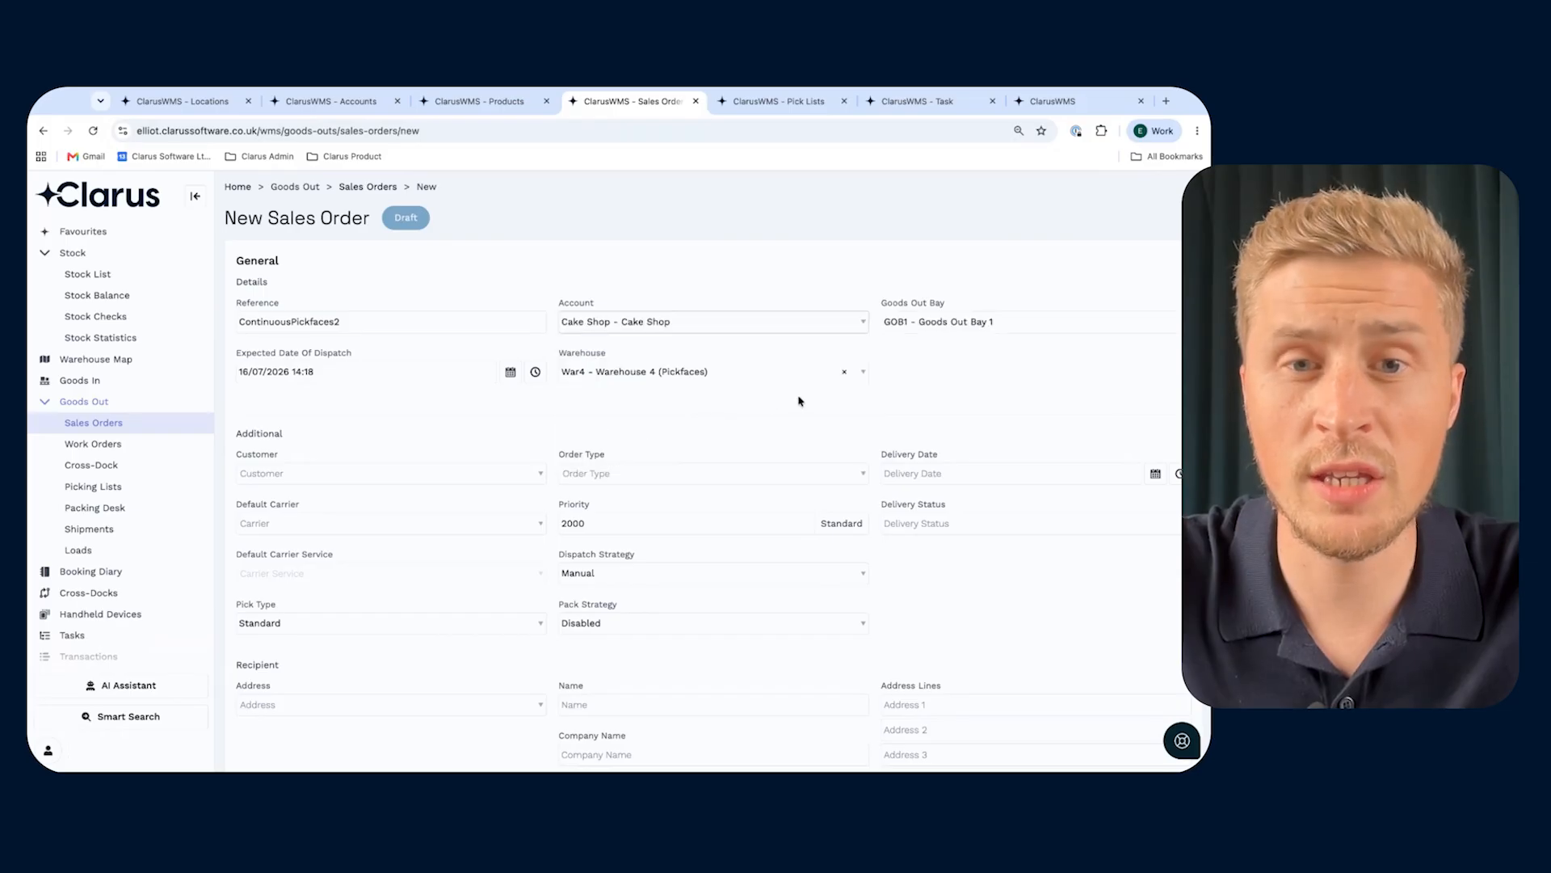
- Fill in the first order line with product TestConPickfaceProduct1 and a quantity of 5
{"action": "scroll", "coordinate": [731, 428], "scroll_direction": "down", "scroll_amount": 5}
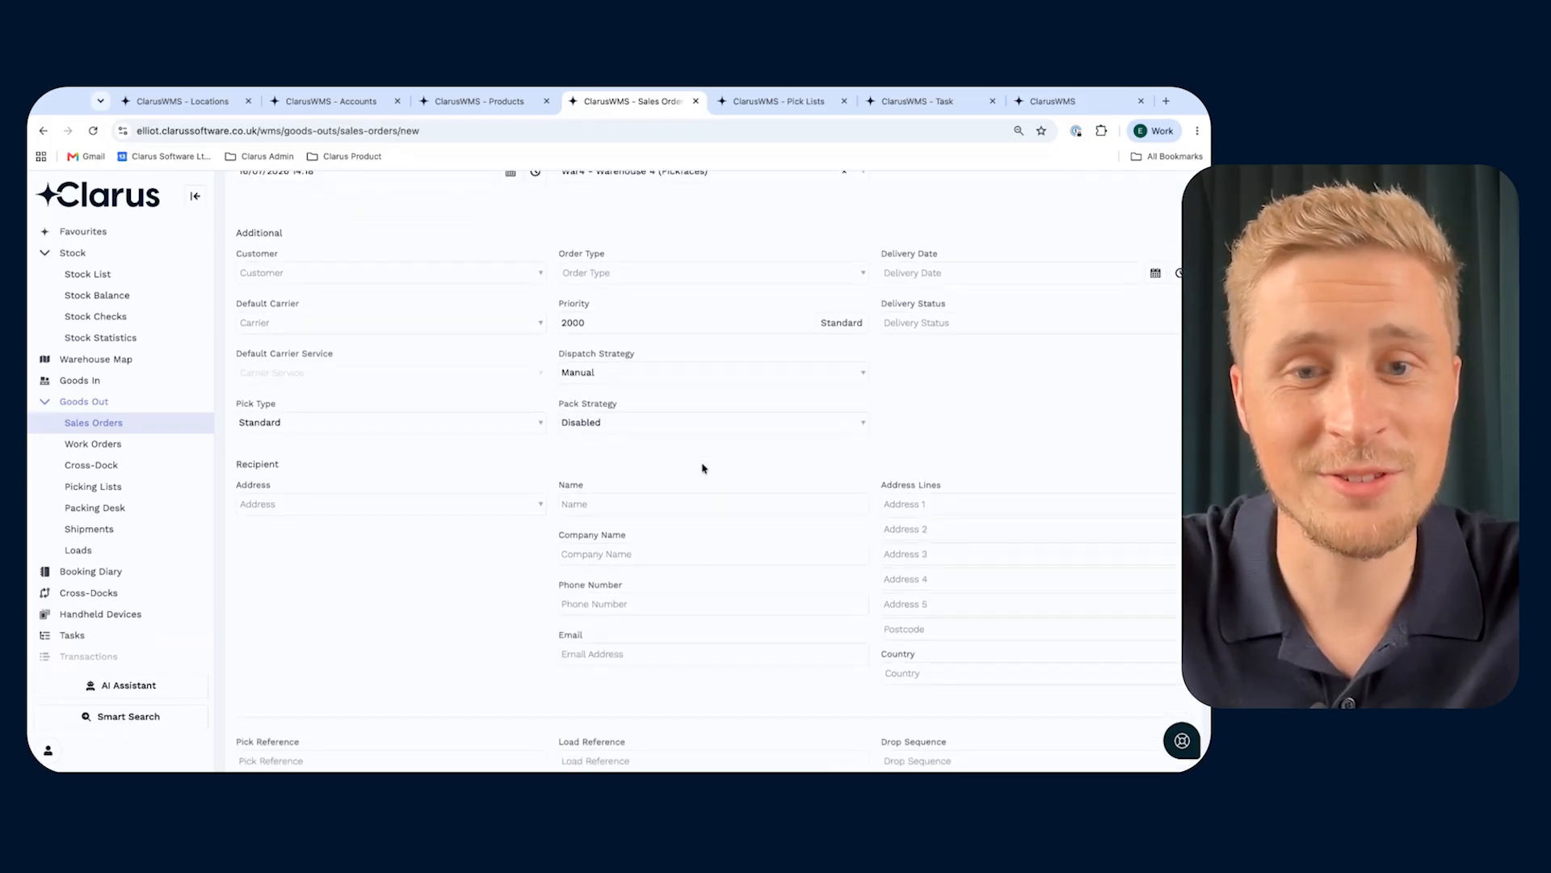
{"action": "scroll", "coordinate": [703, 467], "scroll_direction": "down", "scroll_amount": 5}
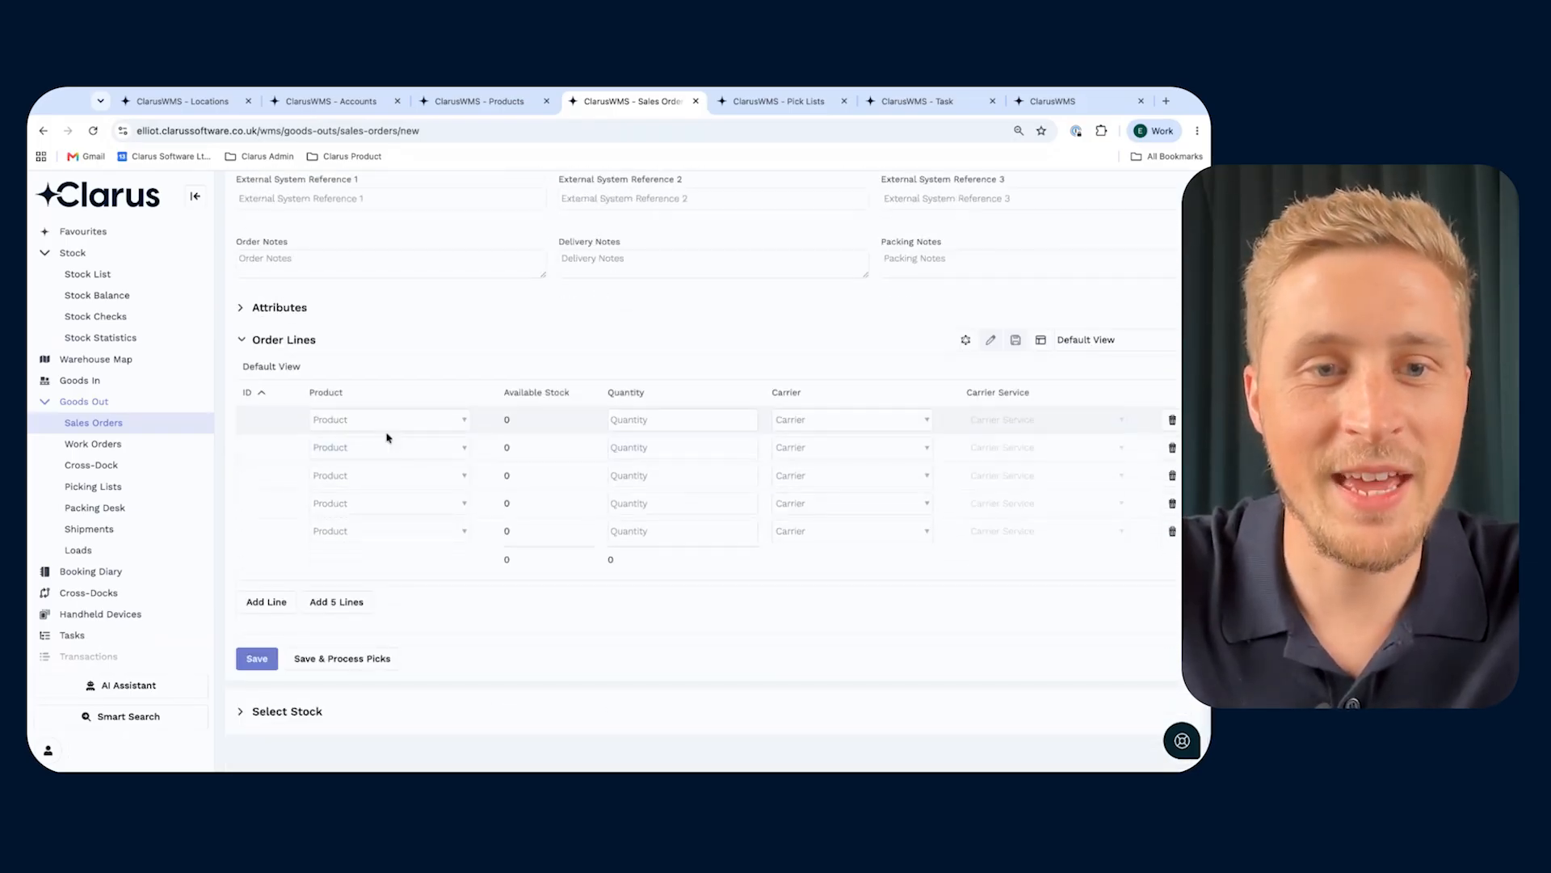
{"action": "left_click", "coordinate": [387, 431]}
{"action": "type", "text": "testco"}
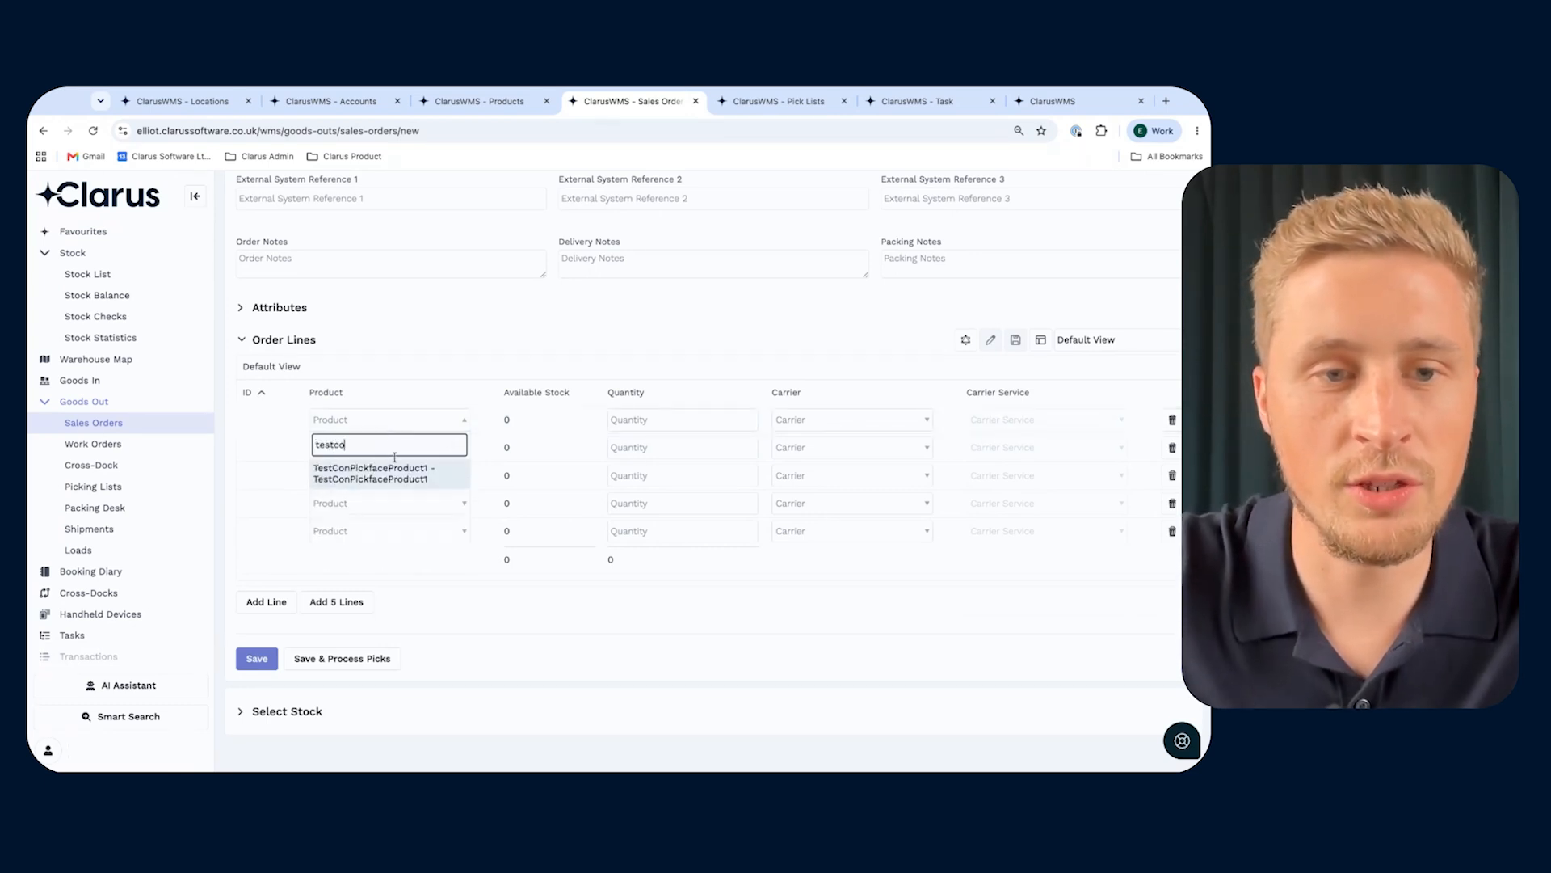
{"action": "left_click", "coordinate": [374, 491]}
{"action": "left_click", "coordinate": [739, 420]}
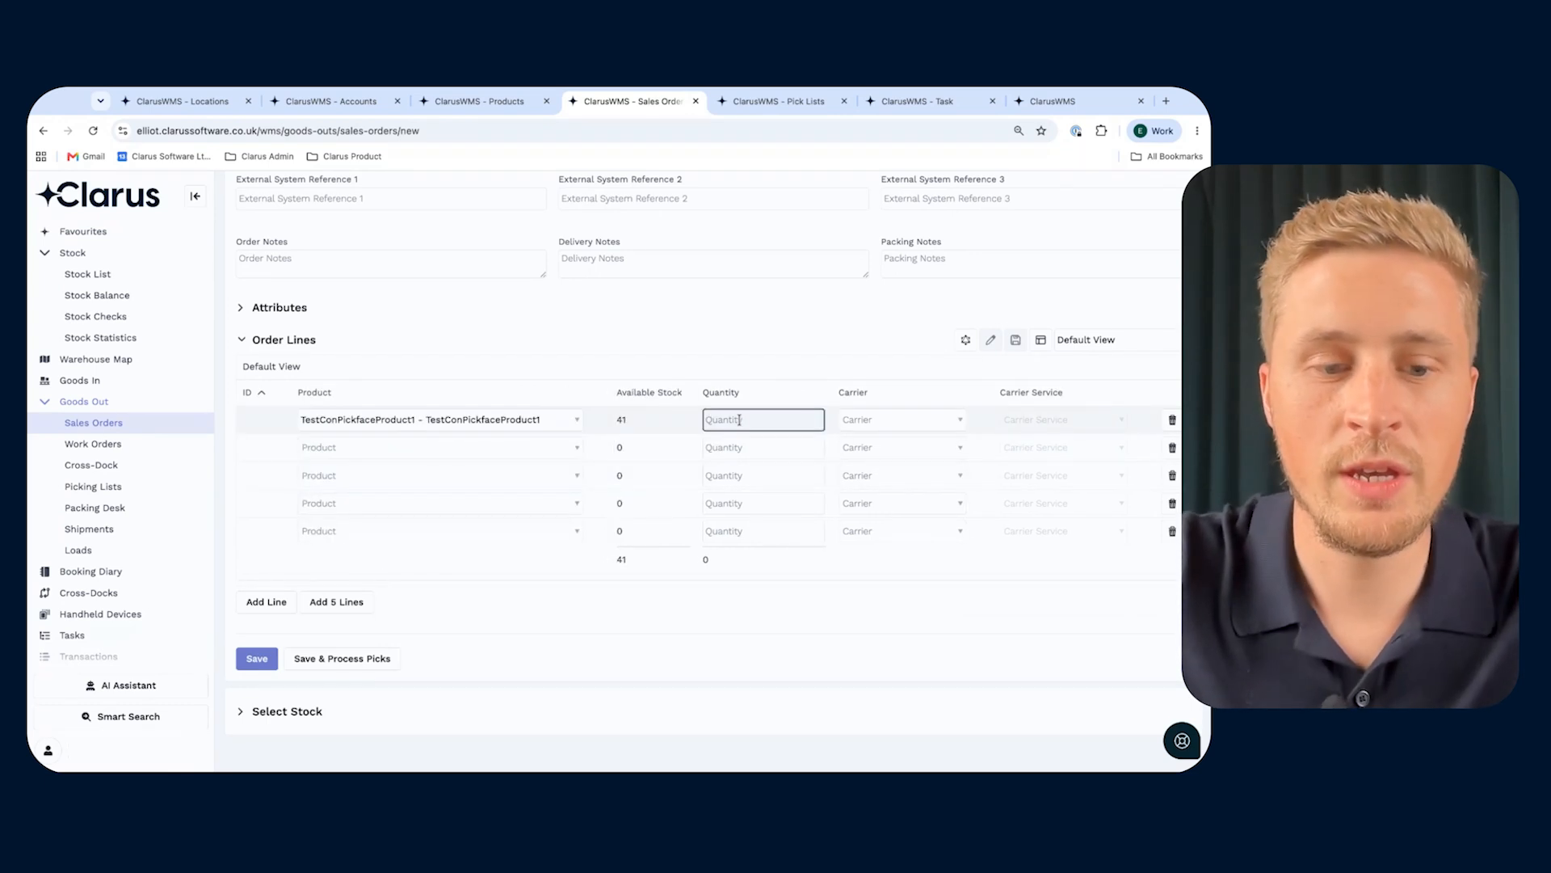
{"action": "type", "text": "5"}
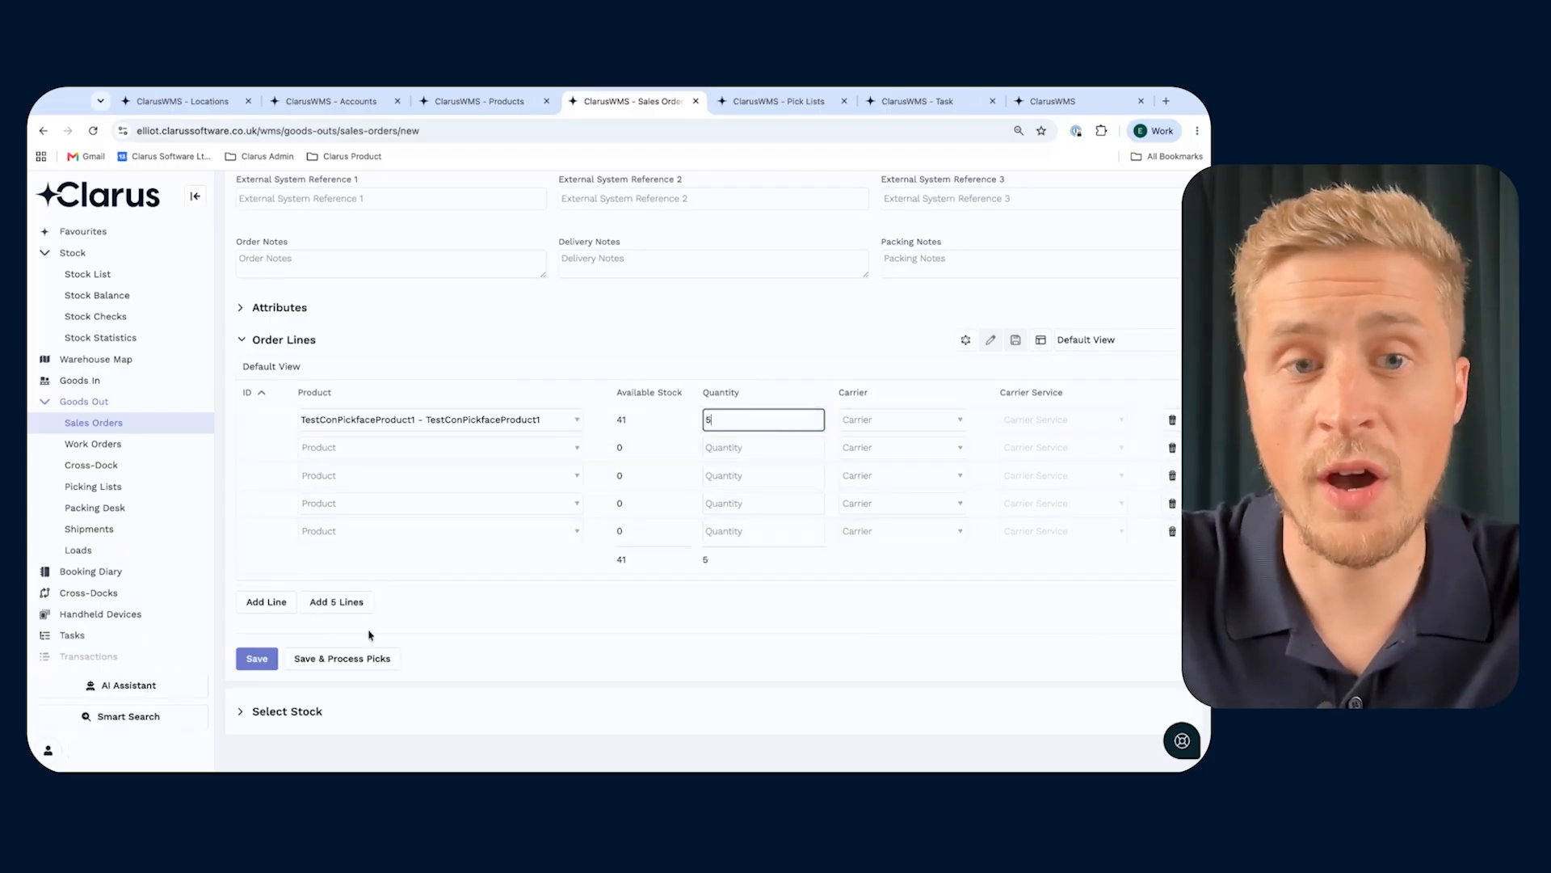
- Save the sales order with pick processing, and open the resulting pick list to check the pick's source location
{"action": "left_click", "coordinate": [333, 661]}
{"action": "left_click", "coordinate": [658, 512]}
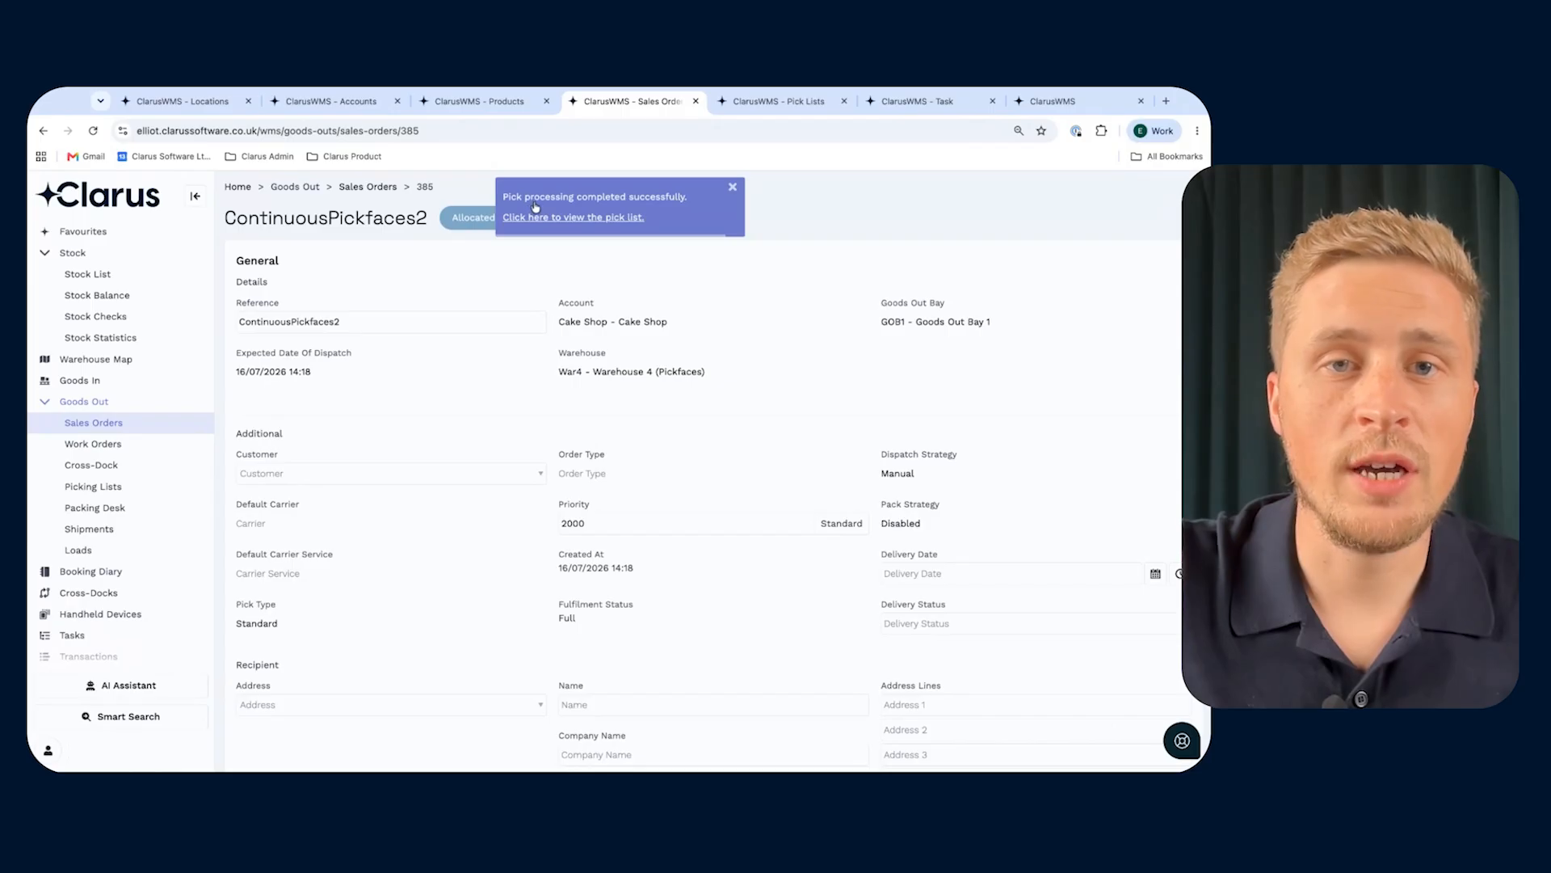
{"action": "left_click", "coordinate": [580, 218]}
{"action": "scroll", "coordinate": [546, 501], "scroll_direction": "down", "scroll_amount": 1}
{"action": "scroll", "coordinate": [545, 501], "scroll_direction": "down", "scroll_amount": 10}
{"action": "scroll", "coordinate": [545, 500], "scroll_direction": "up", "scroll_amount": 4}
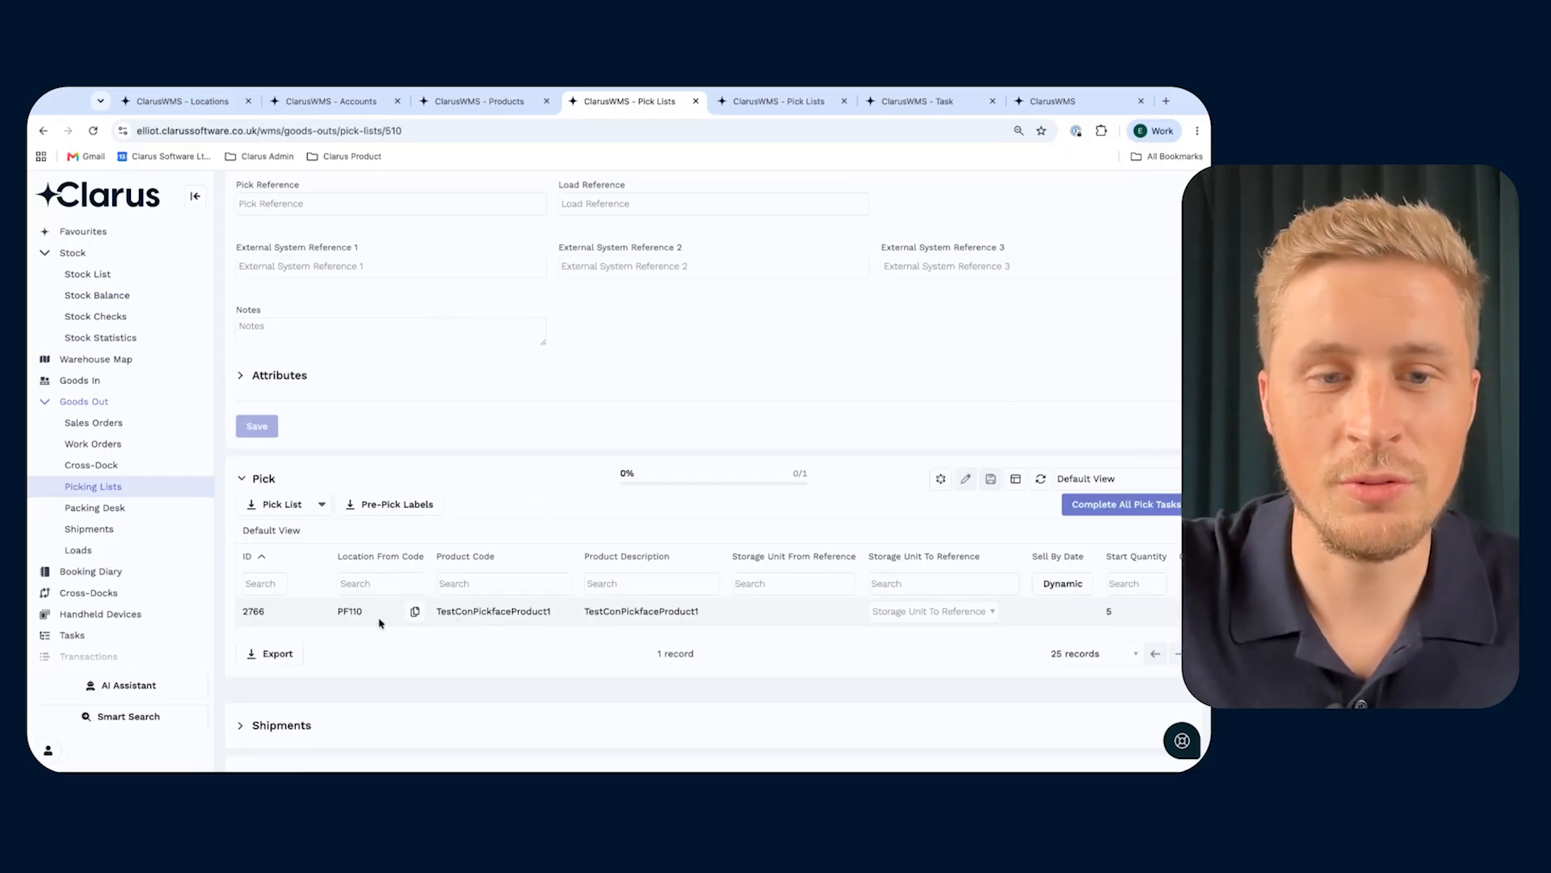
- Open the ContinuousPickfaces2 sales order from the sales orders list and review its order line
{"action": "left_click", "coordinate": [485, 103]}
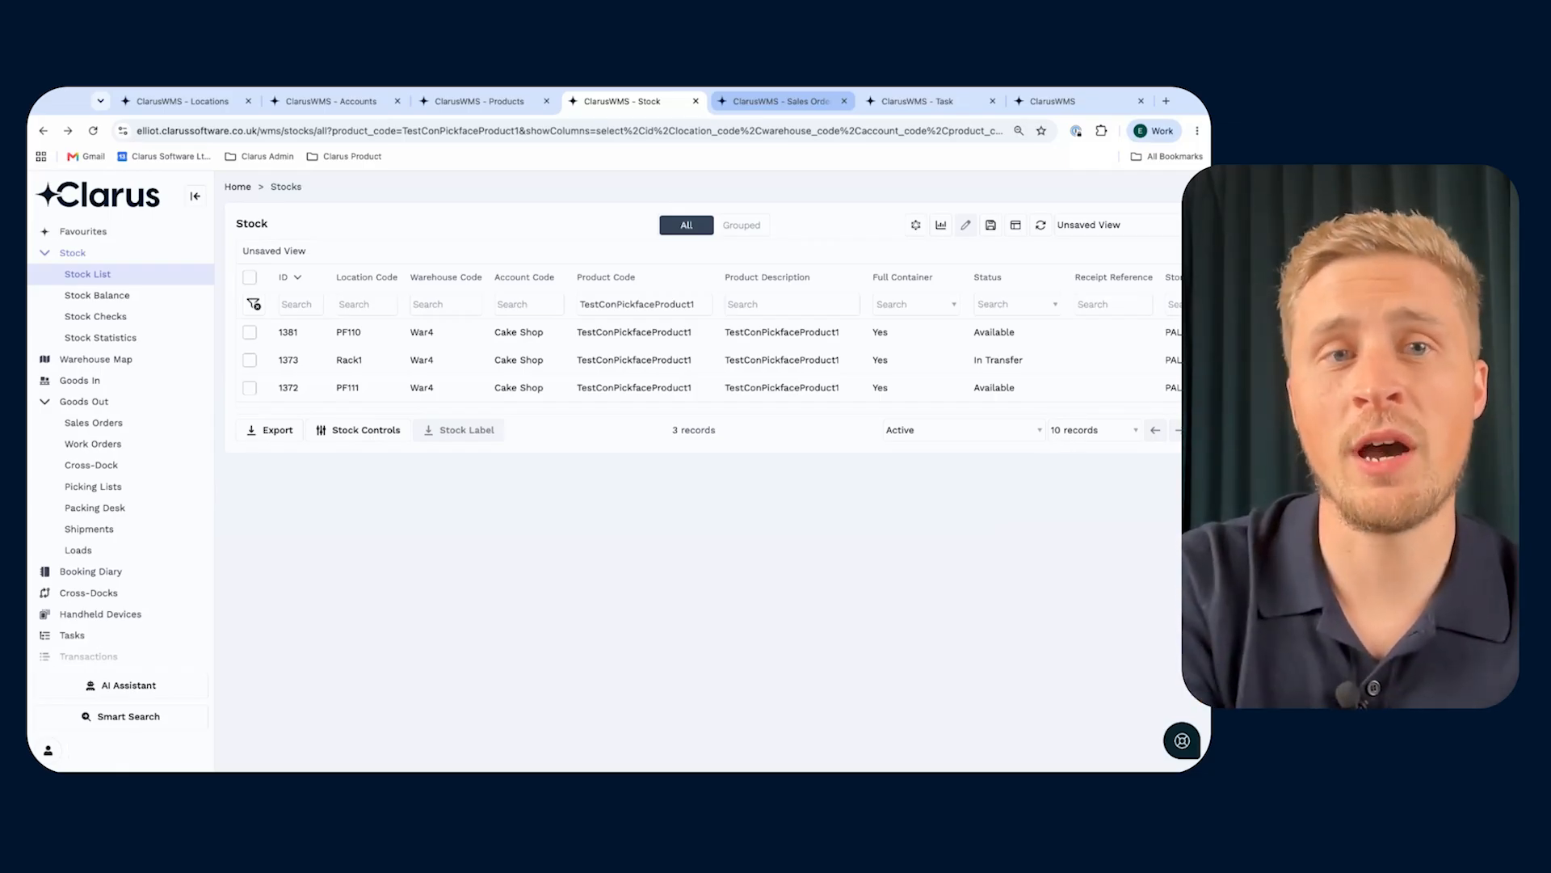
{"action": "left_click", "coordinate": [779, 101]}
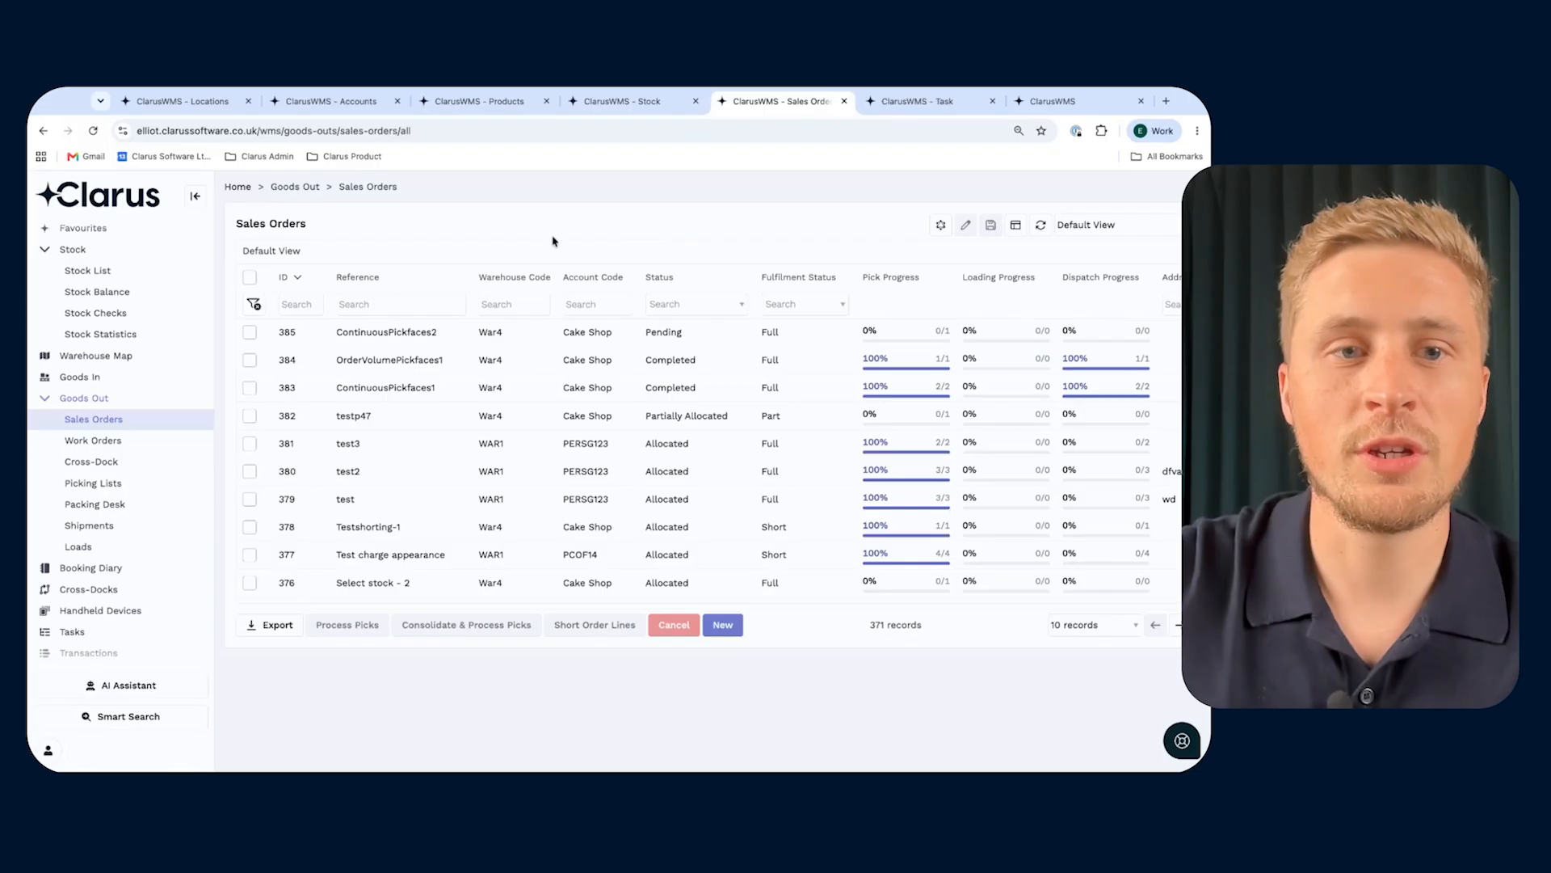
{"action": "left_click", "coordinate": [283, 334]}
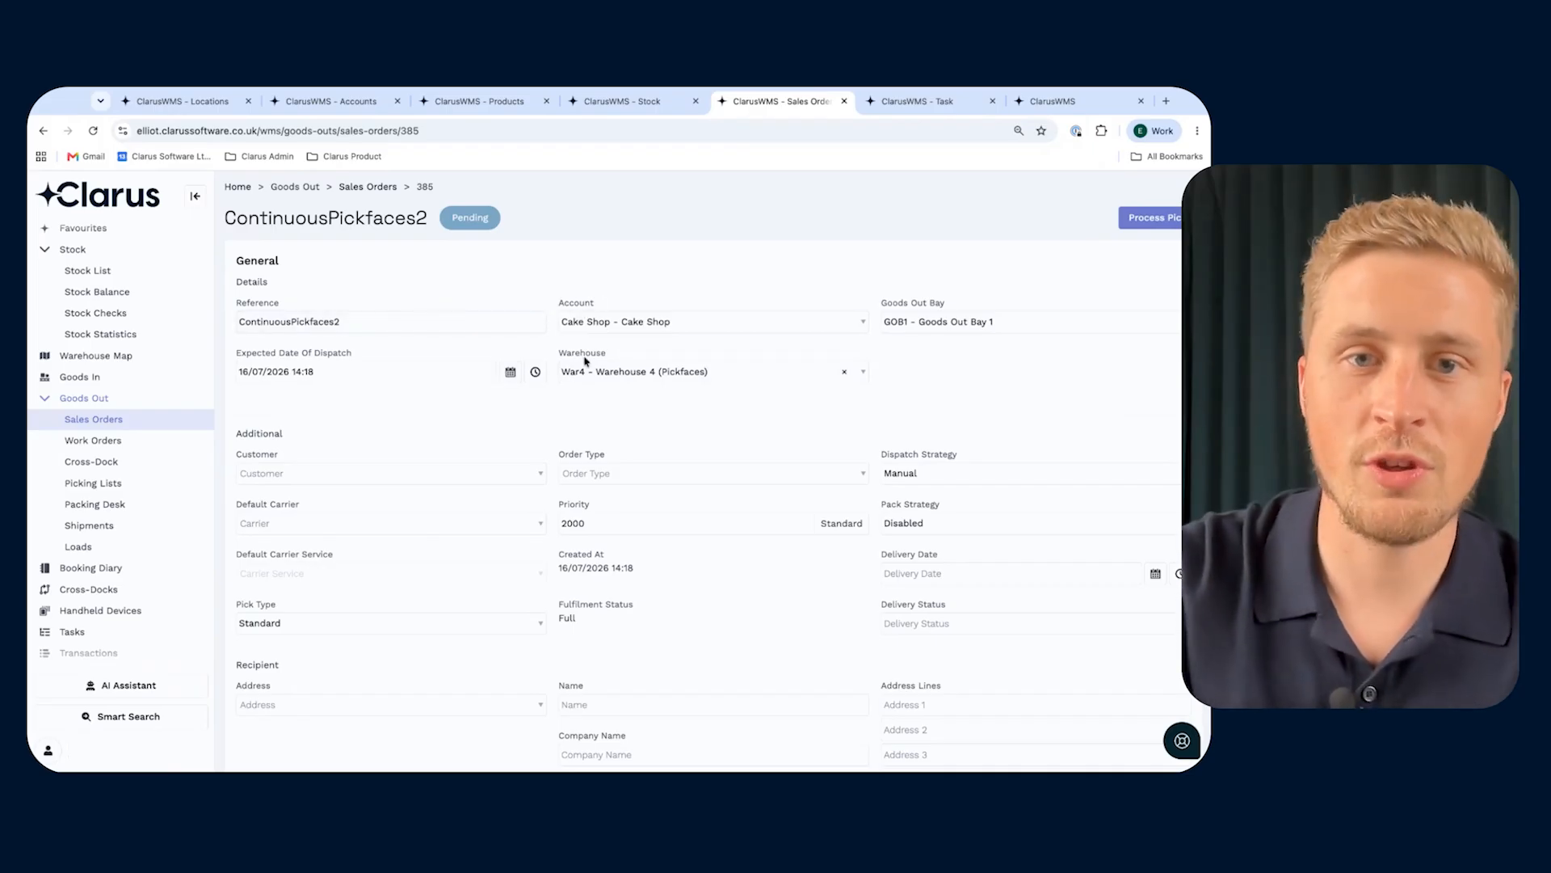
{"action": "scroll", "coordinate": [598, 392], "scroll_direction": "down", "scroll_amount": 1}
{"action": "scroll", "coordinate": [605, 434], "scroll_direction": "down", "scroll_amount": 10}
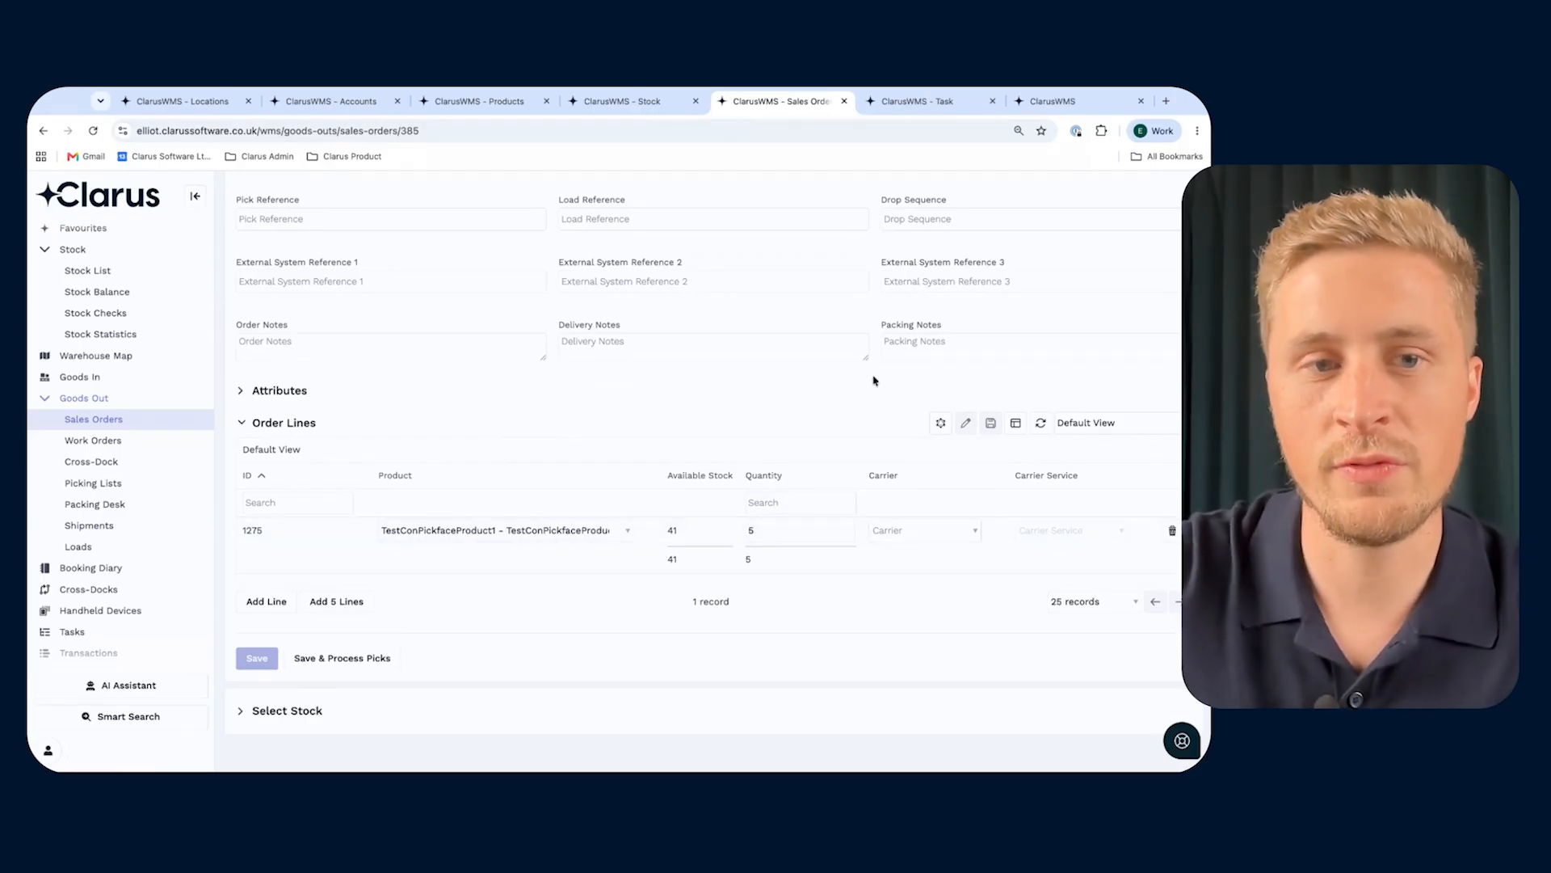
{"action": "scroll", "coordinate": [1129, 252], "scroll_direction": "up", "scroll_amount": 10}
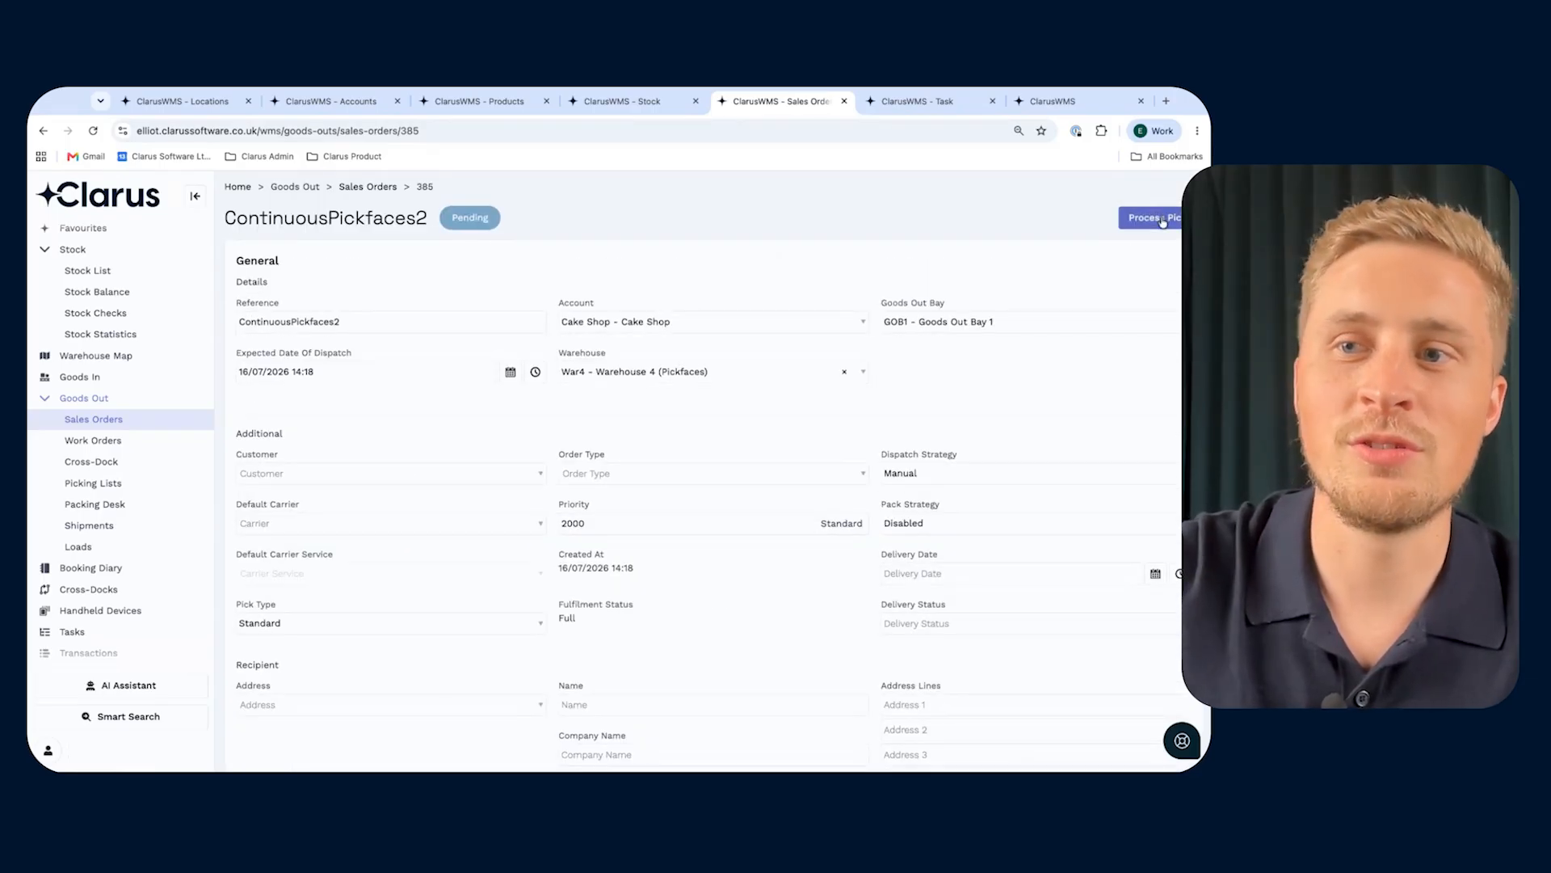
- Process the picks for the ContinuousPickfaces2 order and open the resulting pick list to check the pick's source location
{"action": "left_click", "coordinate": [1156, 218]}
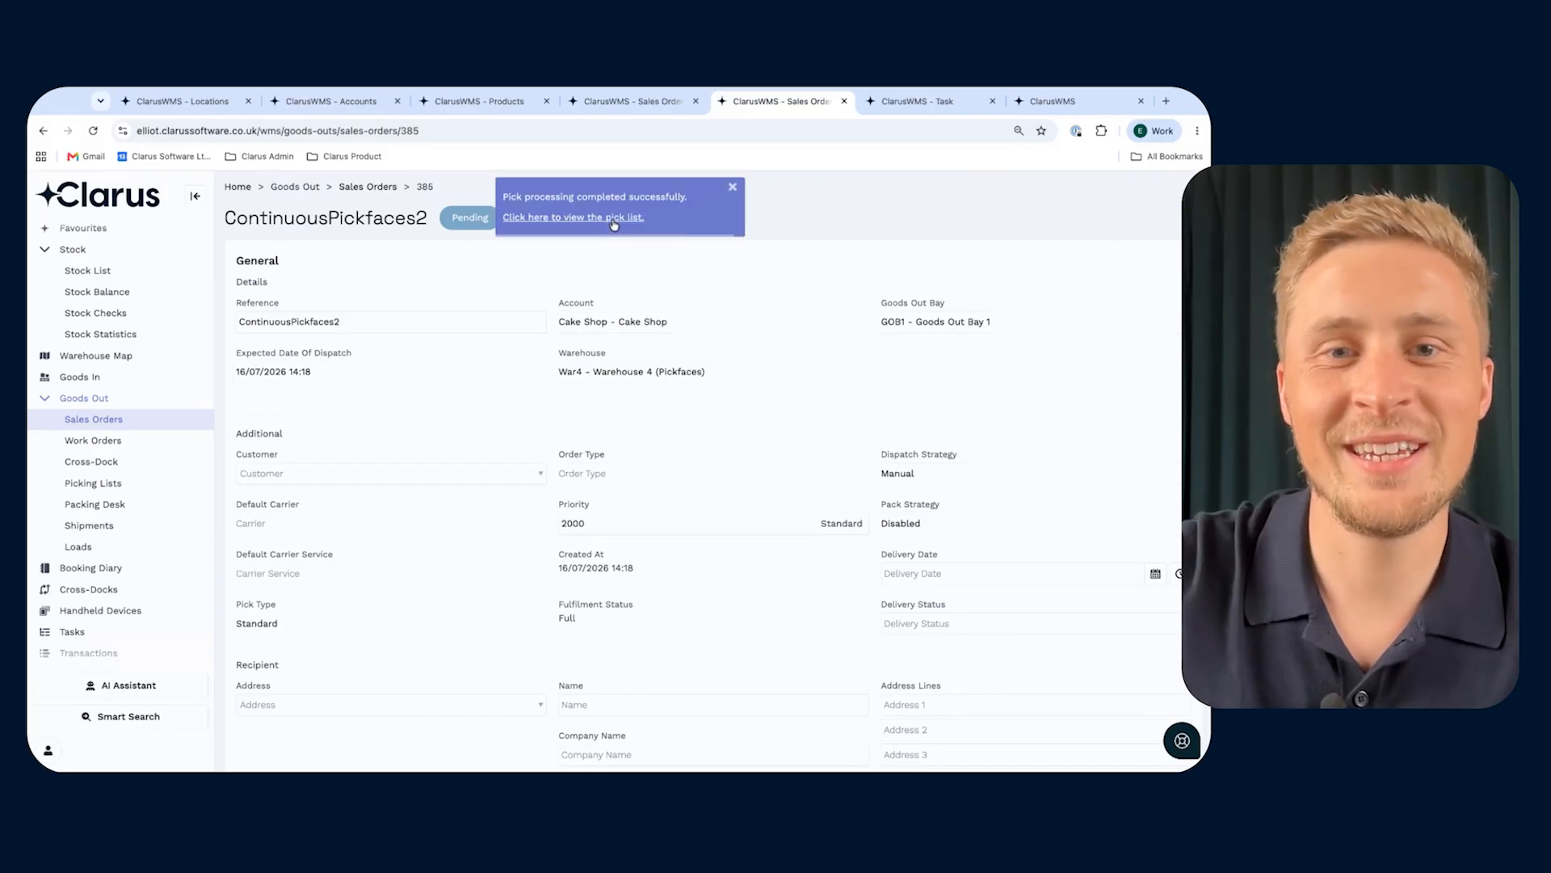
{"action": "left_click", "coordinate": [614, 218]}
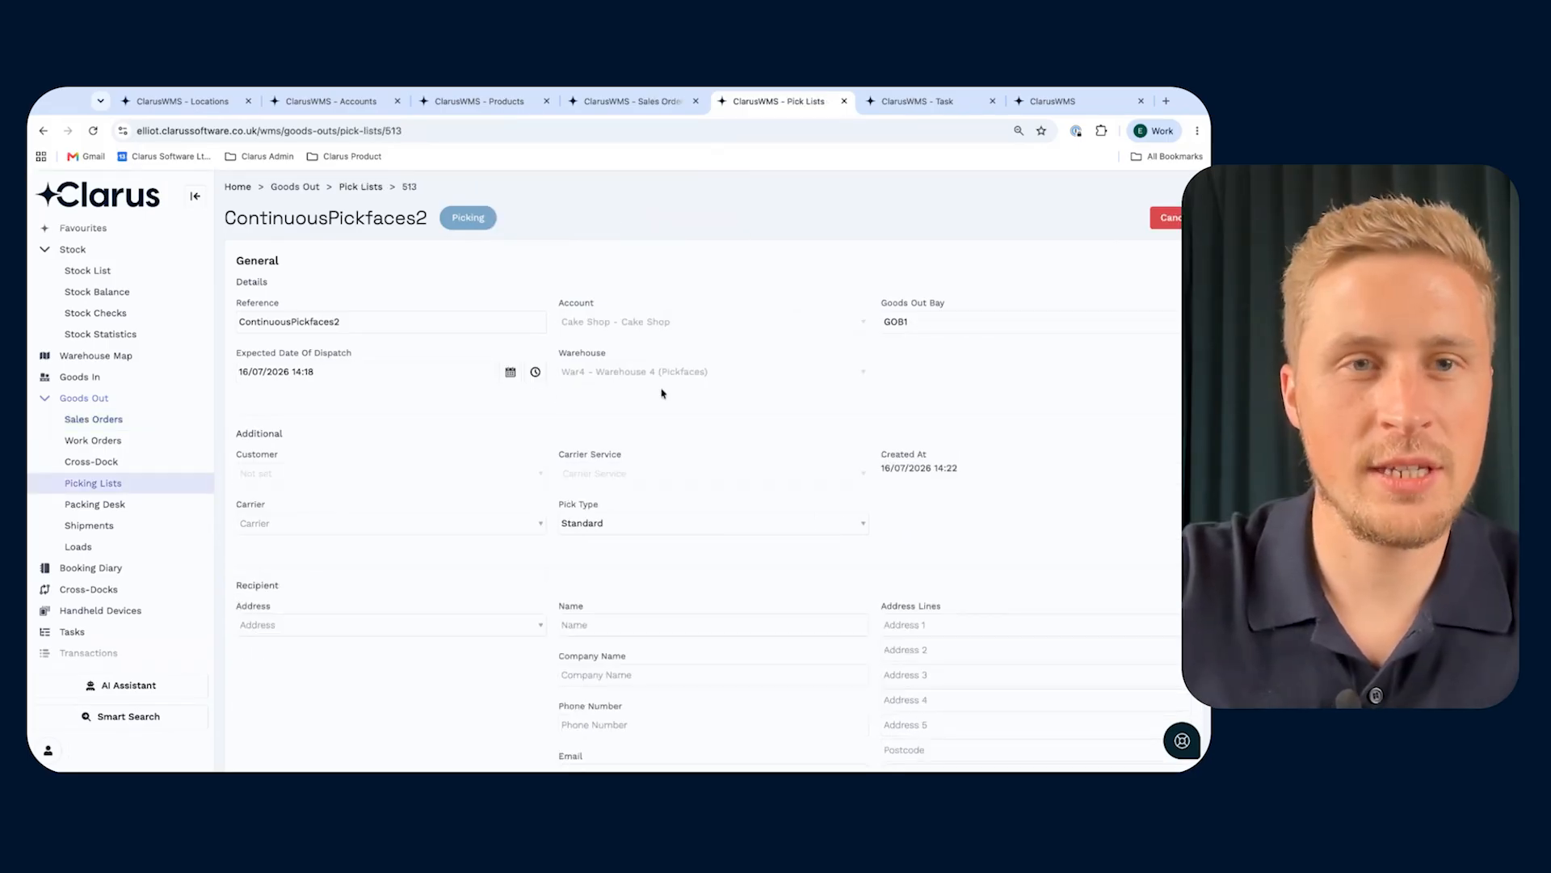
{"action": "scroll", "coordinate": [661, 393], "scroll_direction": "down", "scroll_amount": 10}
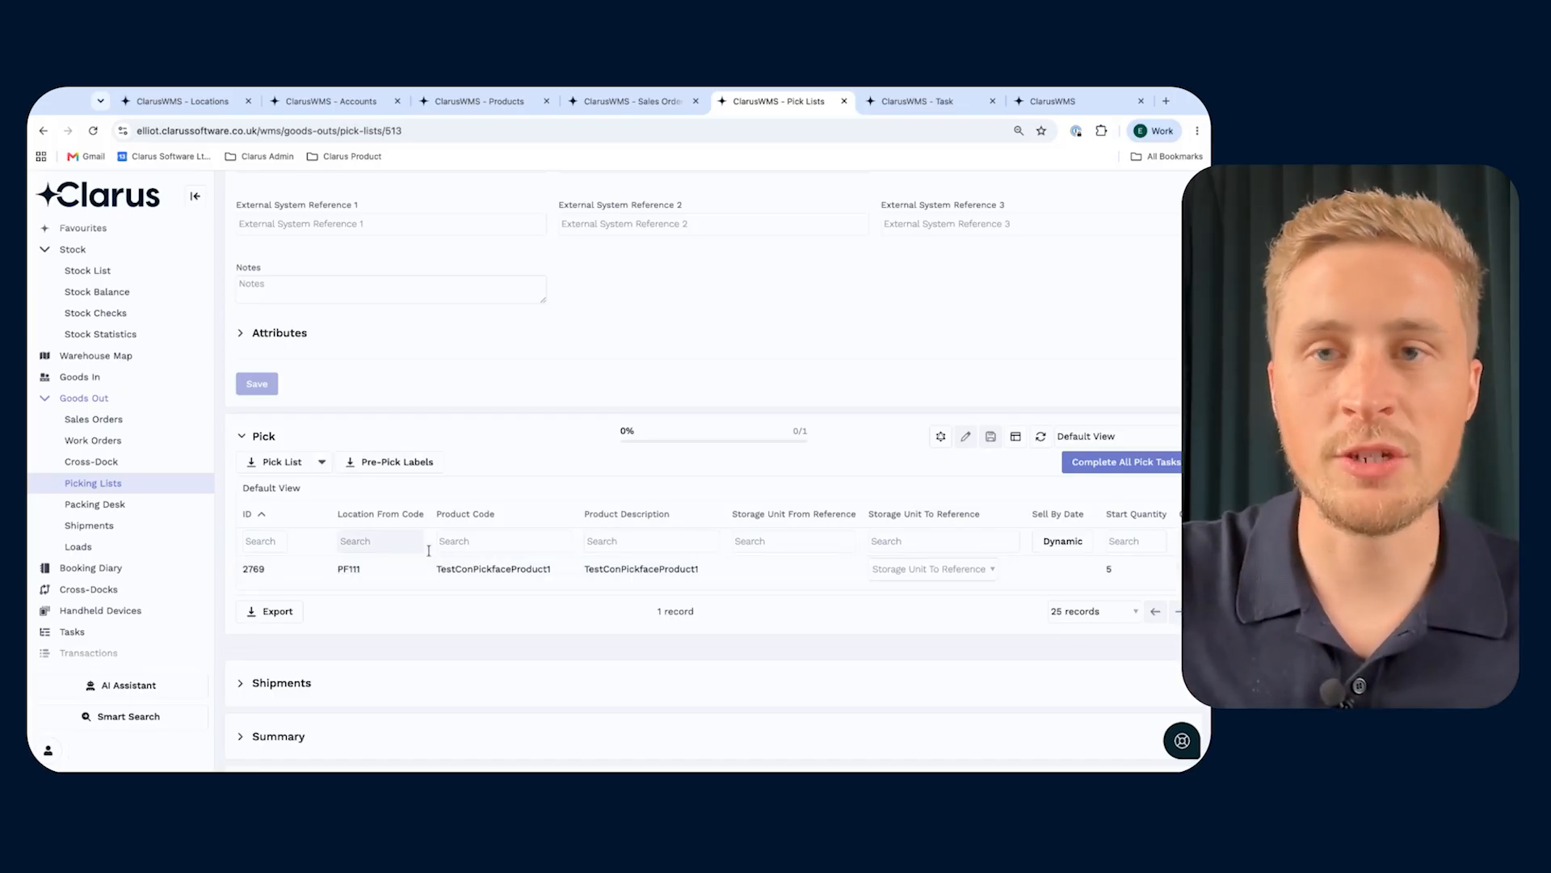
- Assign storage unit PAL1132 as the pick's destination and mark the pick task as complete
{"action": "left_click", "coordinate": [896, 569]}
{"action": "left_click", "coordinate": [890, 616]}
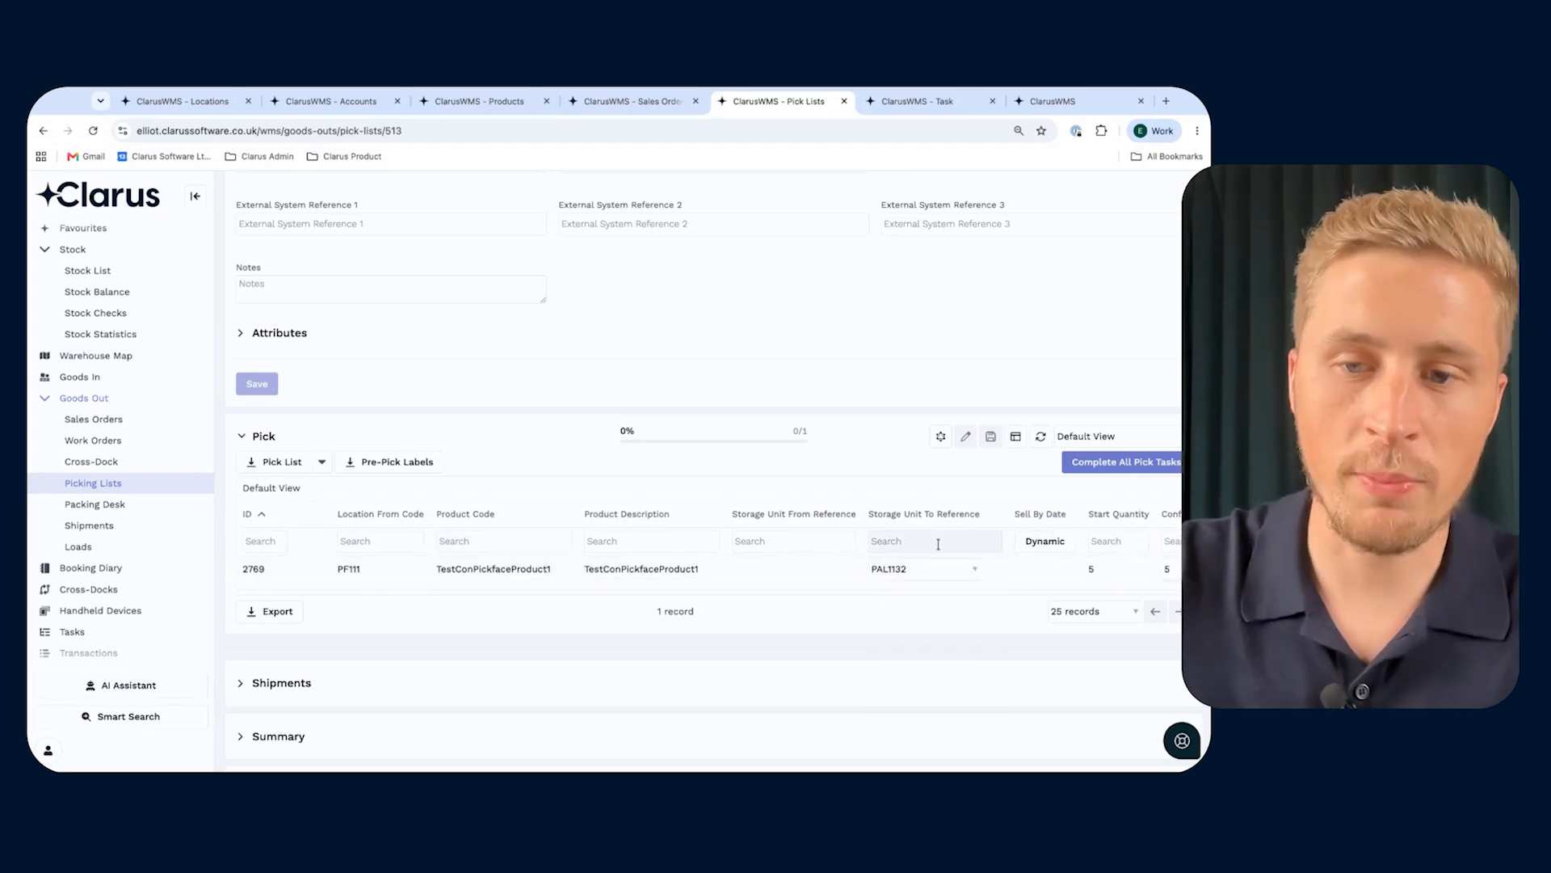
{"action": "scroll", "coordinate": [961, 565], "scroll_direction": "right", "scroll_amount": 10}
{"action": "left_click", "coordinate": [830, 567]}
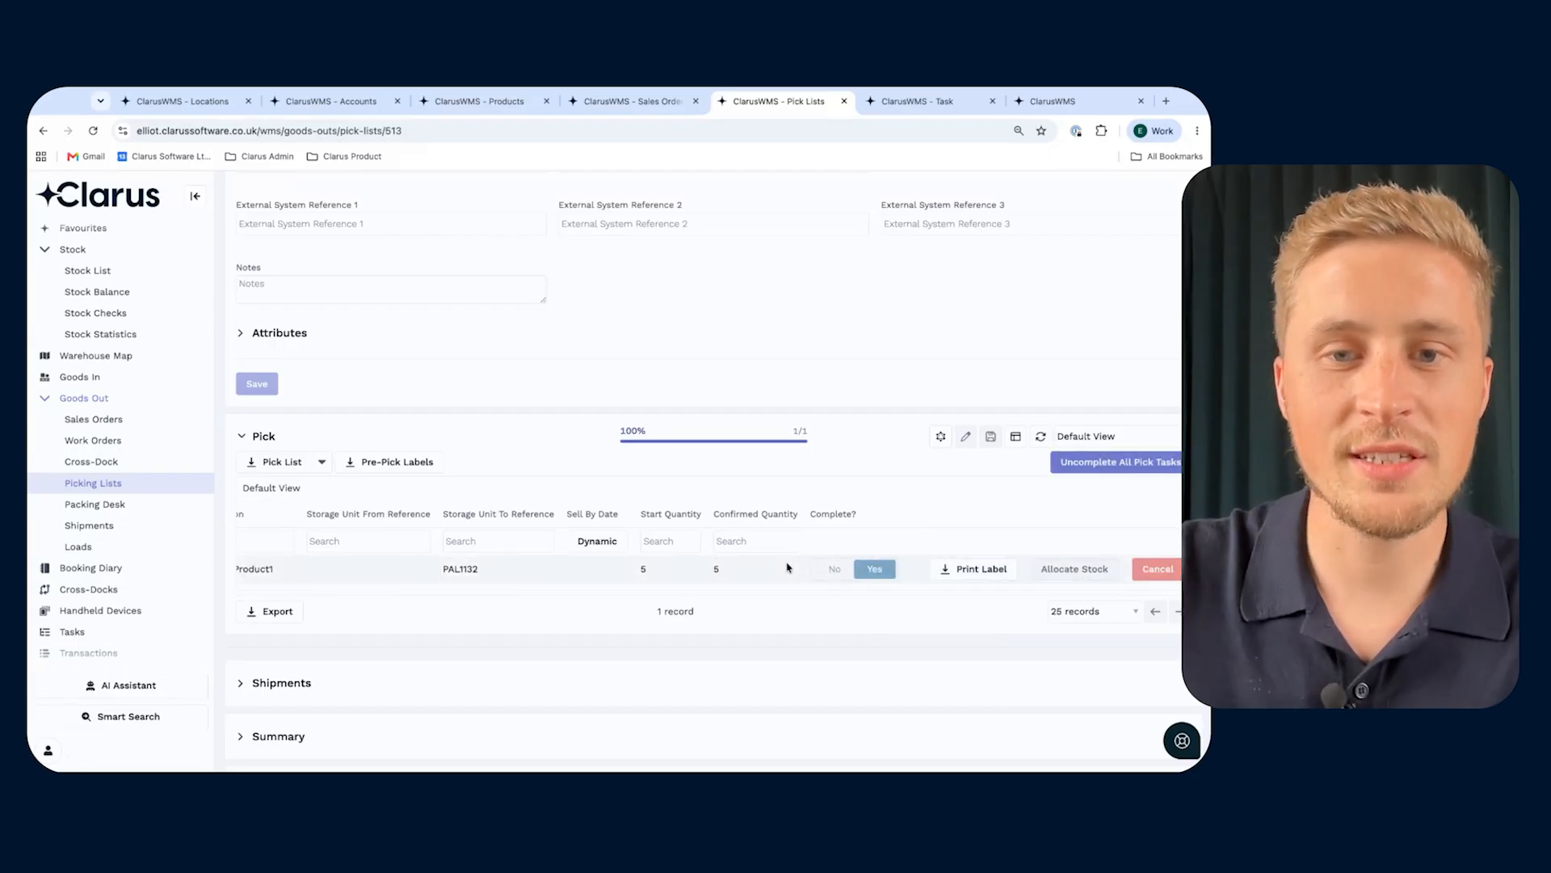
- Complete all dispatch tasks on the ContinuousPickfaces2 pick list
{"action": "scroll", "coordinate": [788, 568], "scroll_direction": "down", "scroll_amount": 1}
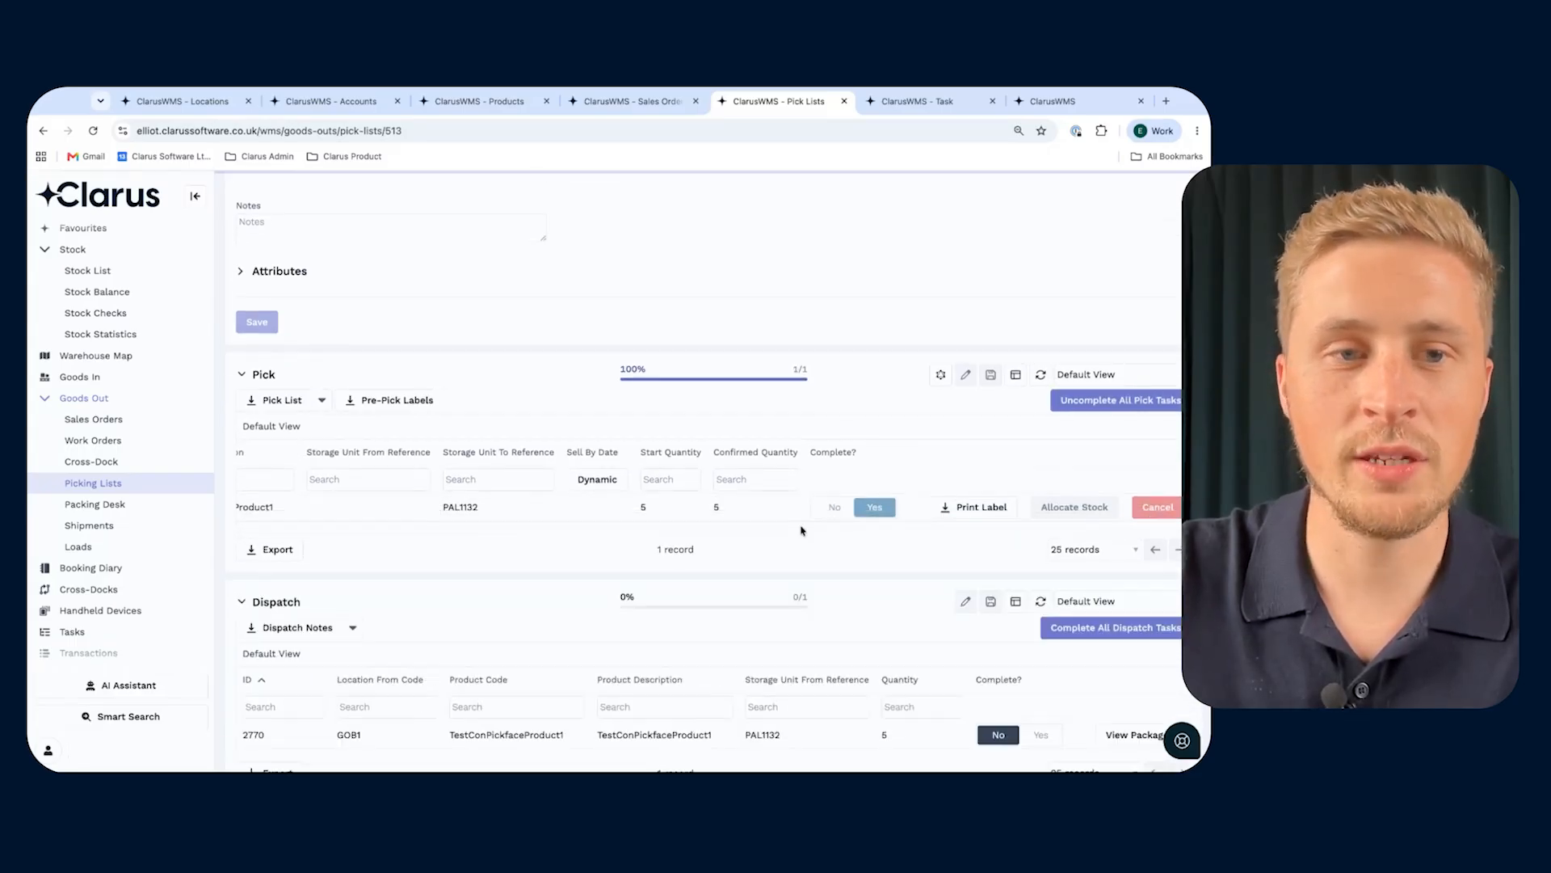
{"action": "scroll", "coordinate": [803, 527], "scroll_direction": "down", "scroll_amount": 2}
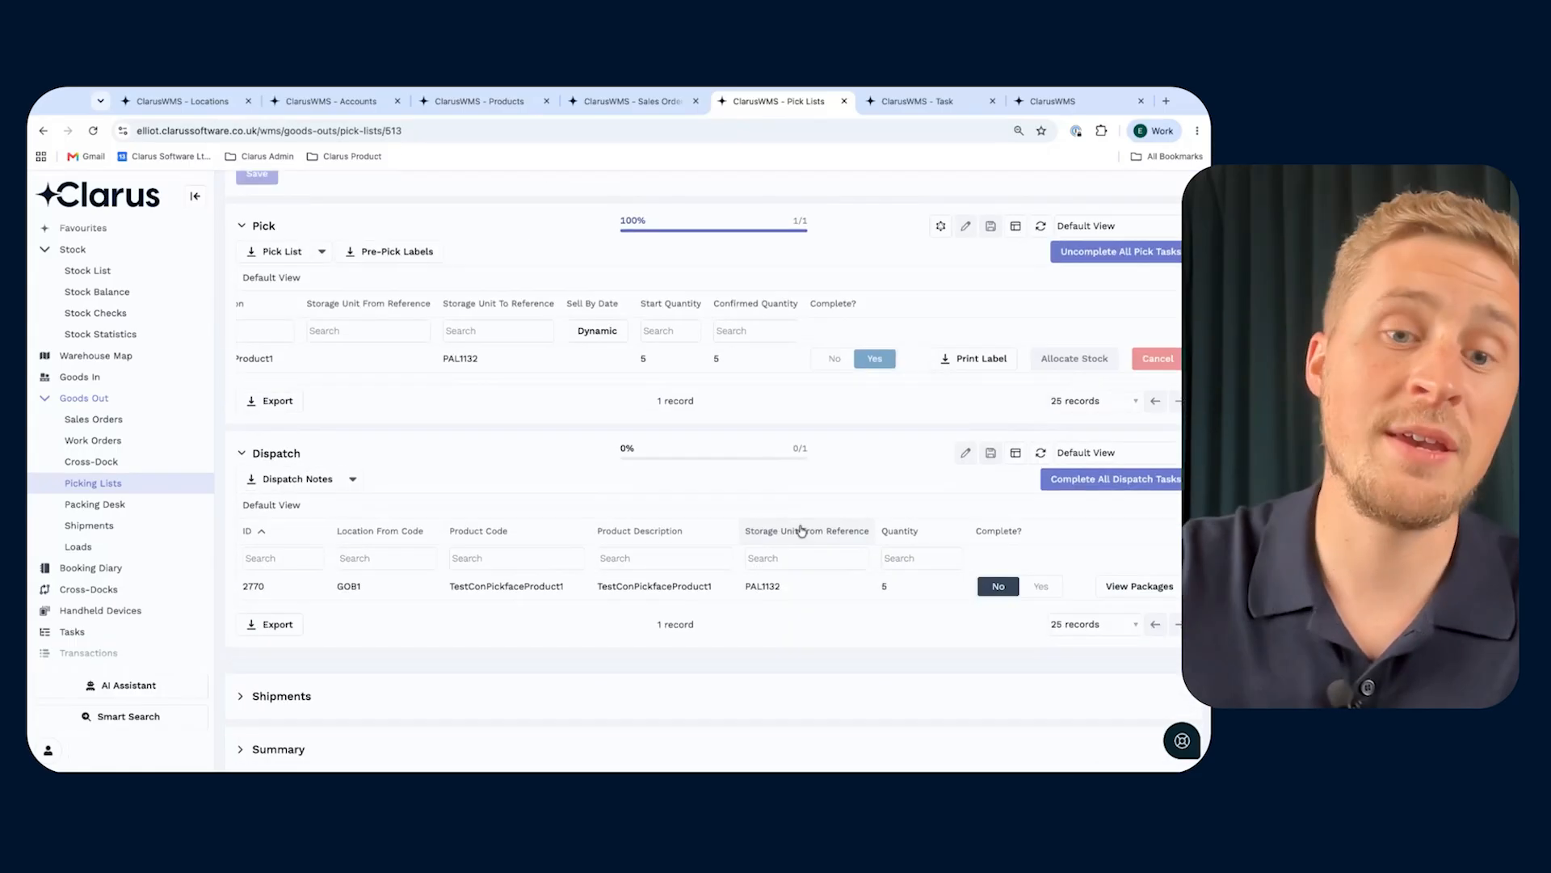
{"action": "left_click", "coordinate": [1083, 480]}
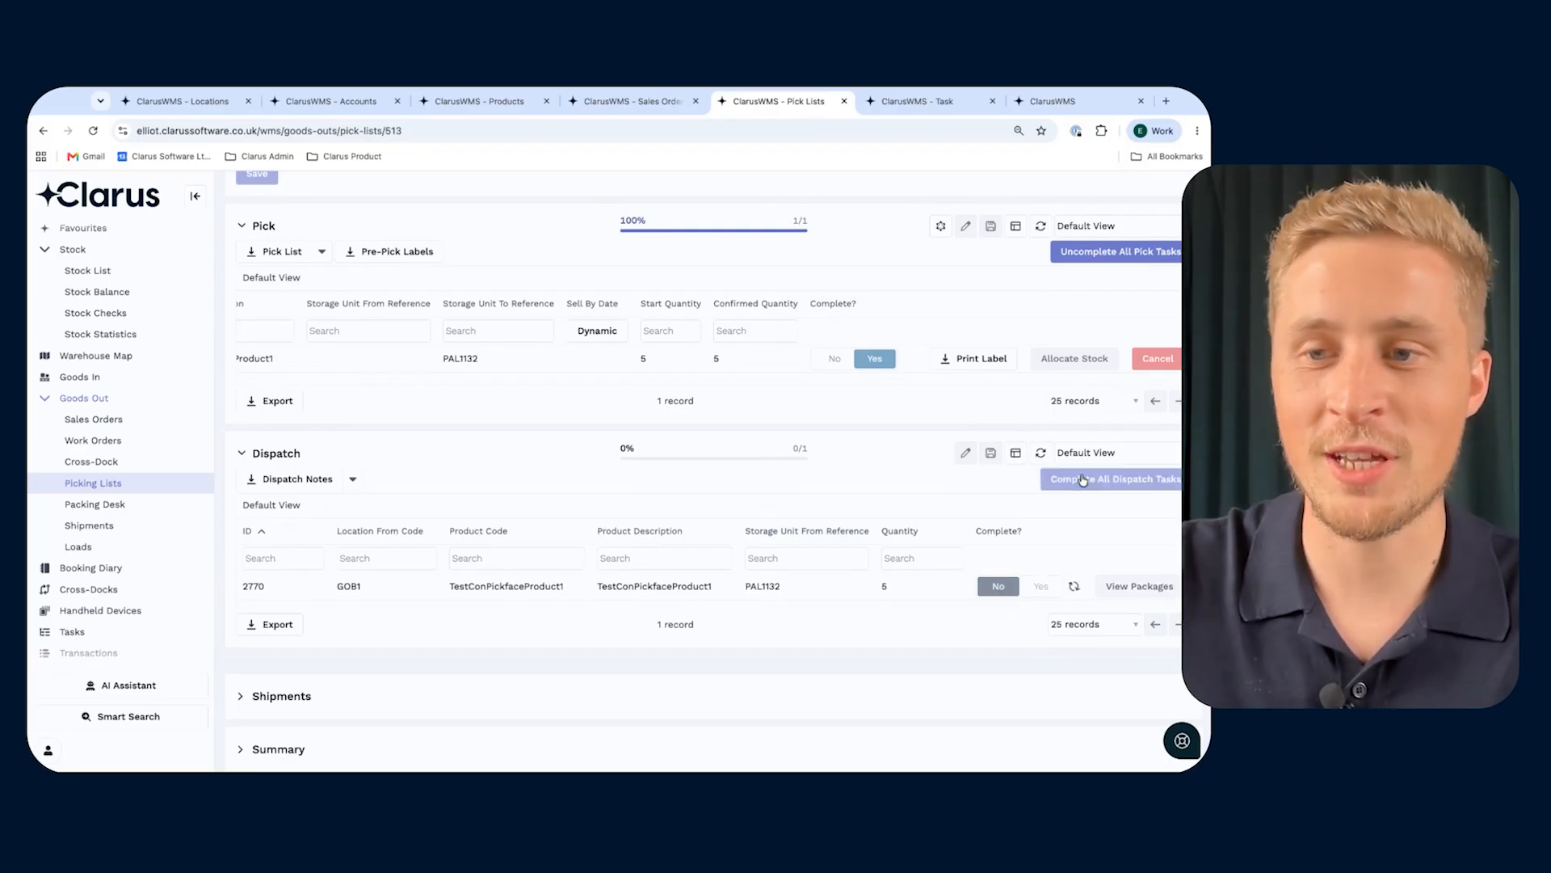
- Refresh the task list for TestConPickfaceProduct1 and check the types and statuses of its picking, dispatch and replenishment tasks
{"action": "left_click", "coordinate": [919, 112]}
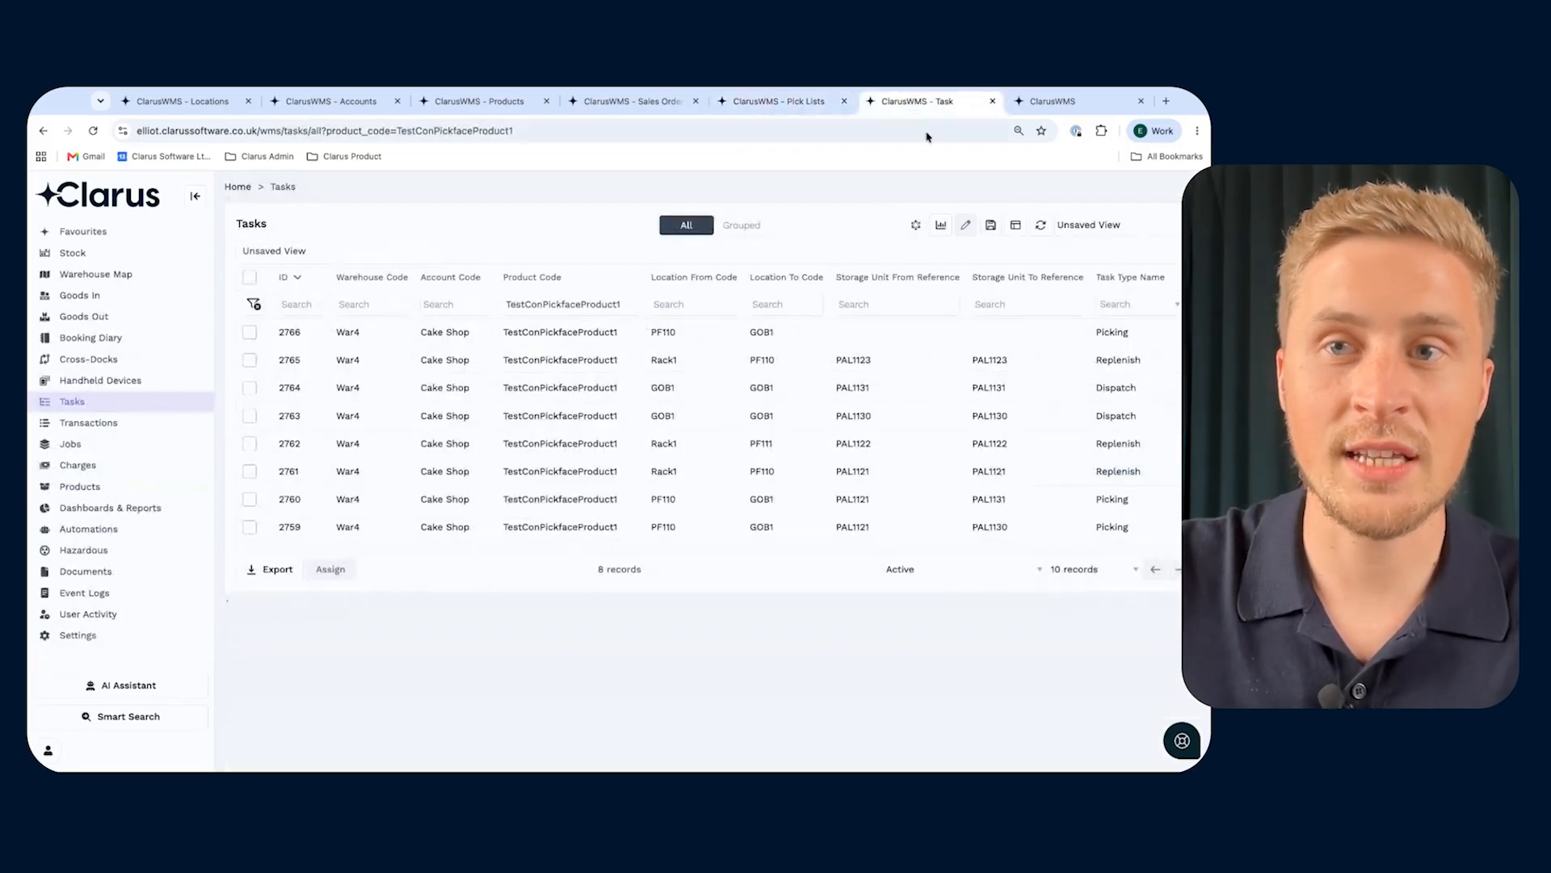
{"action": "left_click", "coordinate": [1040, 227]}
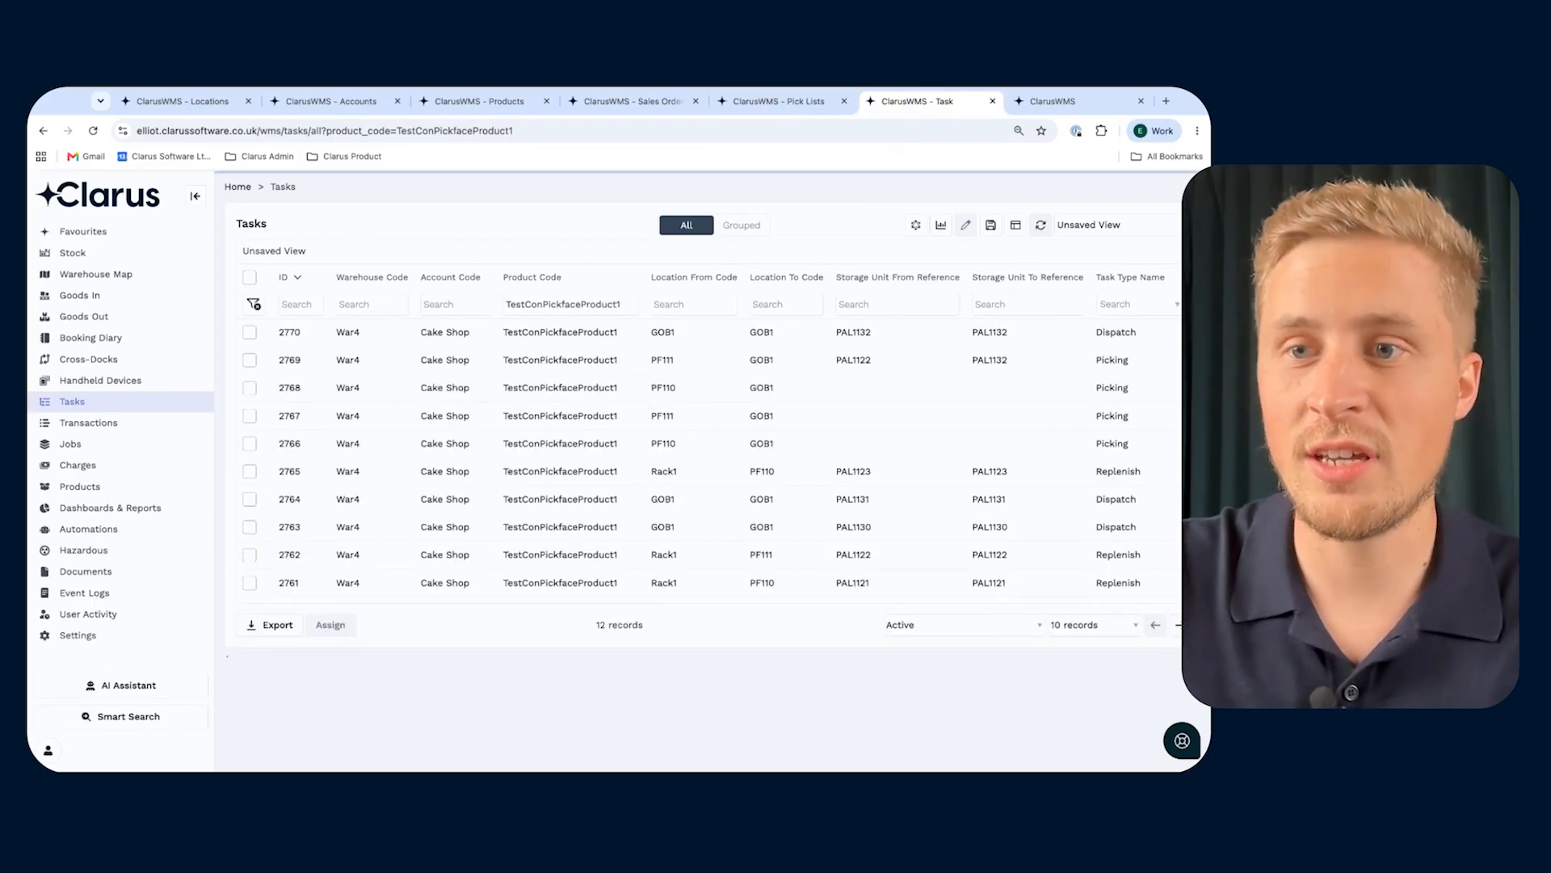
{"action": "left_click", "coordinate": [1041, 226]}
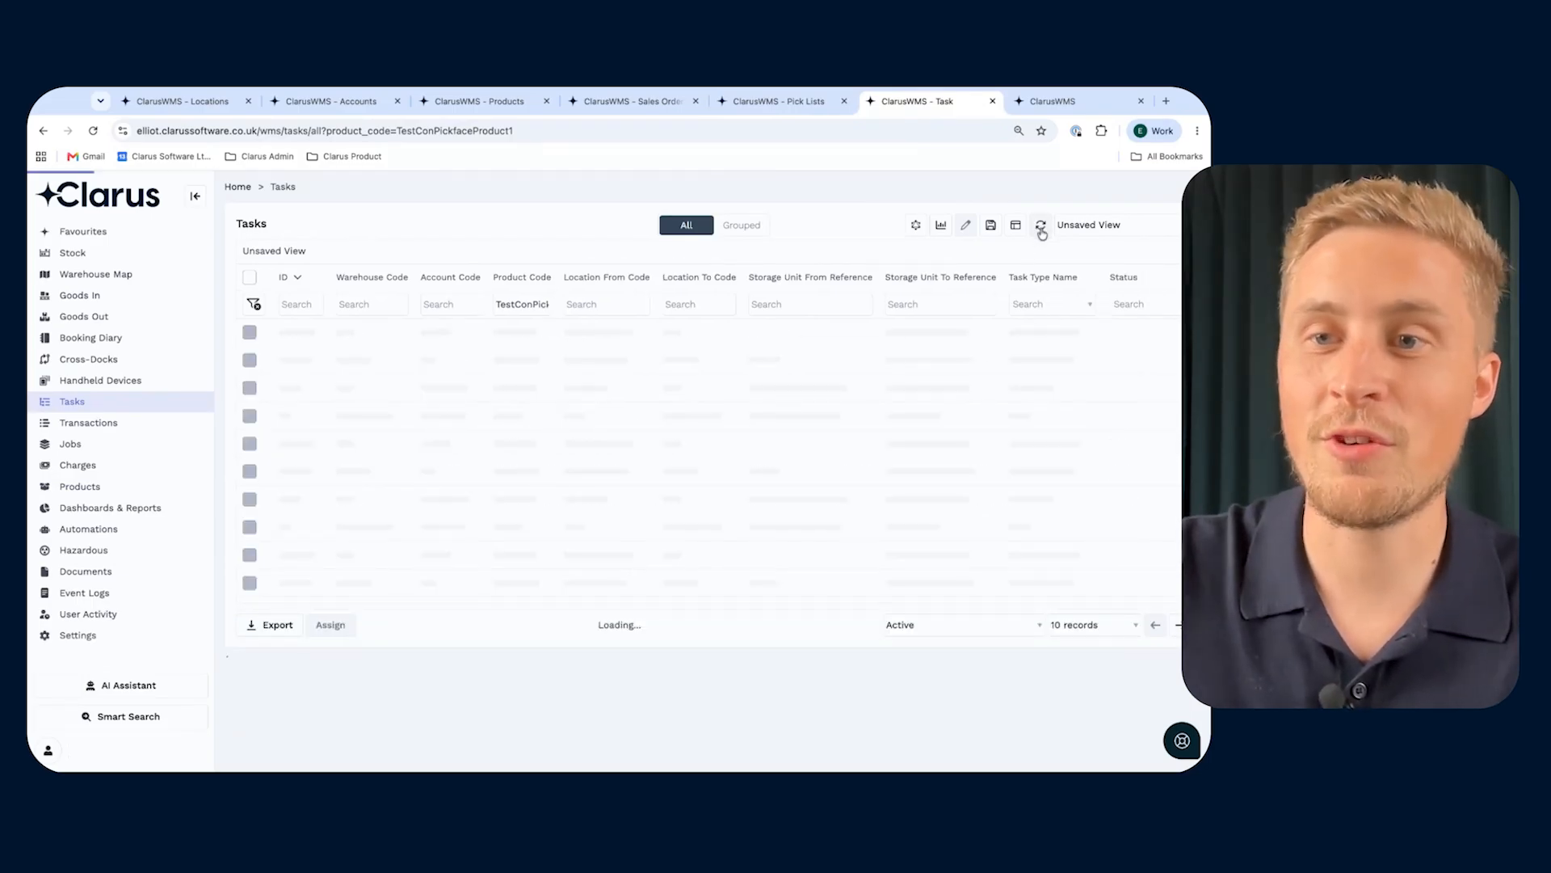
{"action": "scroll", "coordinate": [1109, 452], "scroll_direction": "right", "scroll_amount": 5}
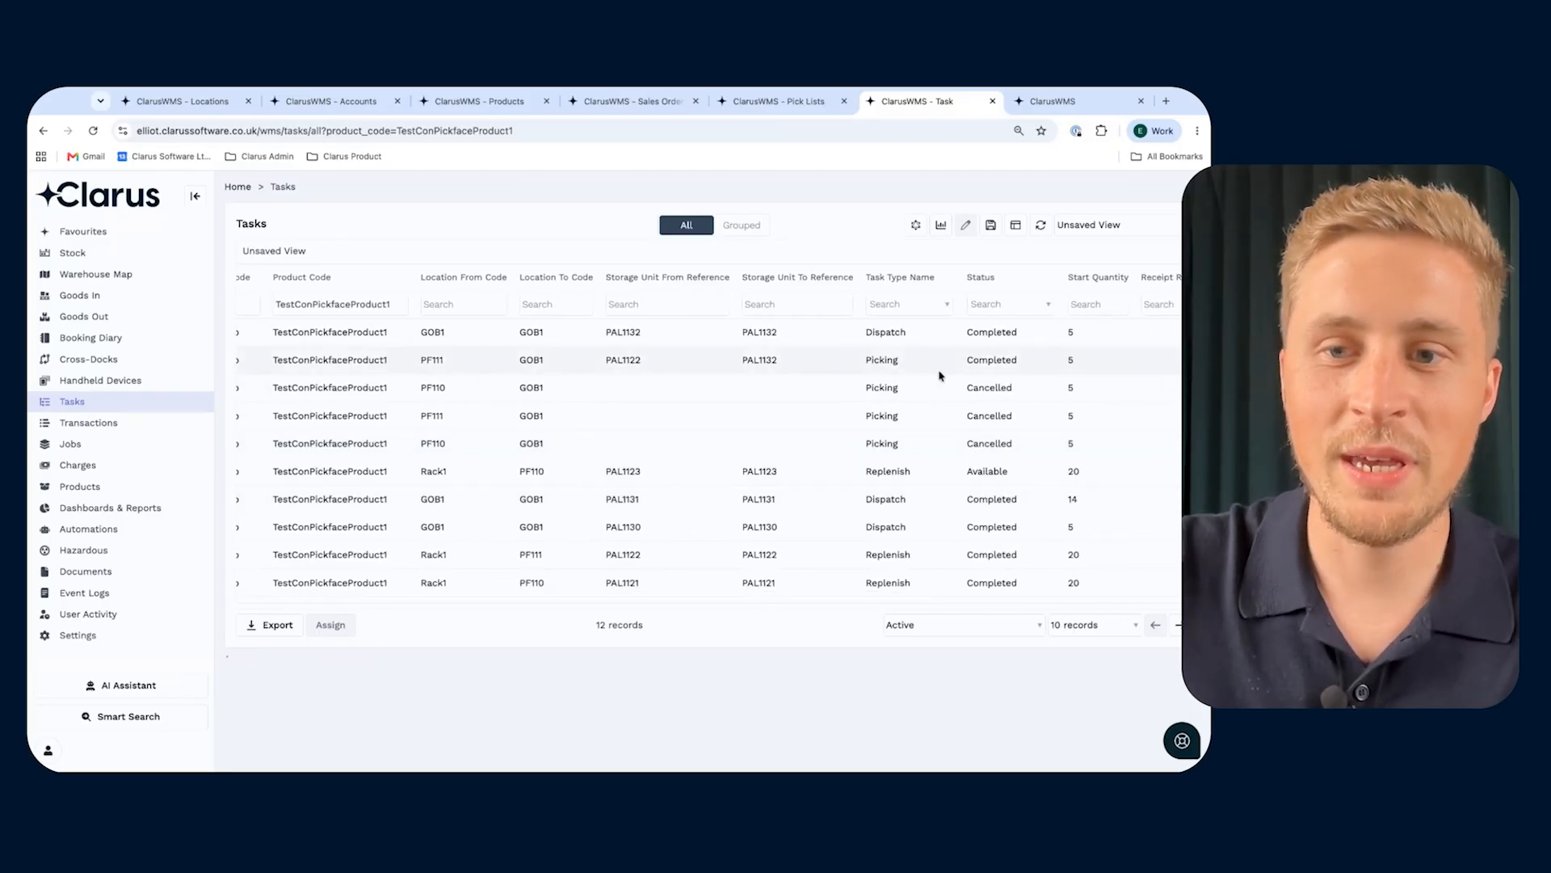
{"action": "scroll", "coordinate": [983, 369], "scroll_direction": "left", "scroll_amount": 3}
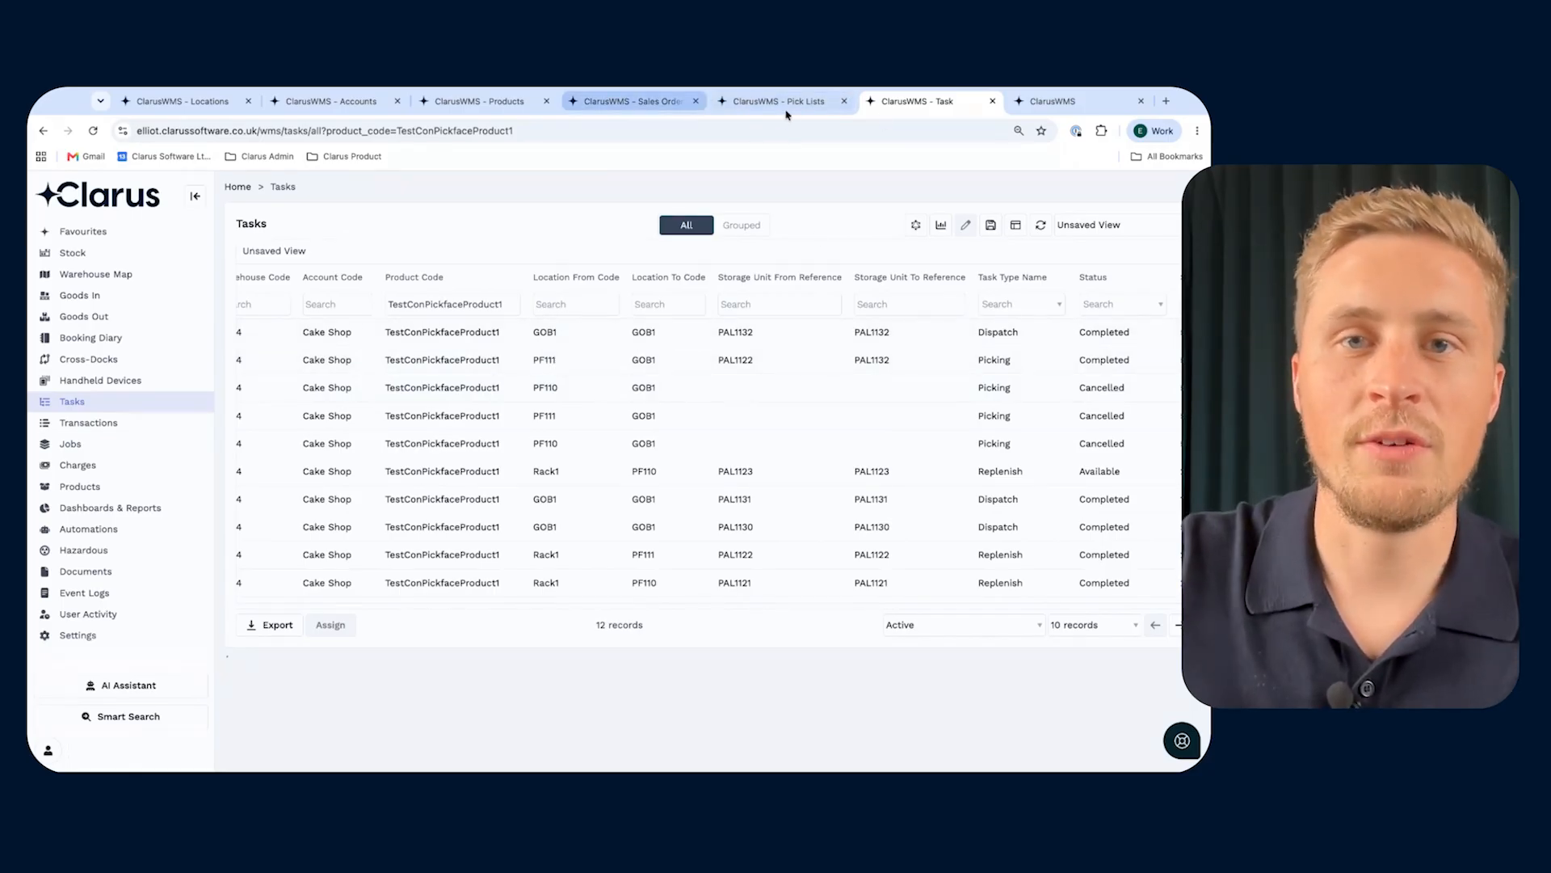
- Filter the stock list by product code testcon and check the stock quantities in each location
{"action": "left_click", "coordinate": [74, 255]}
{"action": "left_click", "coordinate": [80, 274]}
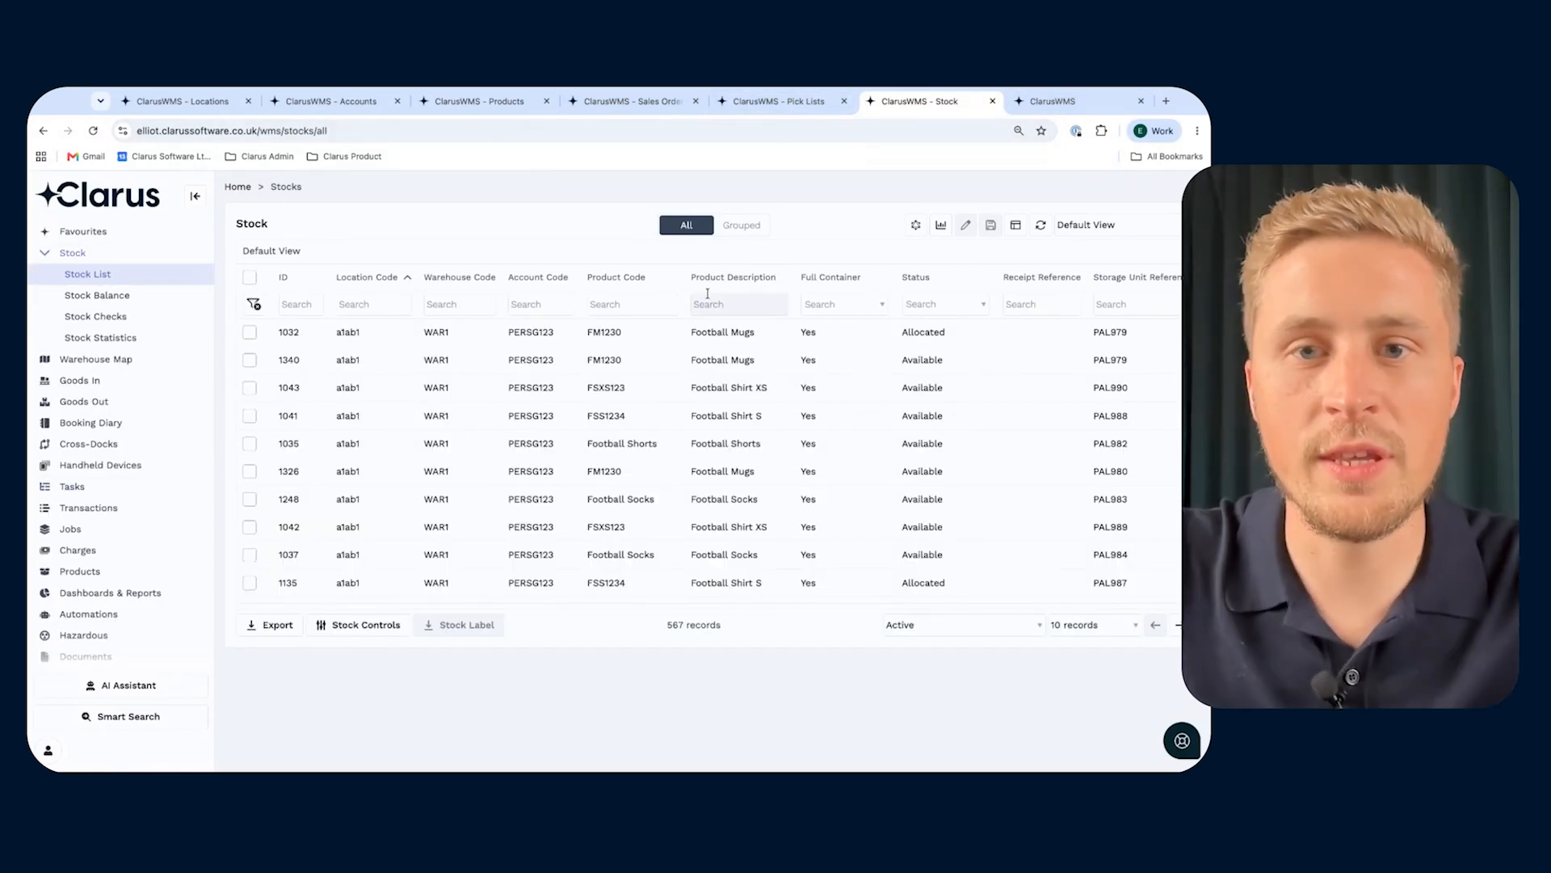
{"action": "left_click", "coordinate": [637, 305]}
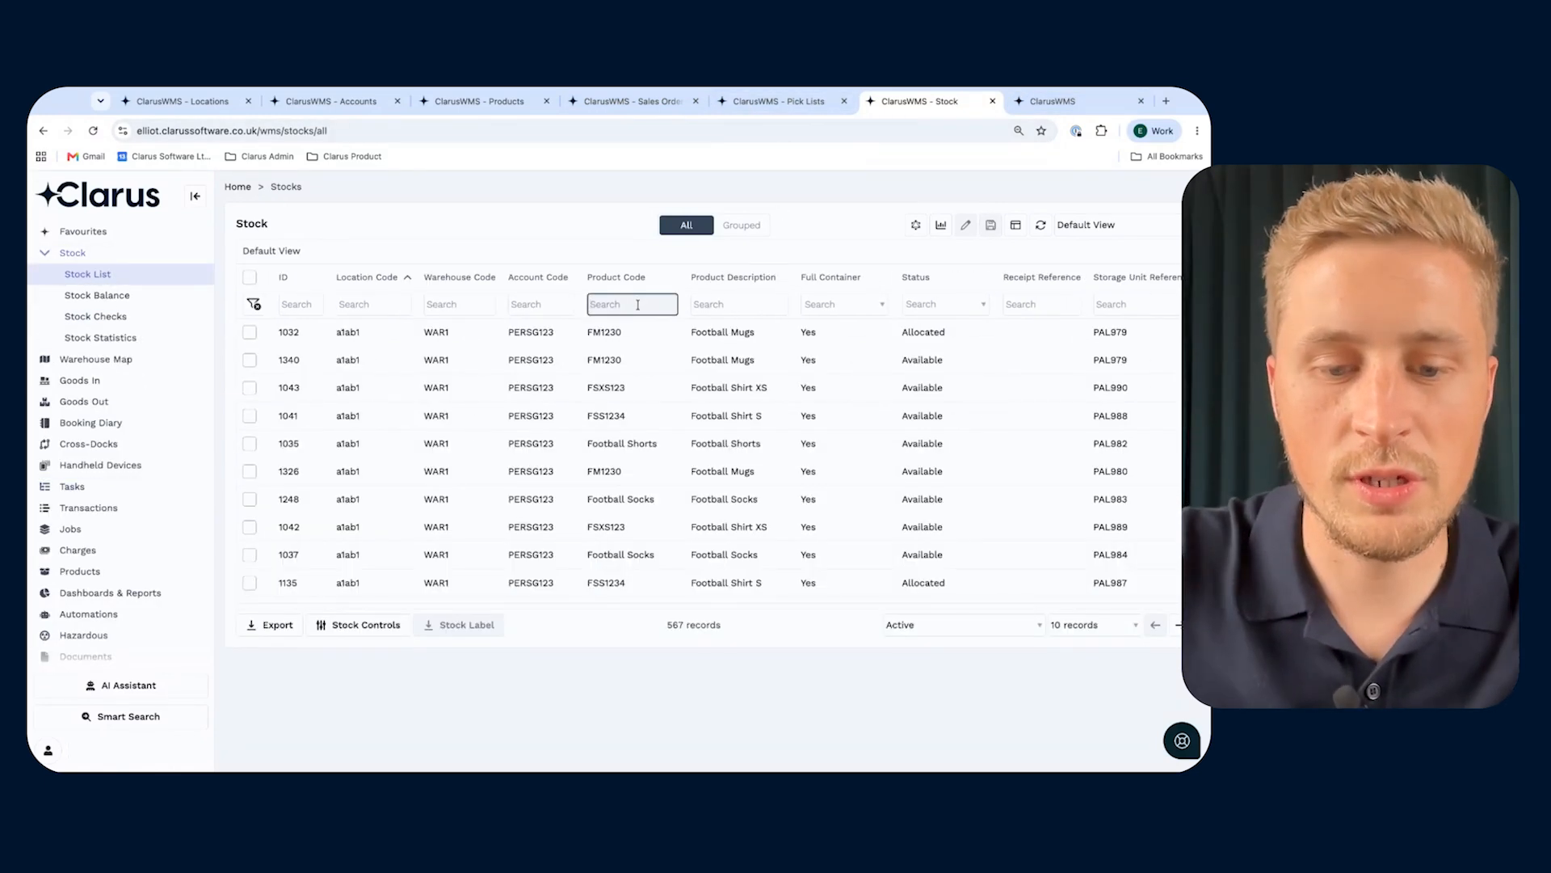
{"action": "type", "text": "testcon"}
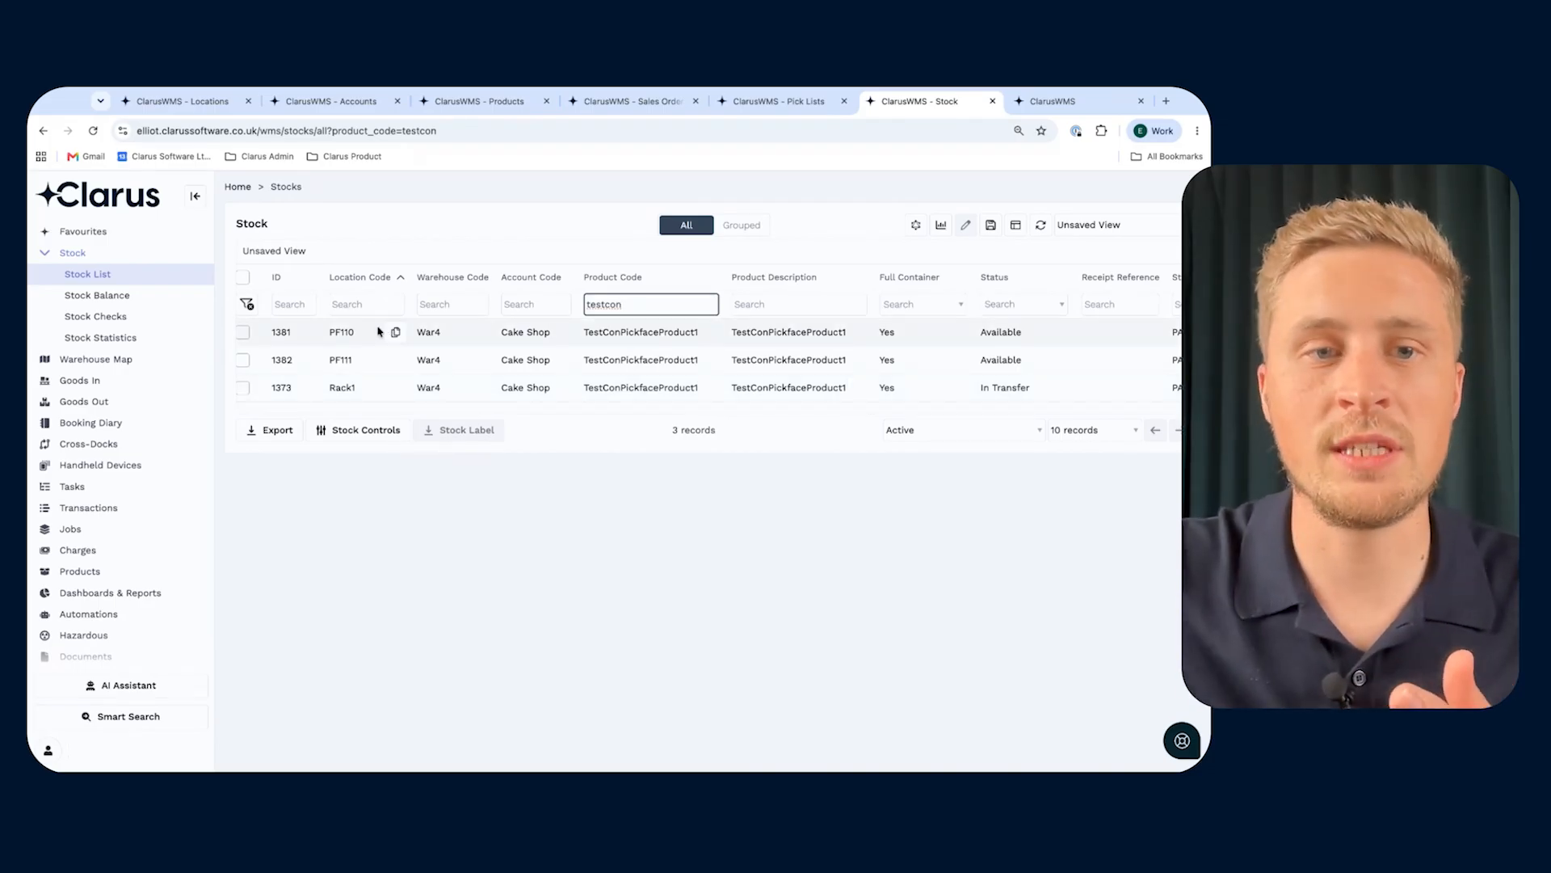
{"action": "scroll", "coordinate": [711, 339], "scroll_direction": "right", "scroll_amount": 5}
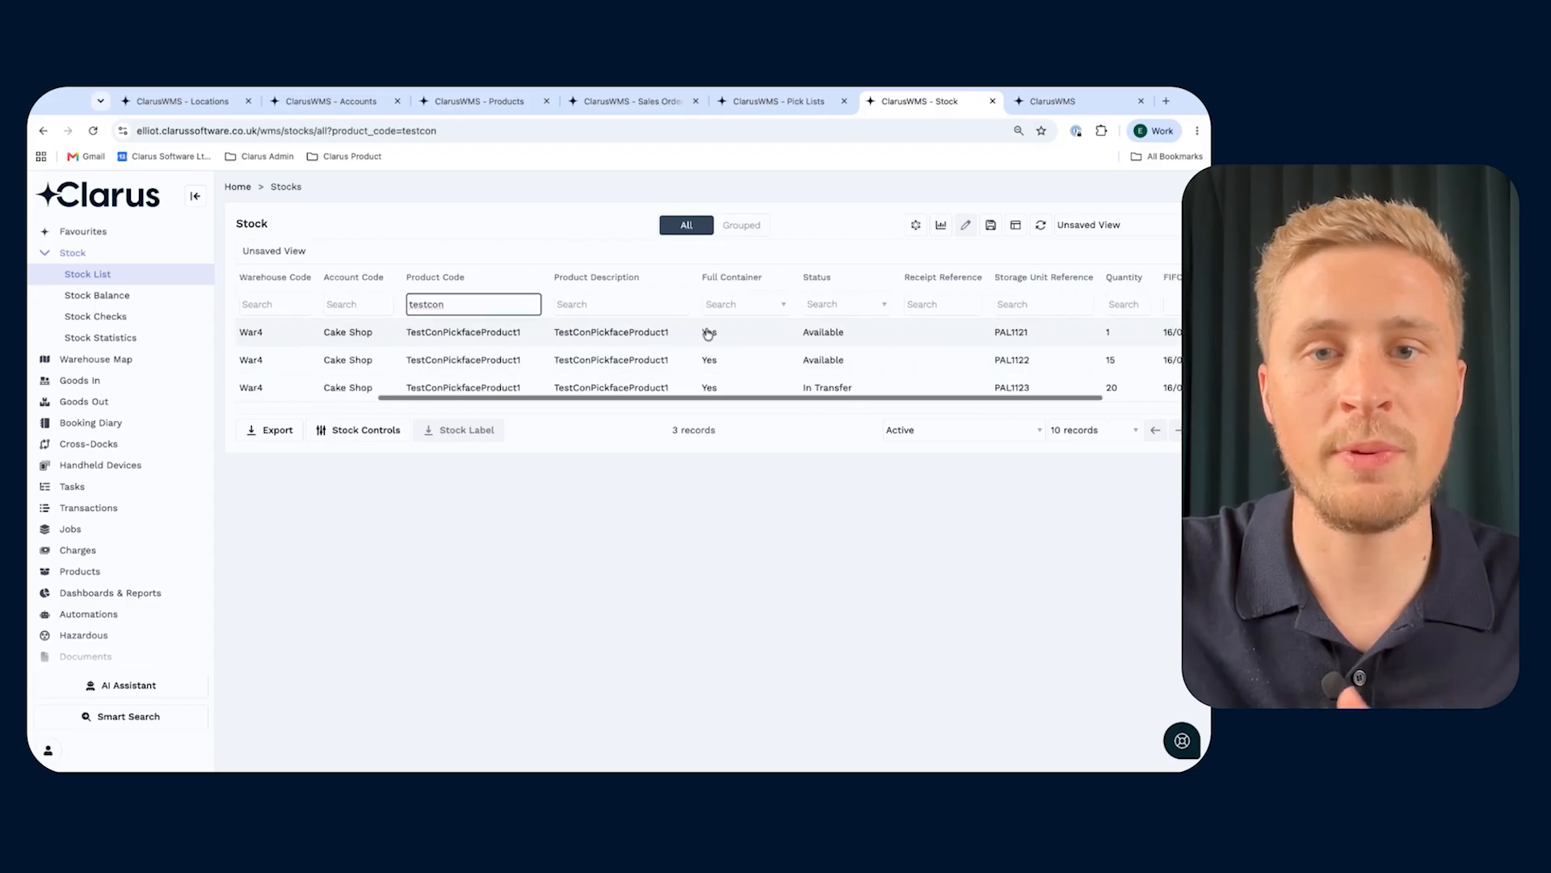